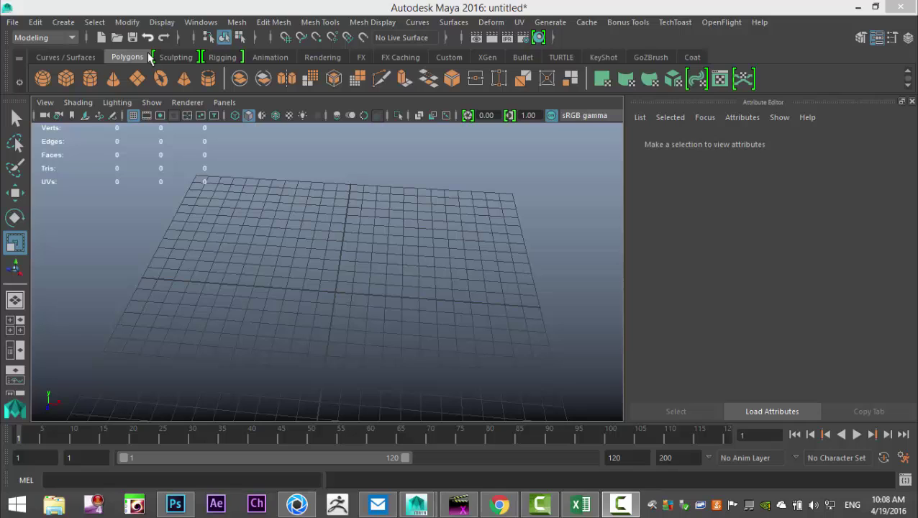
- Create a polygon cube and stretch it into a long flat box
left_click(65, 81)
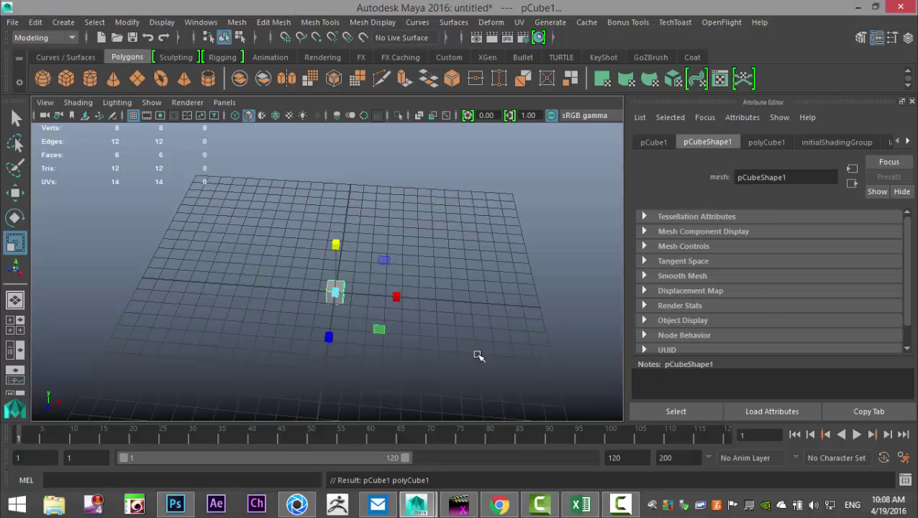
left_click_drag(401, 297, 419, 307)
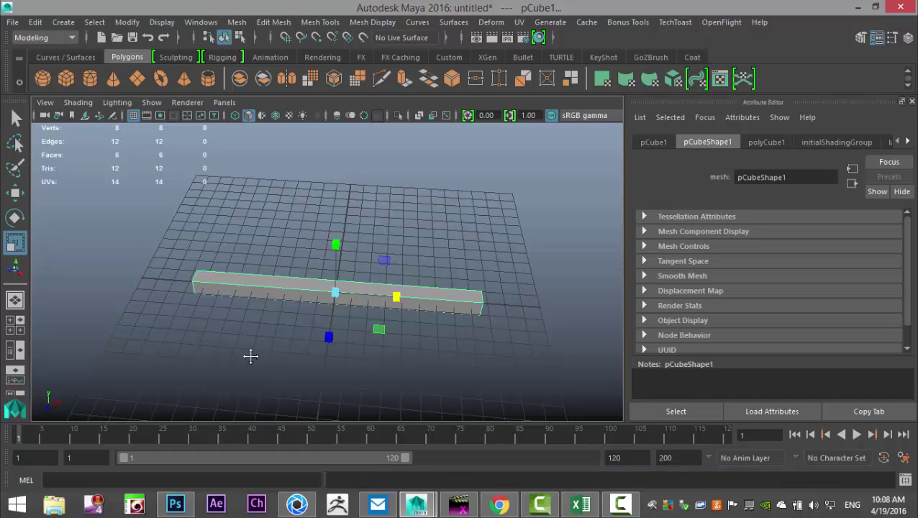
left_click_drag(249, 357, 281, 302, "alt")
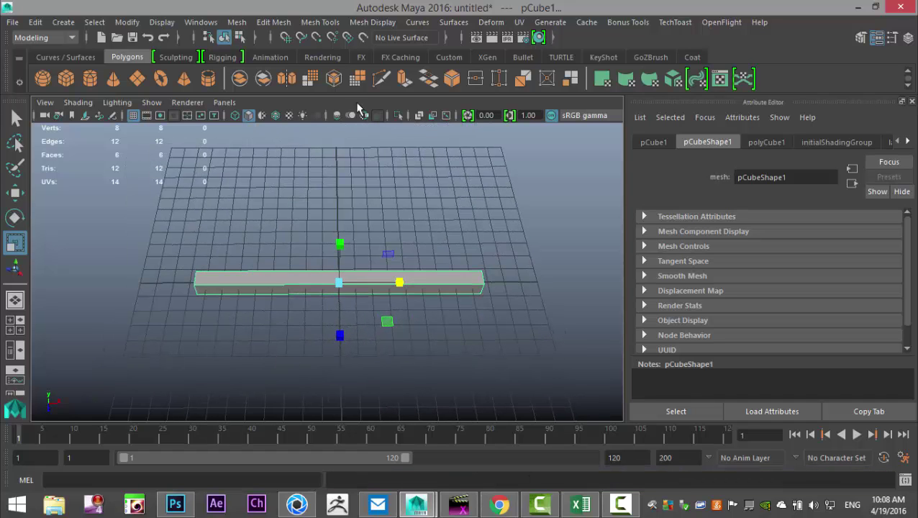
- Insert an edge loop near the box's left end with Insert Edge Loop
left_click(275, 23)
mouse_move(316, 23)
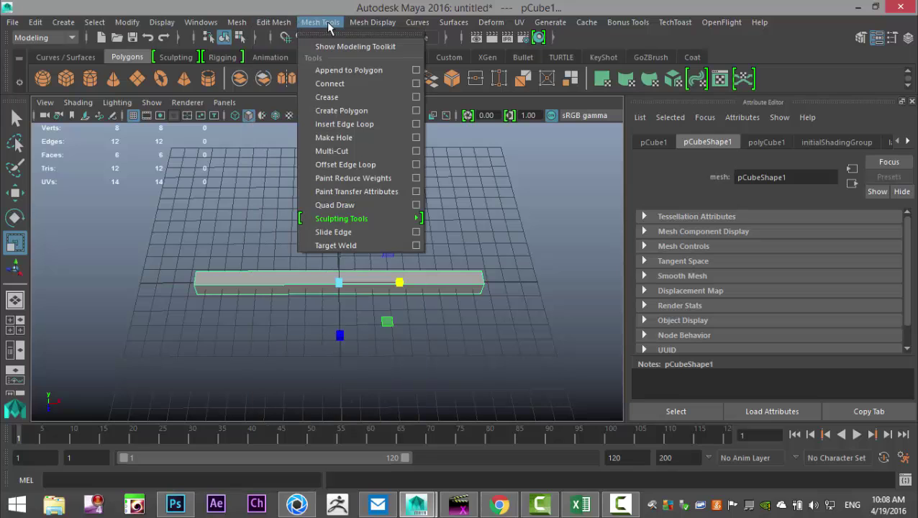
left_click(417, 125)
scroll(374, 348, "up", 3)
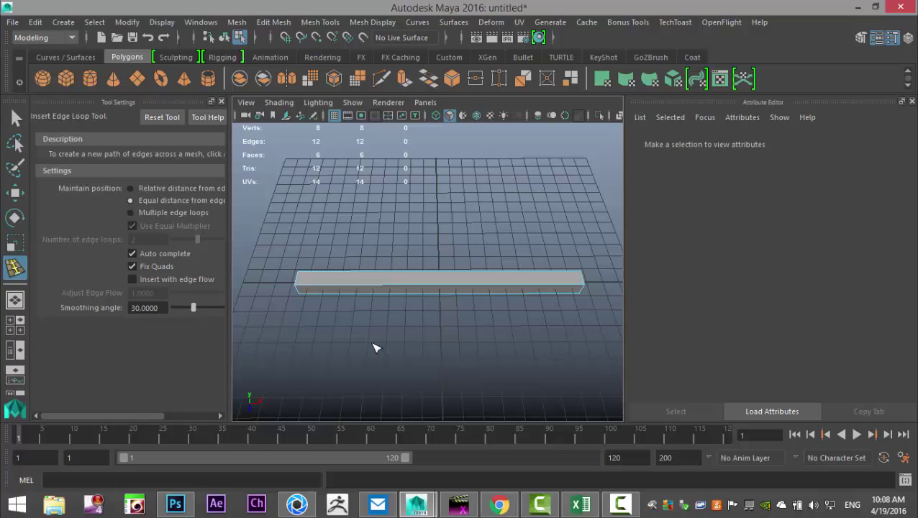
left_click(372, 289)
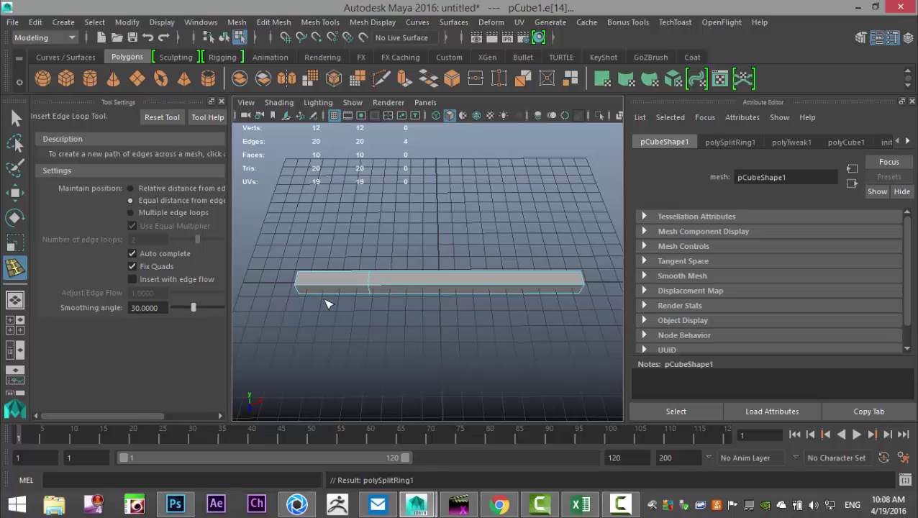
- Select the bar as an object, preview it smoothed, then turn smoothing back off
key("q")
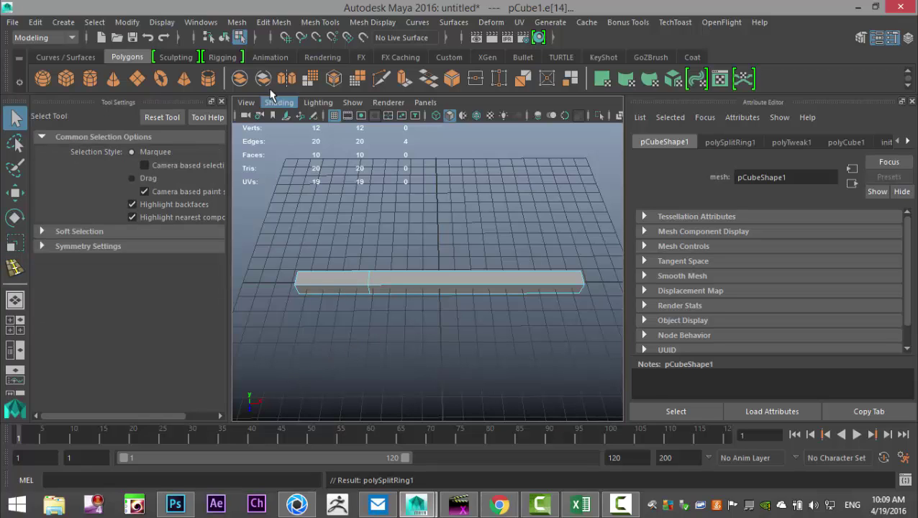
left_click(221, 102)
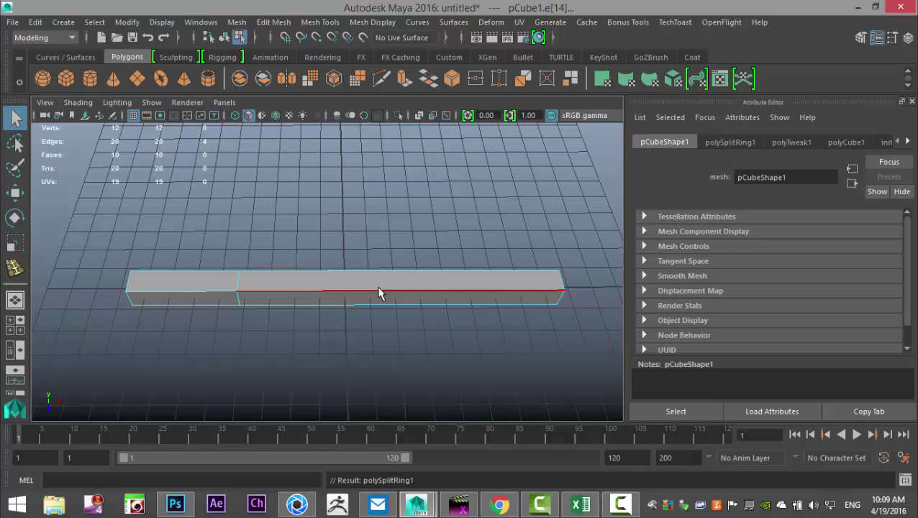
right_click_drag(379, 293, 442, 110)
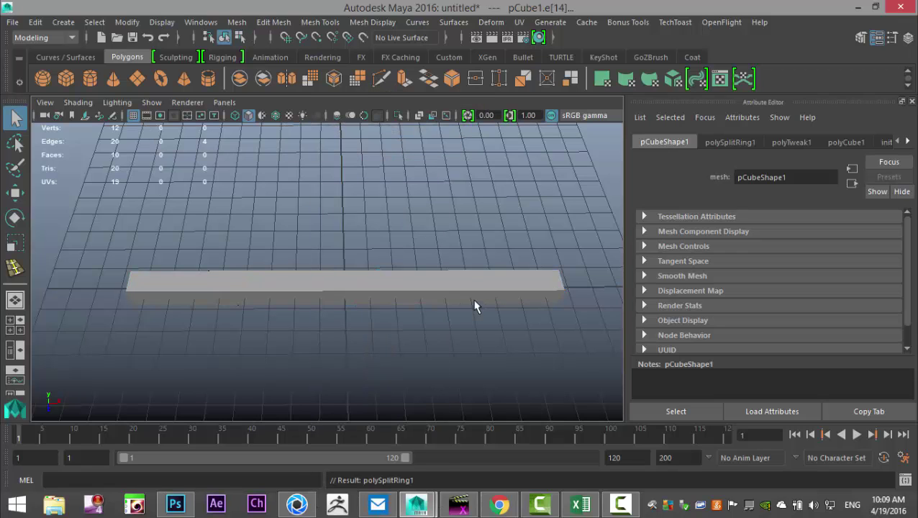
key("3")
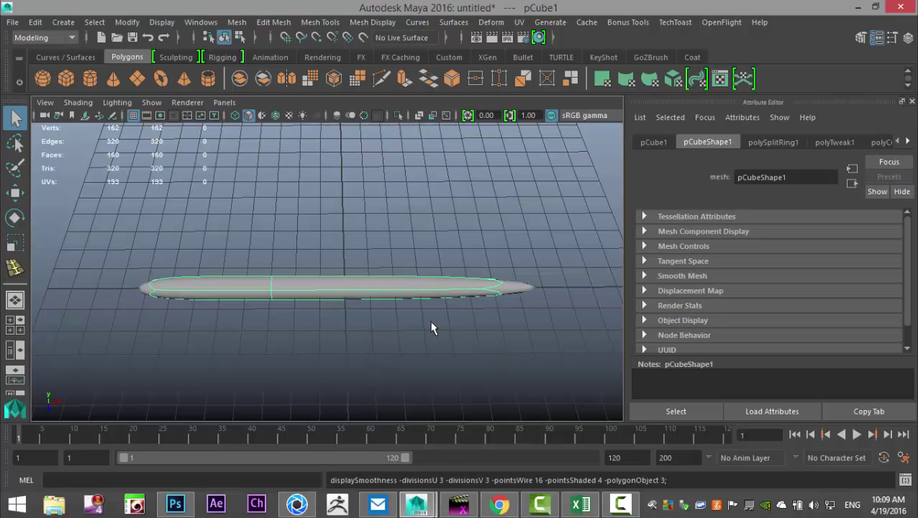
left_click_drag(315, 332, 287, 336, "alt")
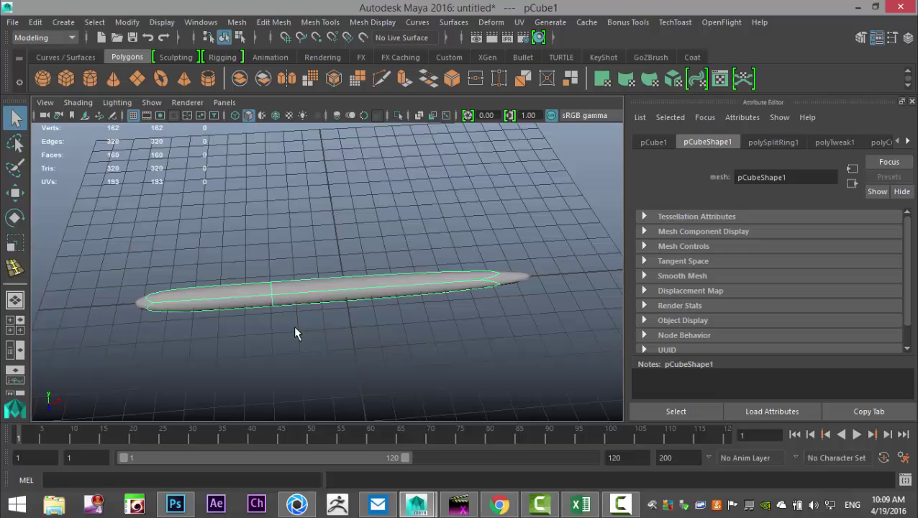
key("1")
- Scale the bar much further along its length, then check it in smooth preview
key("f")
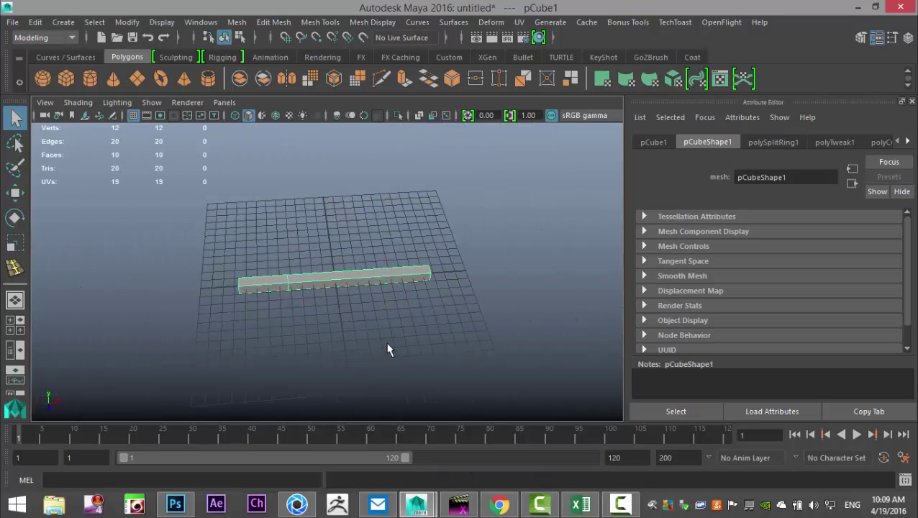
key("r")
left_click_drag(396, 277, 449, 280)
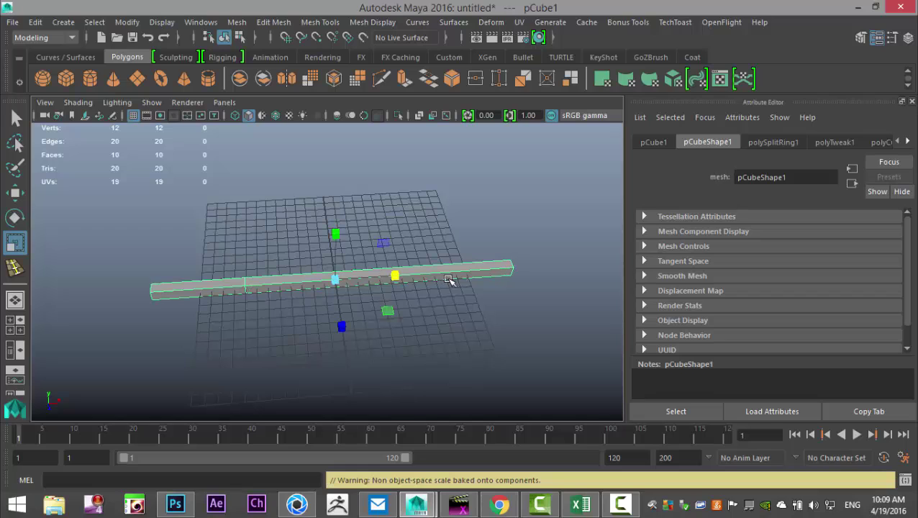
key("3")
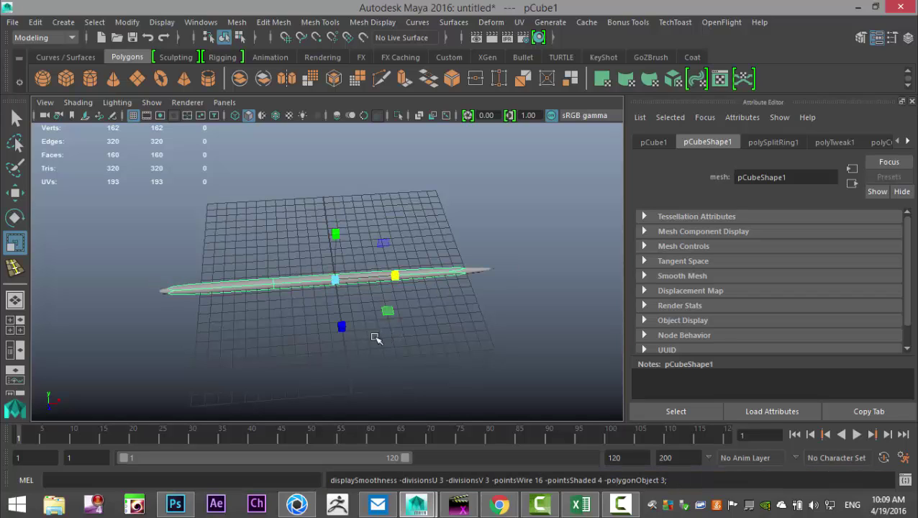
- In vertex mode, select the vertices at the bar's left end
key("1")
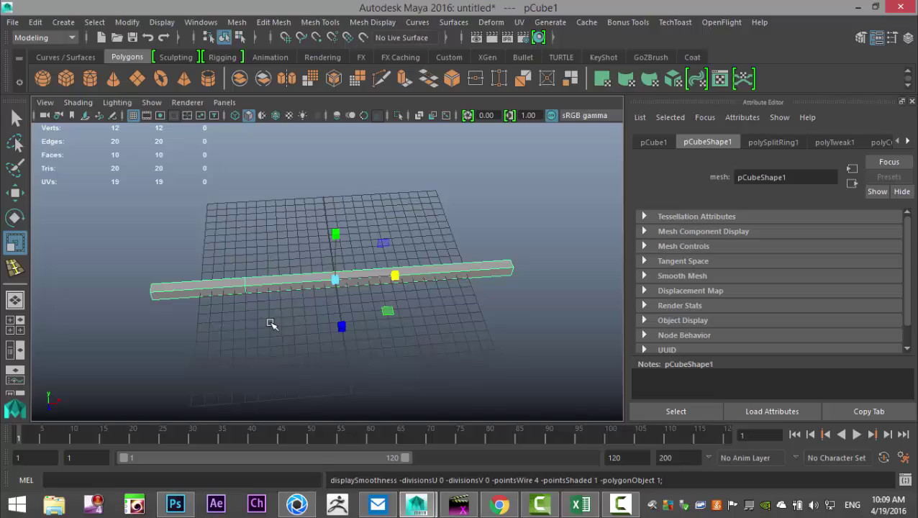
left_click_drag(263, 337, 328, 307, "alt")
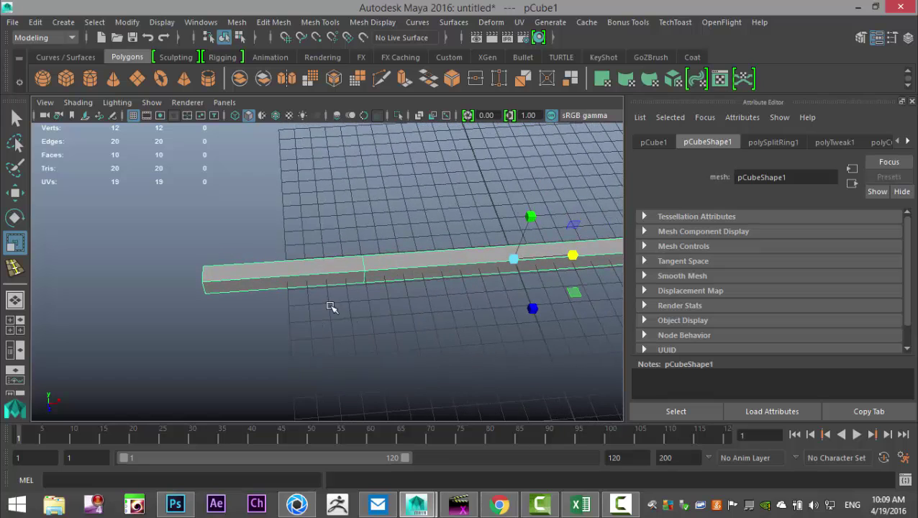
right_click_drag(360, 266, 297, 148)
left_click_drag(144, 244, 371, 338)
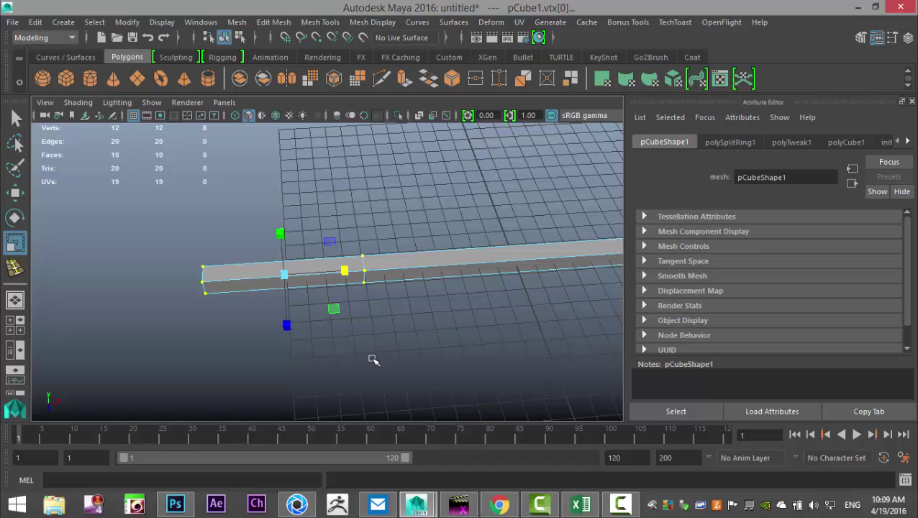
left_click_drag(284, 343, 325, 321, "alt")
scroll(365, 305, "down", 3)
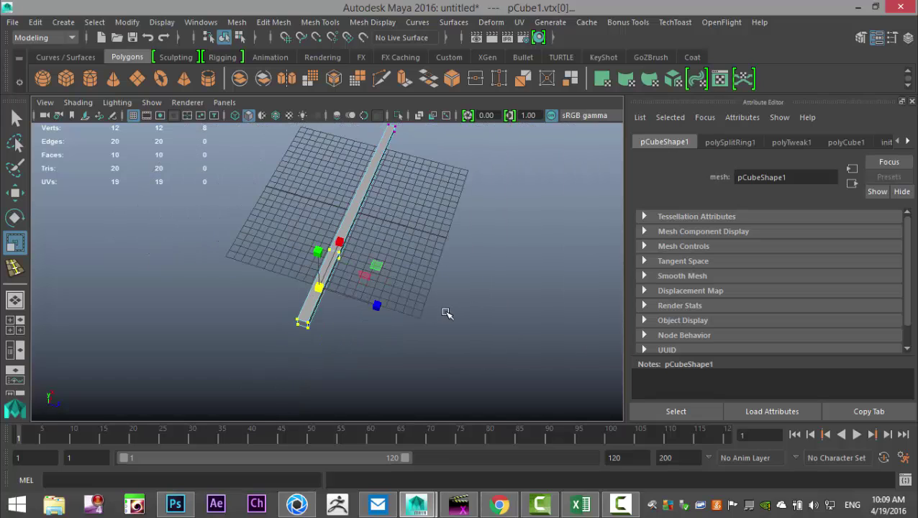
left_click_drag(481, 308, 201, 260, "alt")
- Scale the end vertices down toward a point and inspect the tapered bar
left_click(262, 272)
scroll(260, 324, "up", 3)
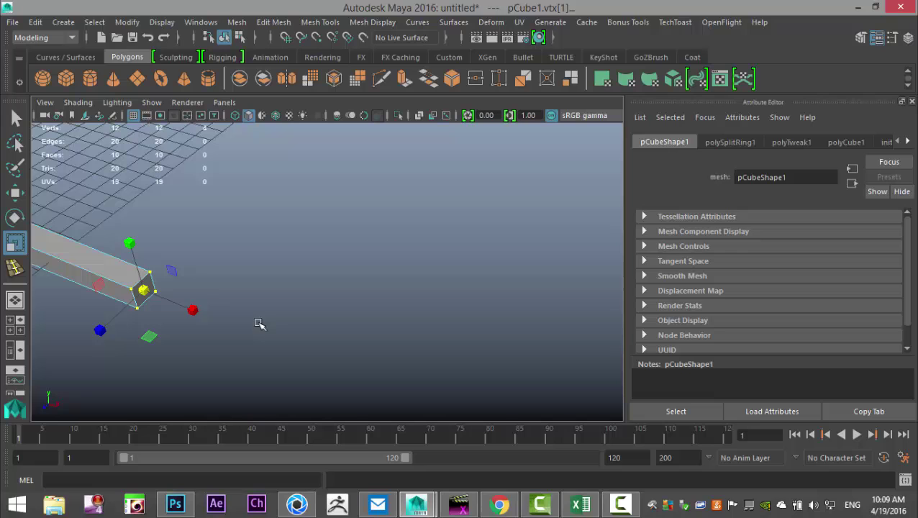
left_click_drag(149, 291, 144, 295)
left_click(285, 339)
scroll(286, 339, "down", 2)
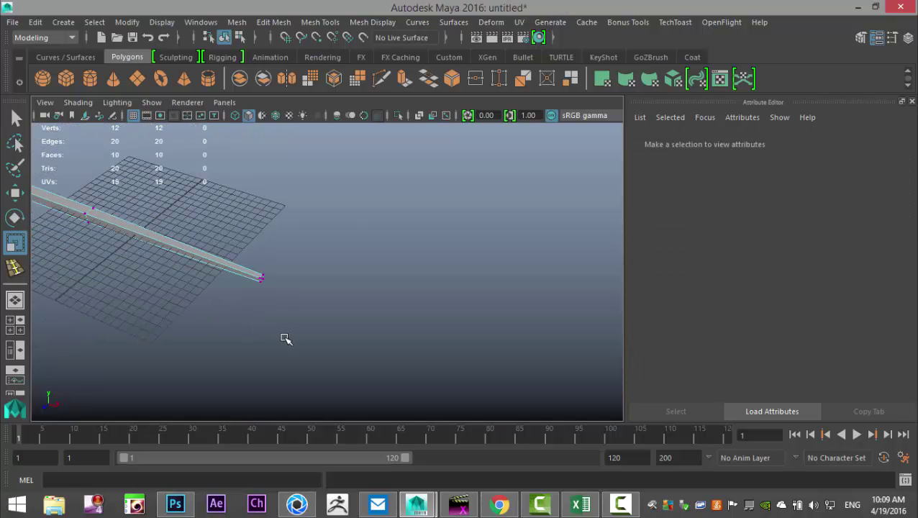
left_click_drag(178, 342, 380, 338, "alt")
scroll(377, 332, "up", 5)
left_click_drag(297, 352, 428, 331, "alt")
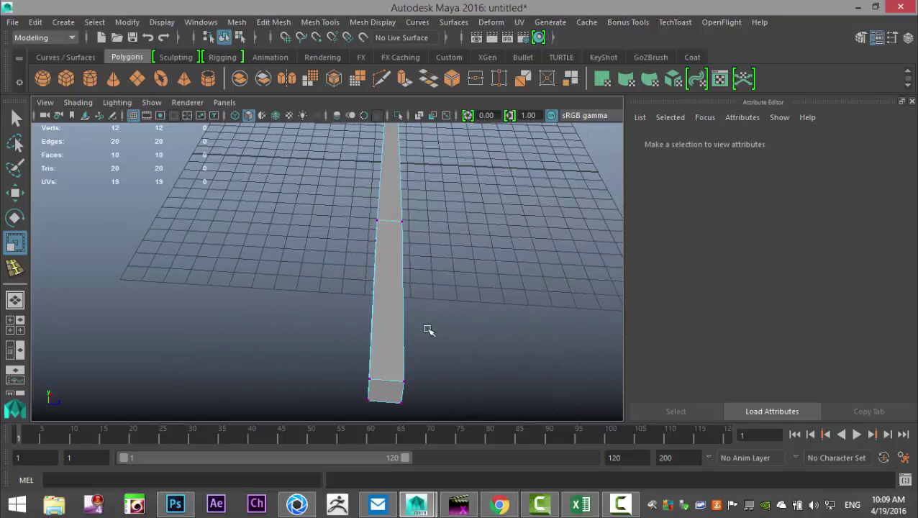
- Maximize the side view and frame the bar's left end
left_click(15, 328)
key("space")
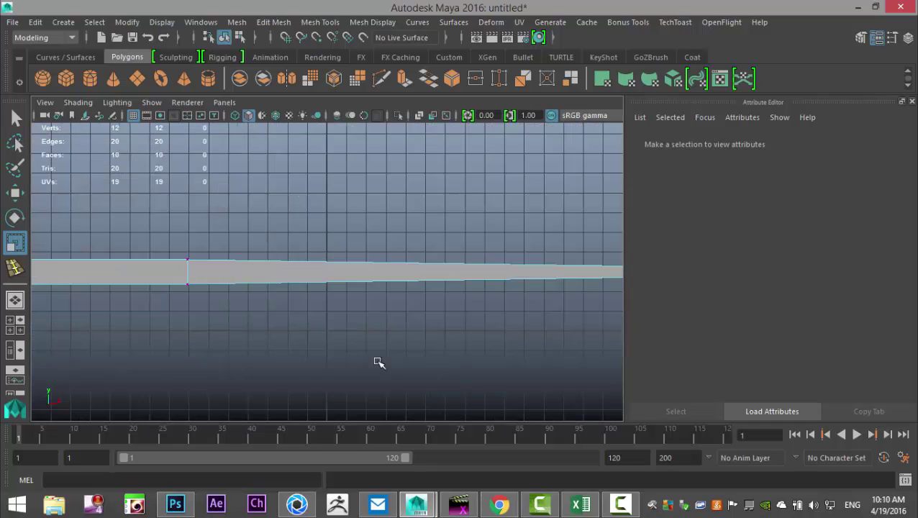
middle_click_drag(377, 363, 140, 342, "alt")
right_click_drag(140, 342, 449, 311, "alt")
middle_click_drag(449, 312, 420, 322, "alt")
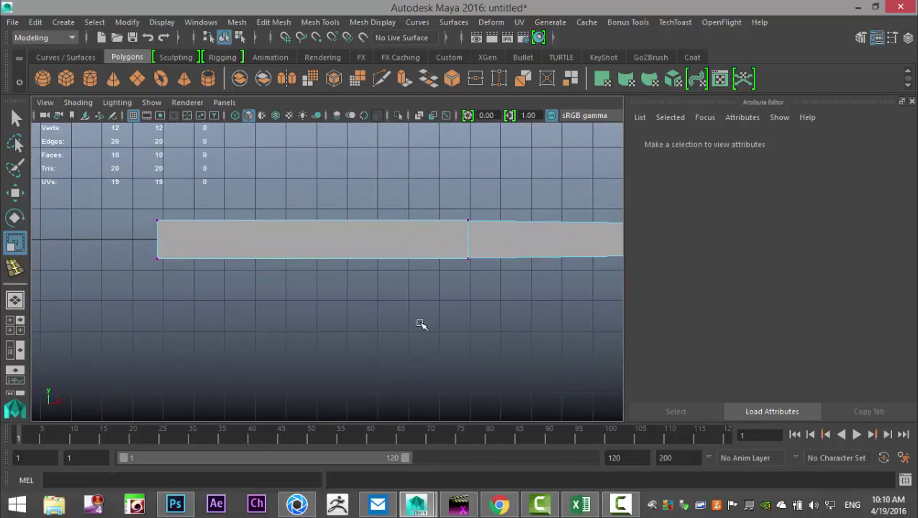
right_click_drag(421, 322, 400, 333, "alt")
scroll(366, 329, "up", 3)
middle_click_drag(334, 328, 365, 342, "alt")
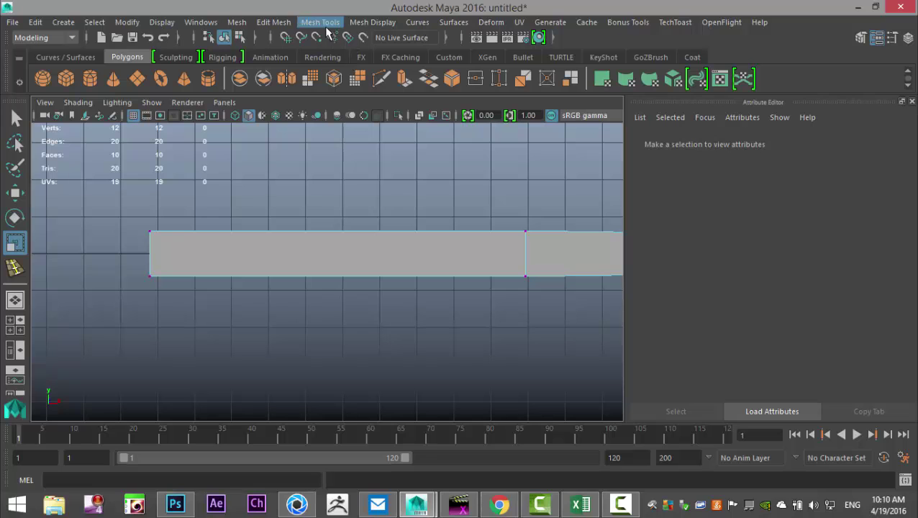
- Insert two lengthwise edge loops along the bar using the multiple-loops option
left_click(322, 22)
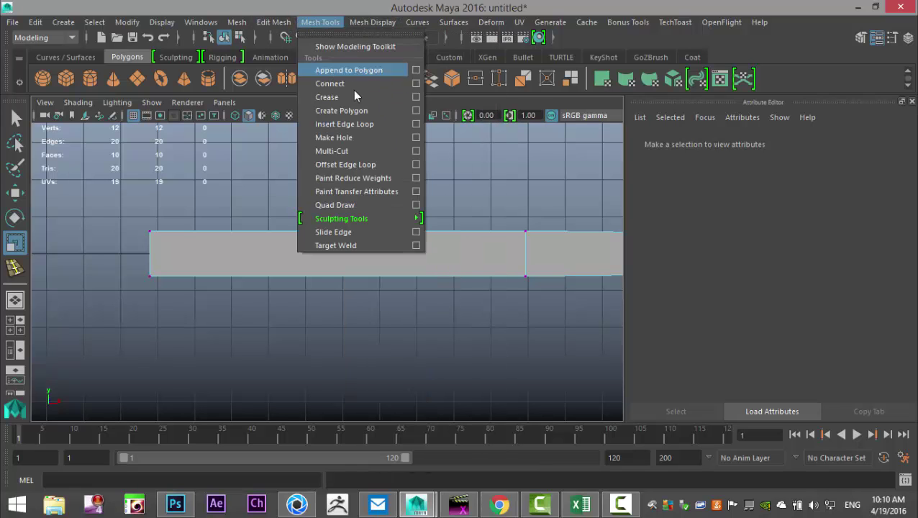
left_click(415, 126)
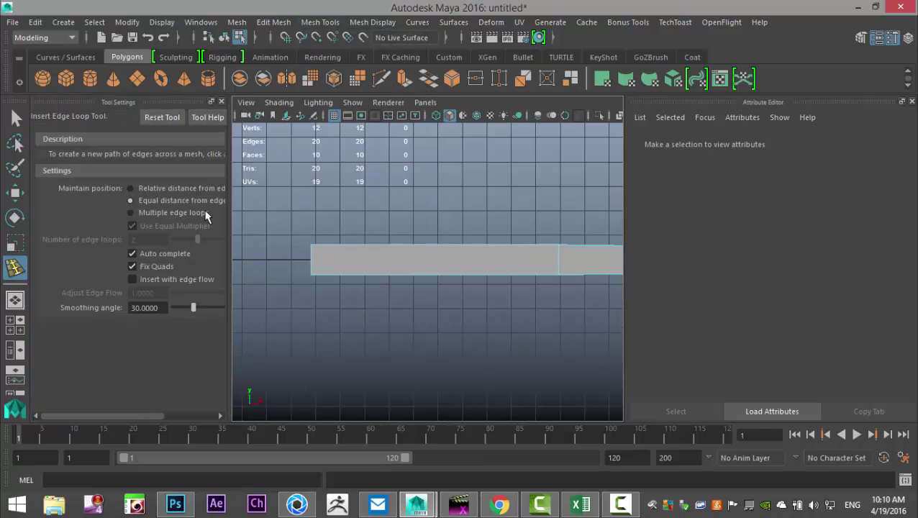
left_click(130, 213)
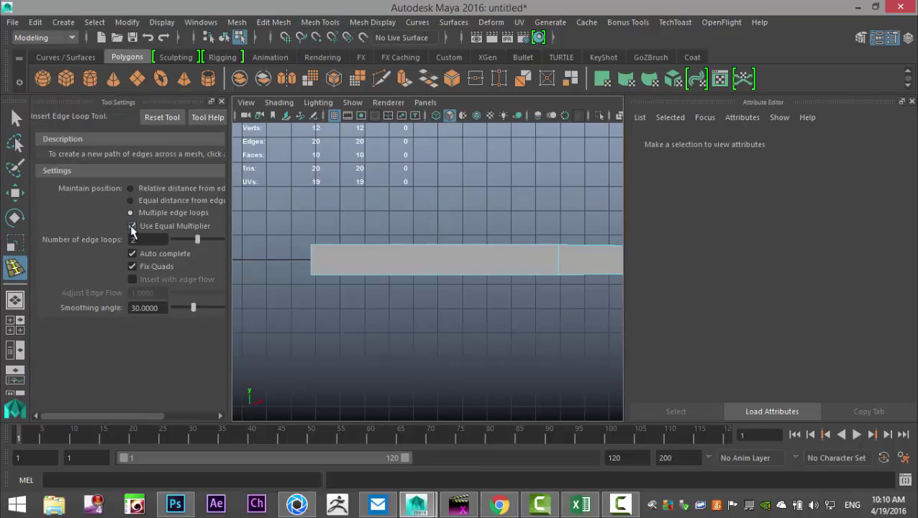
left_click(317, 265)
left_click(222, 101)
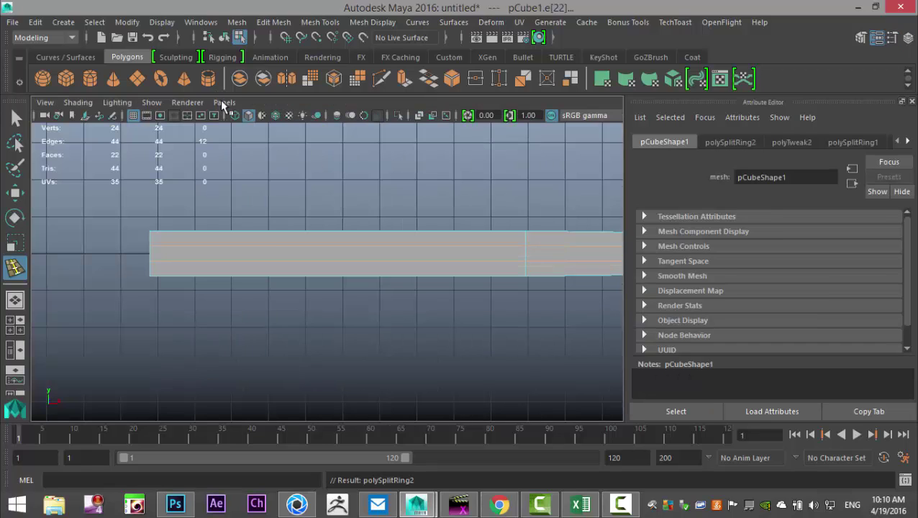
- Delete the two lengthwise edge loops on the tapered strip and view it in wireframe
key("q")
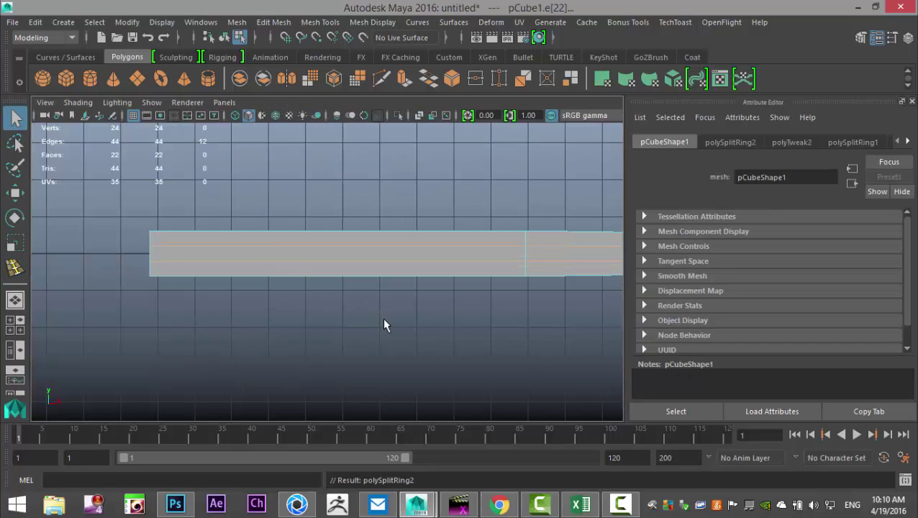
middle_click_drag(422, 330, 73, 337, "alt")
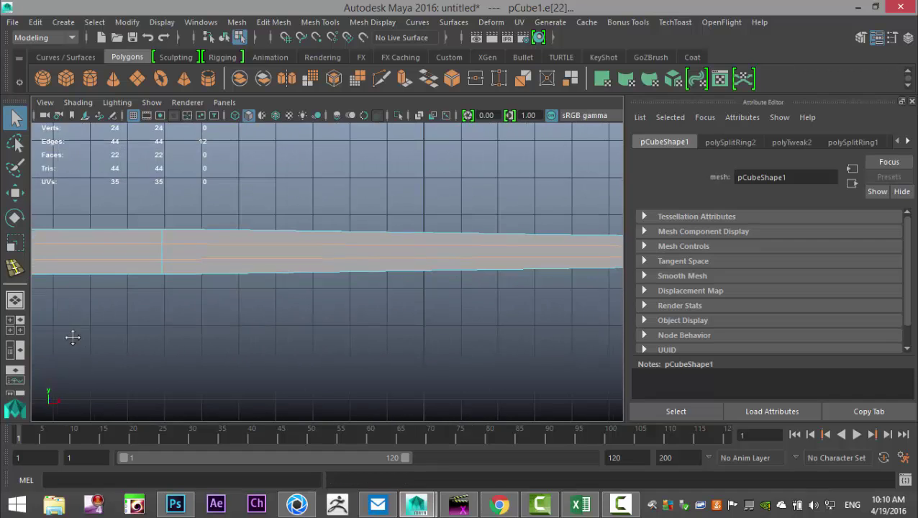
right_click_drag(309, 330, 311, 347, "alt")
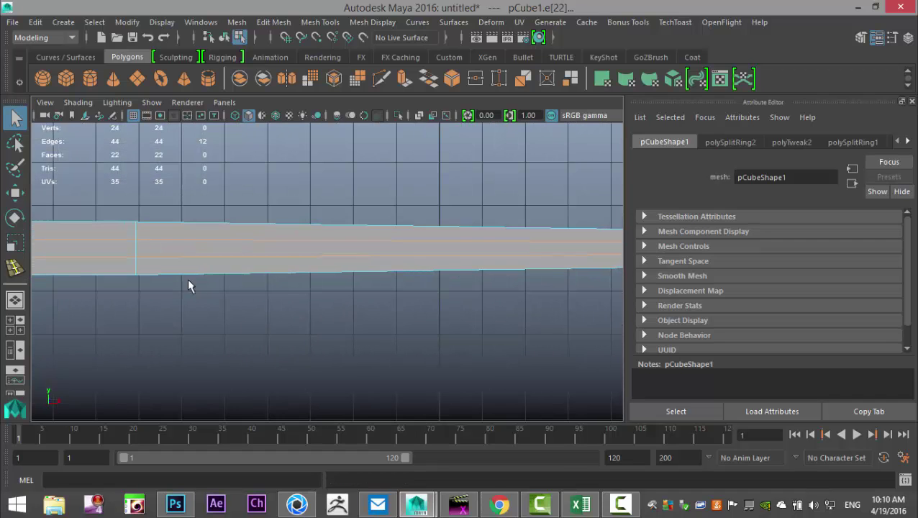
right_click_drag(207, 238, 207, 94)
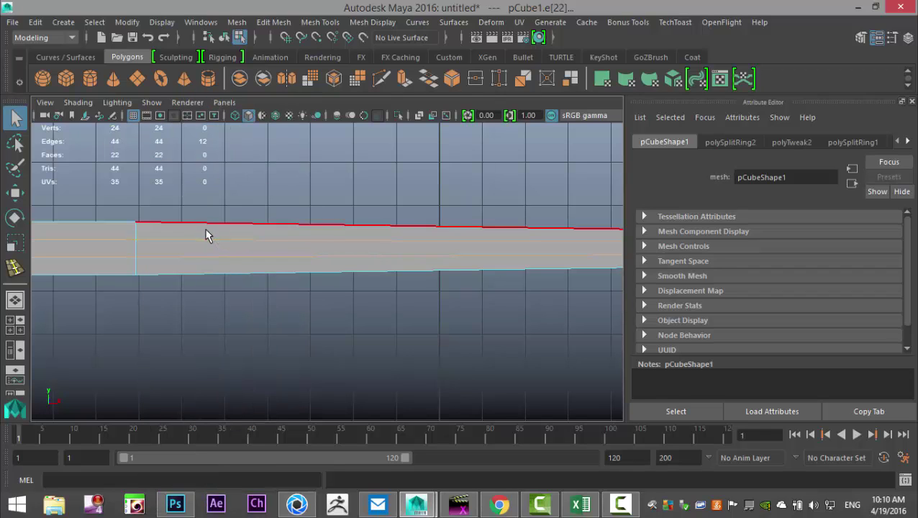
left_click(207, 240, "ctrl")
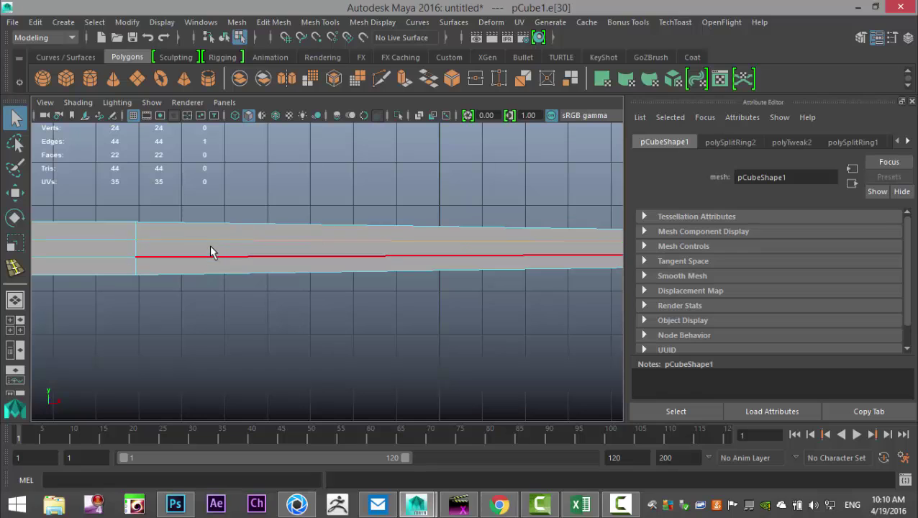
left_click(209, 245)
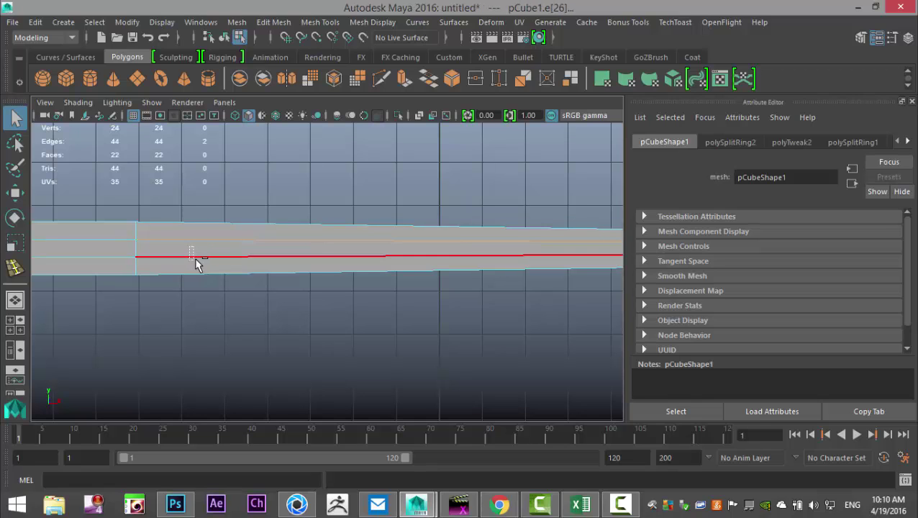
left_click(197, 257, "shift")
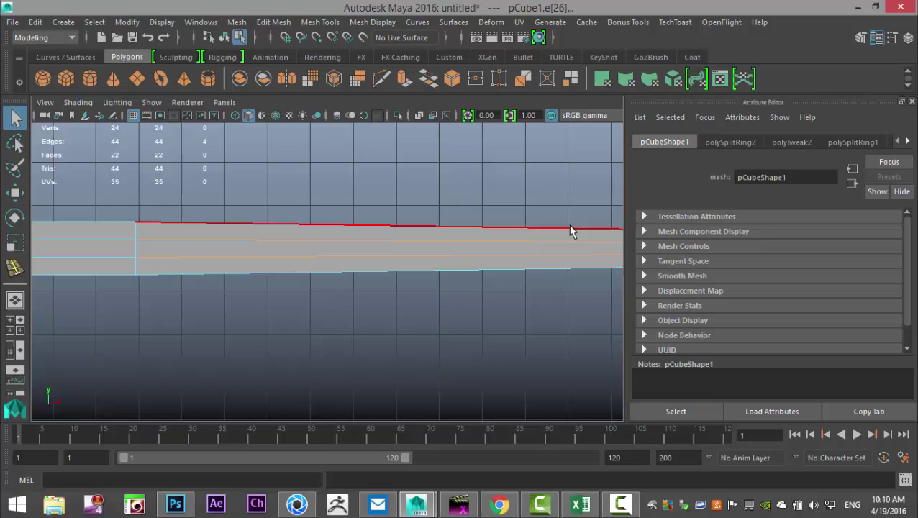
key("Delete")
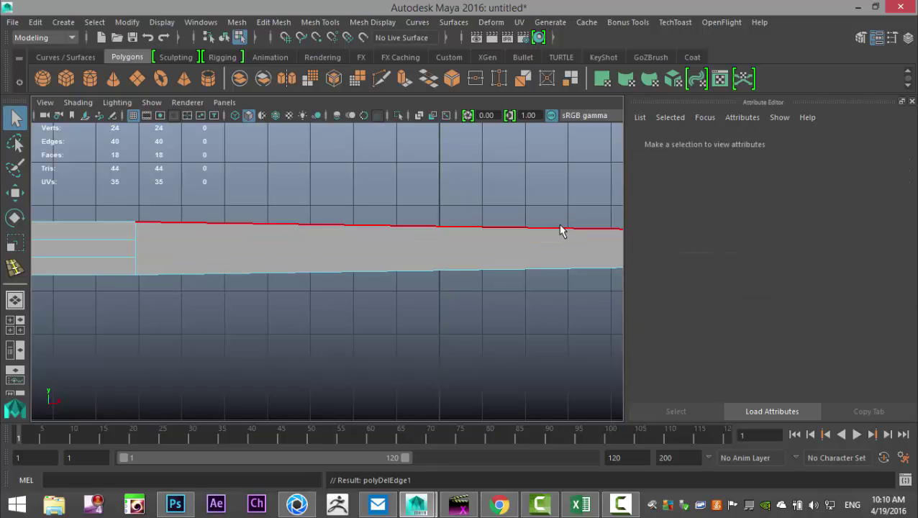
key("4")
scroll(387, 310, "down", 4)
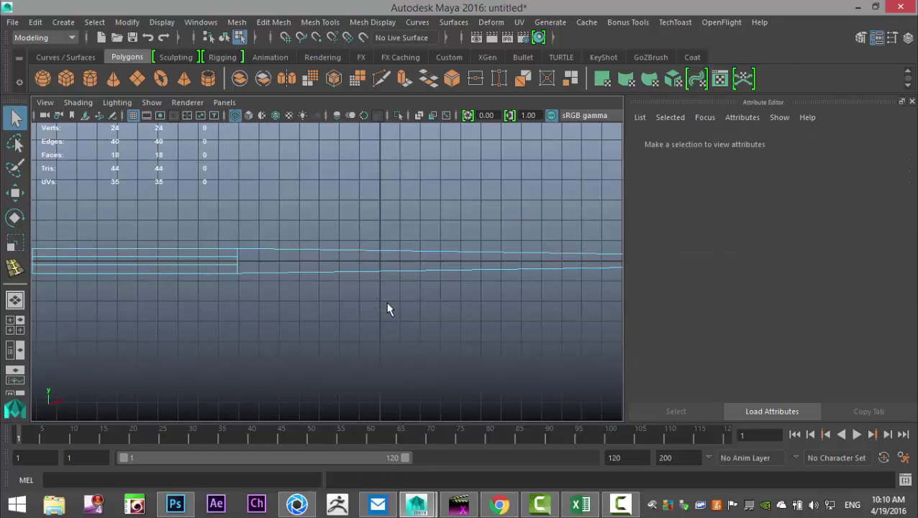
scroll(389, 318, "down", 1)
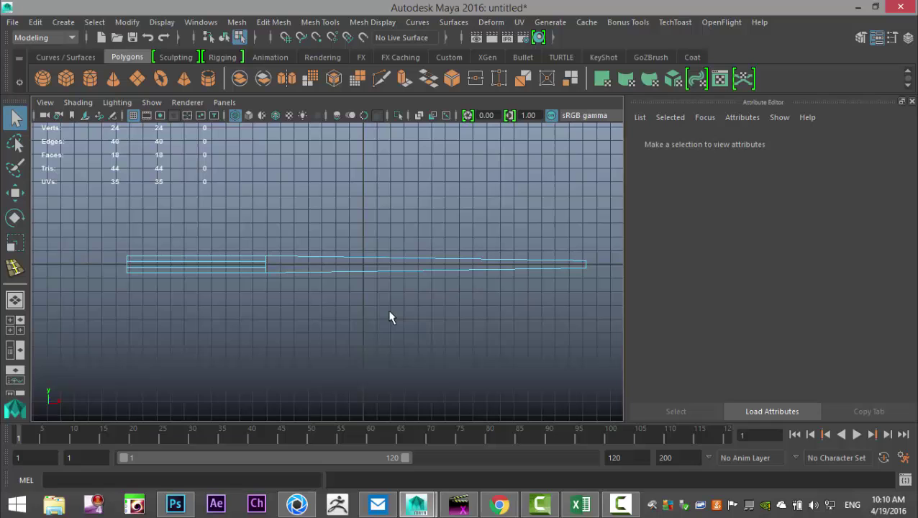
- Maximize the perspective view, tumble to the beam's side, and enter Face mode
left_click(15, 325)
key("space")
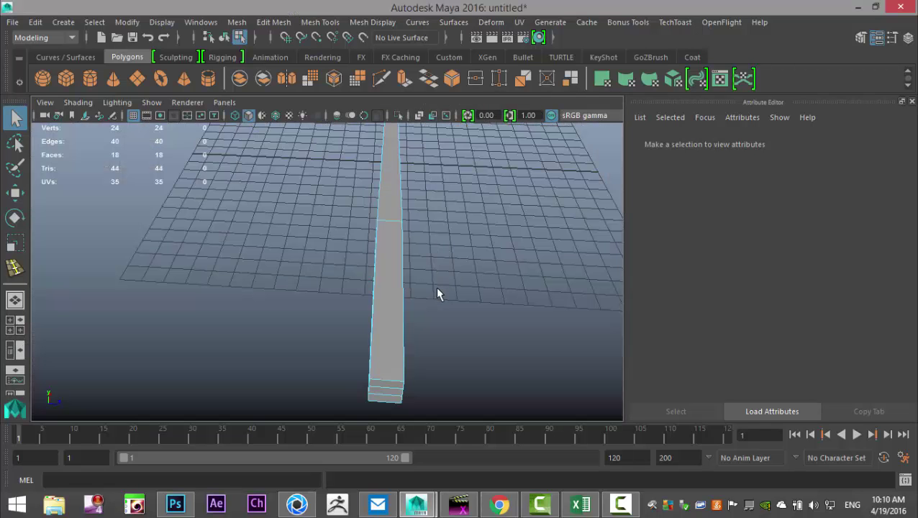
left_click_drag(434, 301, 491, 280, "alt")
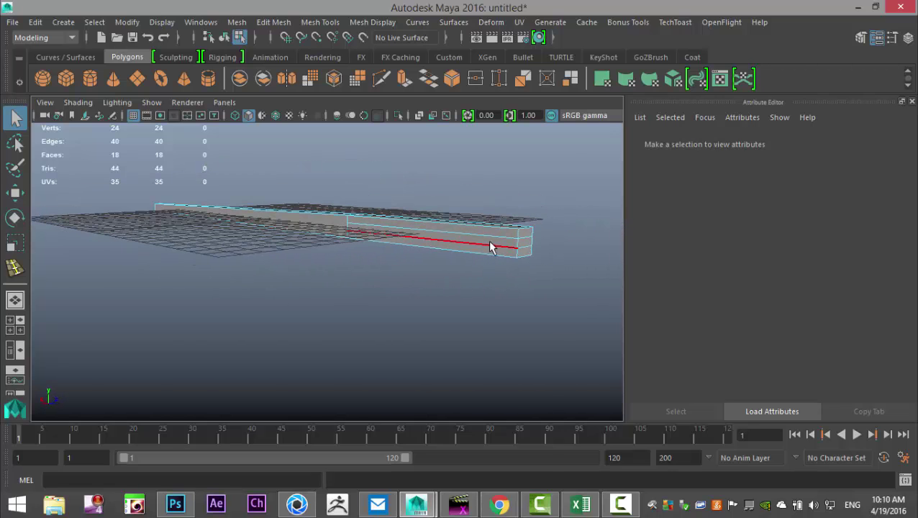
right_click_drag(489, 246, 486, 164)
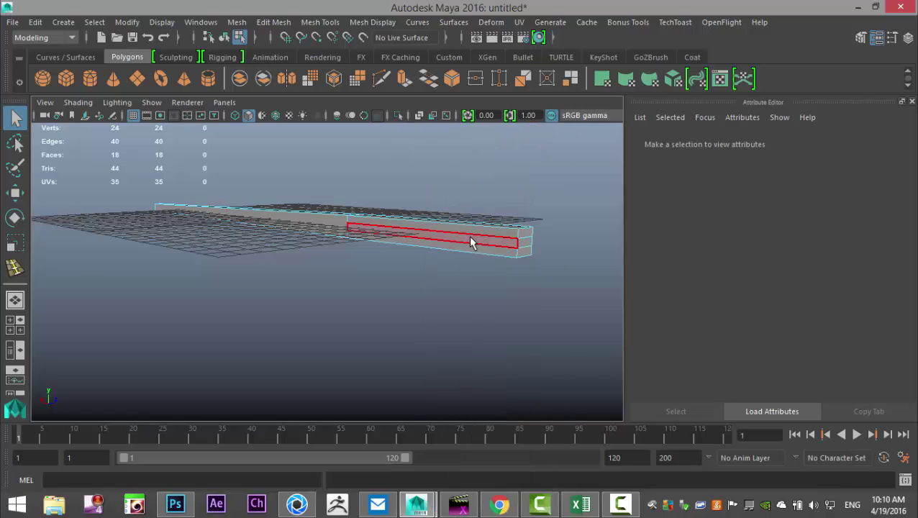
- Extrude two side faces near the beam's end
left_click(471, 241)
left_click_drag(491, 287, 342, 279, "alt")
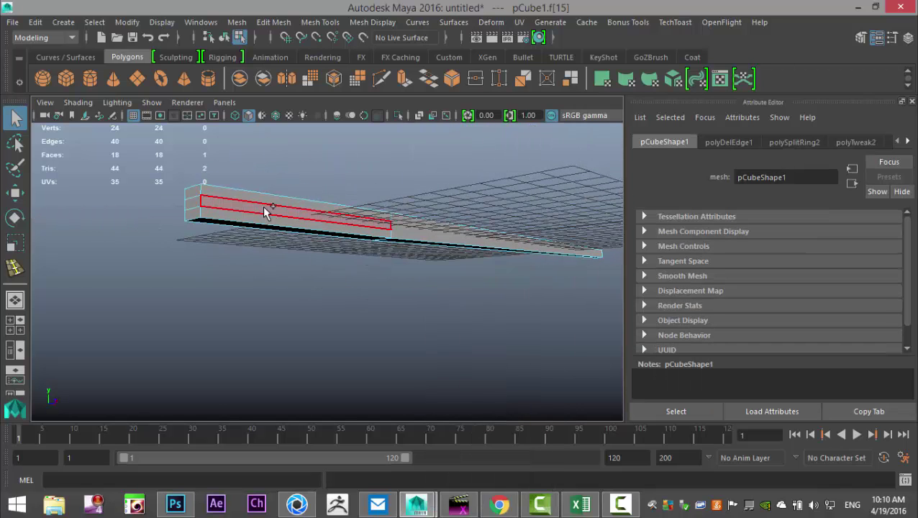
left_click(265, 211, "shift")
left_click(272, 23)
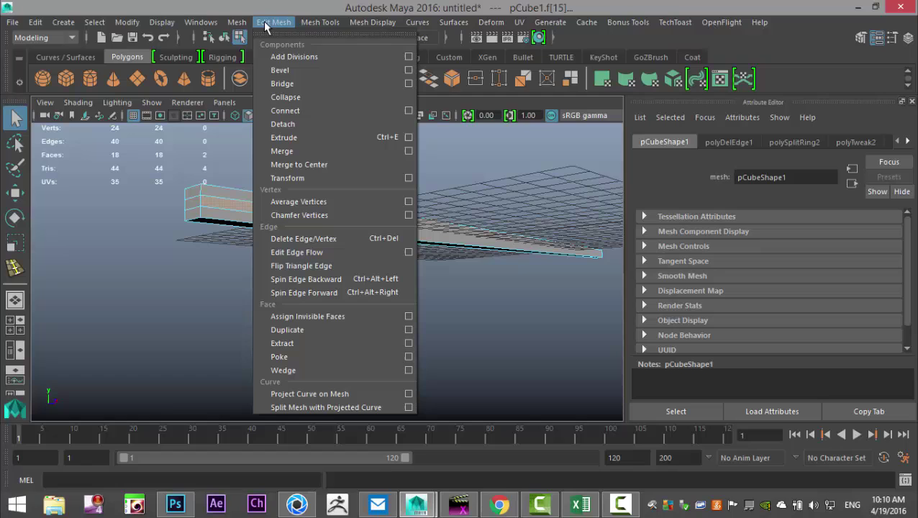
left_click(303, 136)
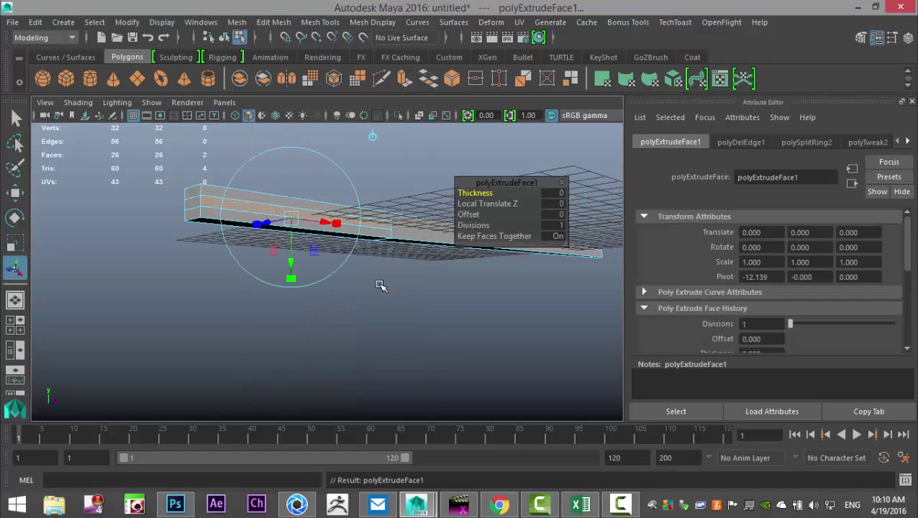
- Scale the extruded faces inward to form an inset
key("r")
left_click_drag(395, 268, 311, 328, "alt")
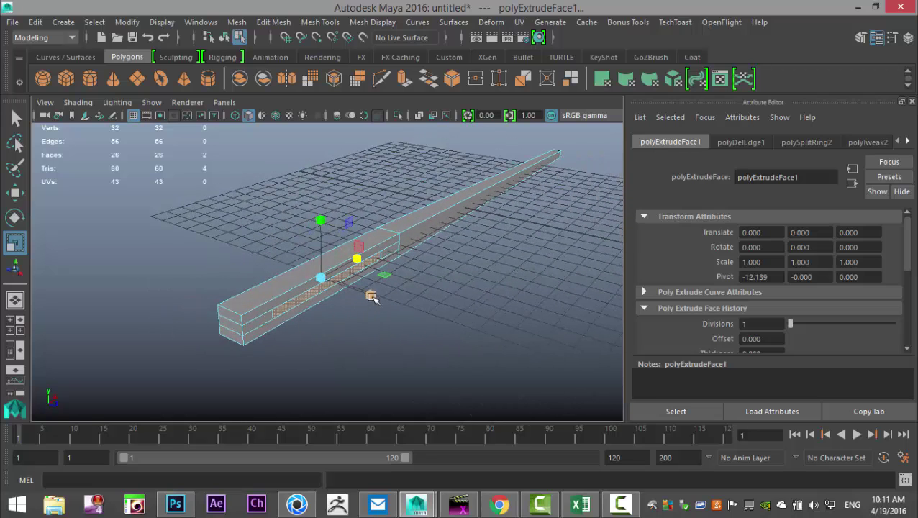
left_click_drag(369, 295, 440, 313)
- Check the inset in the maximized orthographic view in wireframe
left_click(17, 326)
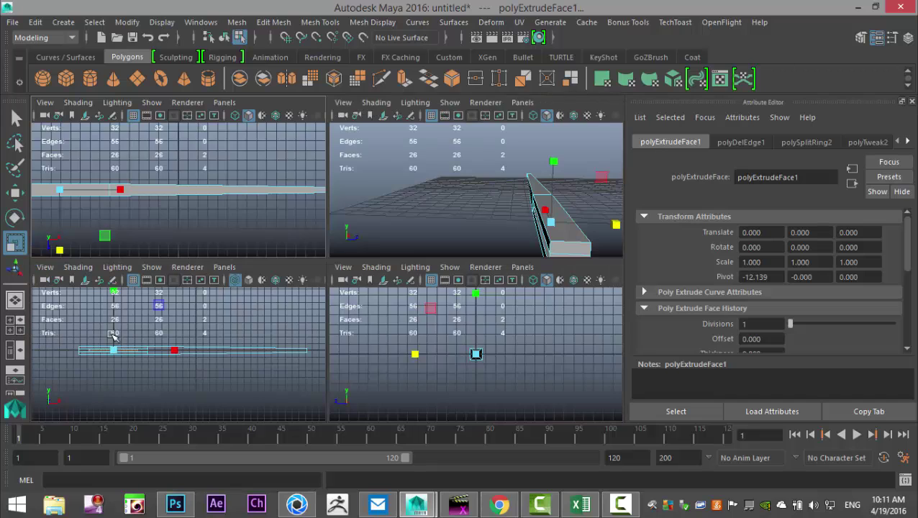
key("space")
key("4")
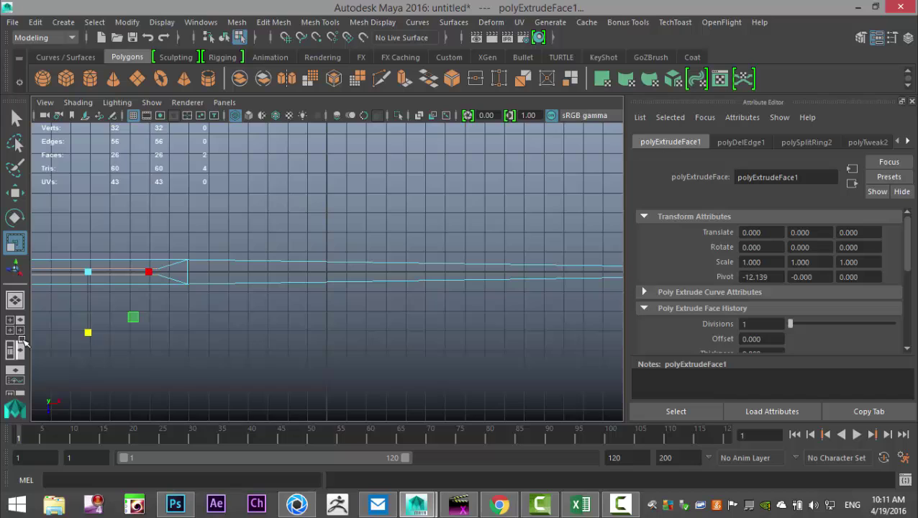
- Back in perspective, delete the inset faces to open a hole and inspect it
left_click(15, 325)
key("space")
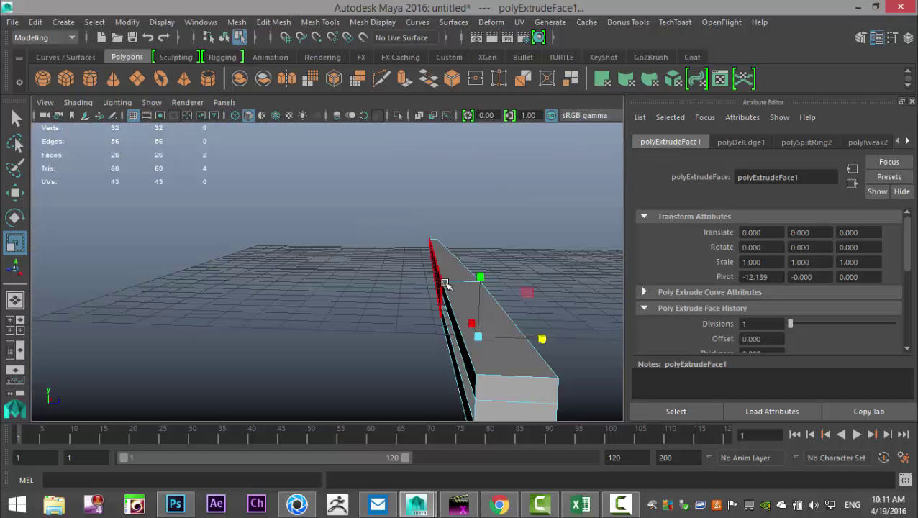
left_click_drag(445, 284, 381, 309, "alt")
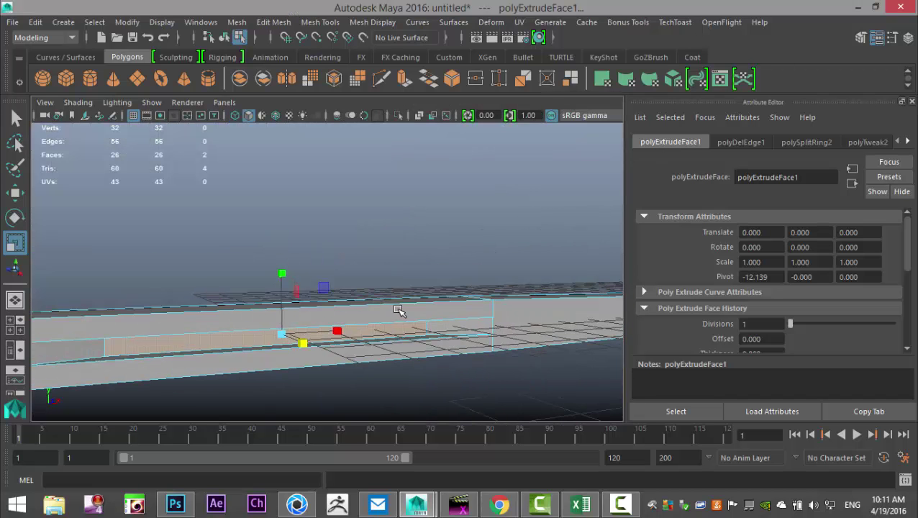
key("Delete")
left_click_drag(399, 310, 428, 248, "alt")
left_click_drag(455, 297, 427, 279, "alt")
mouse_move(518, 311)
right_mouse_down()
mouse_move(518, 300)
mouse_move(522, 325)
right_mouse_up()
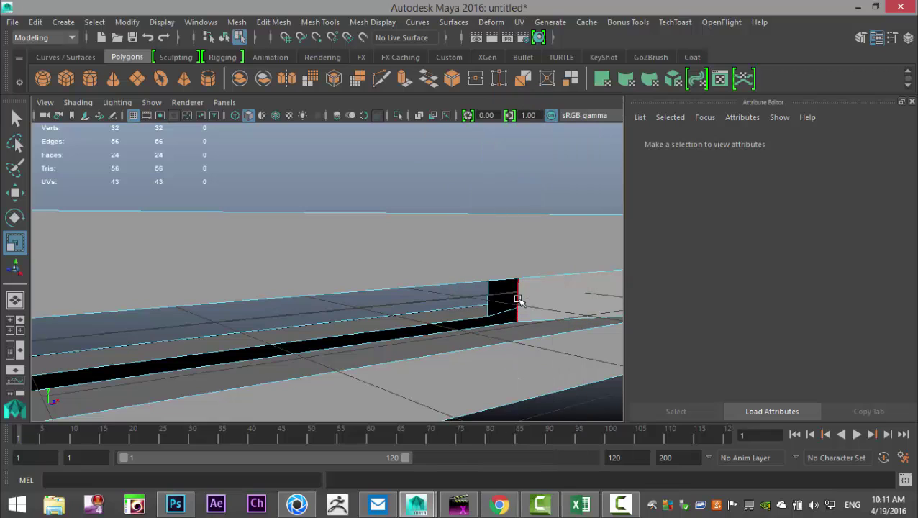
- Bridge the first pairs of opposite edges across the hole with Edit Mesh > Bridge
left_click(516, 303)
left_click(489, 295)
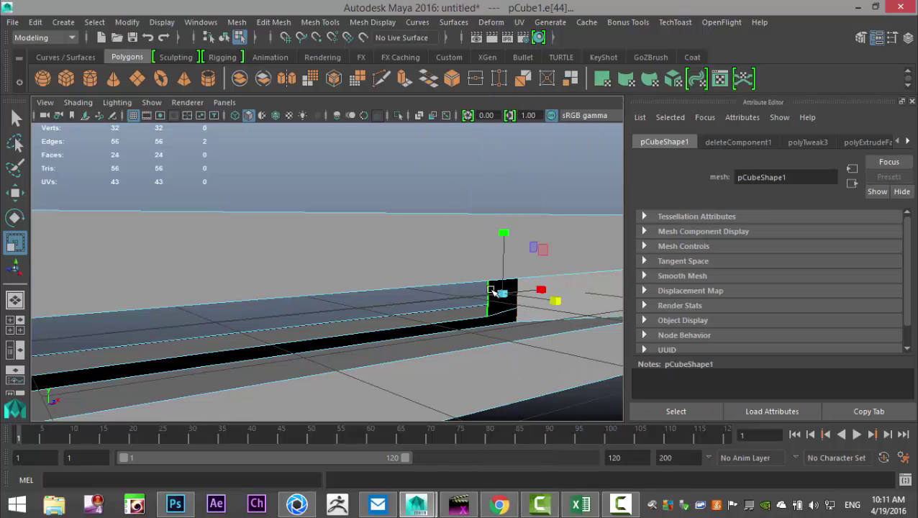
left_click(275, 22)
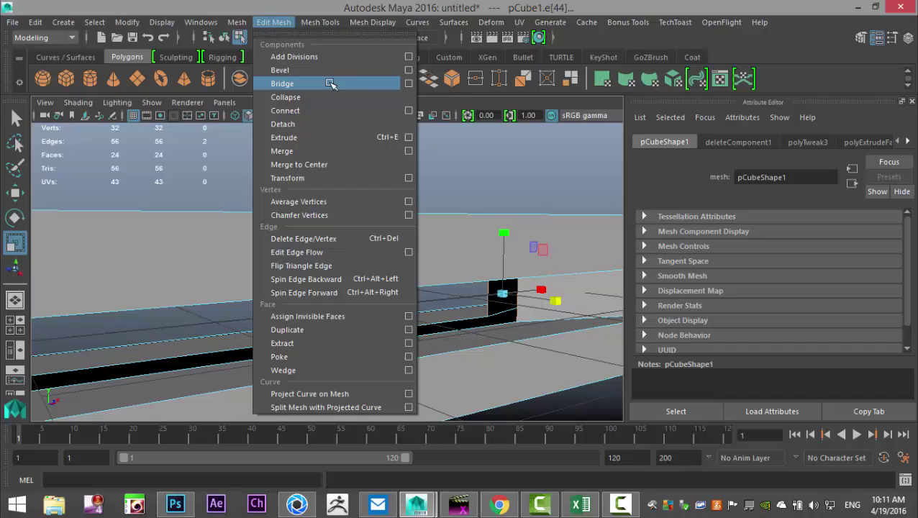
left_click(383, 84)
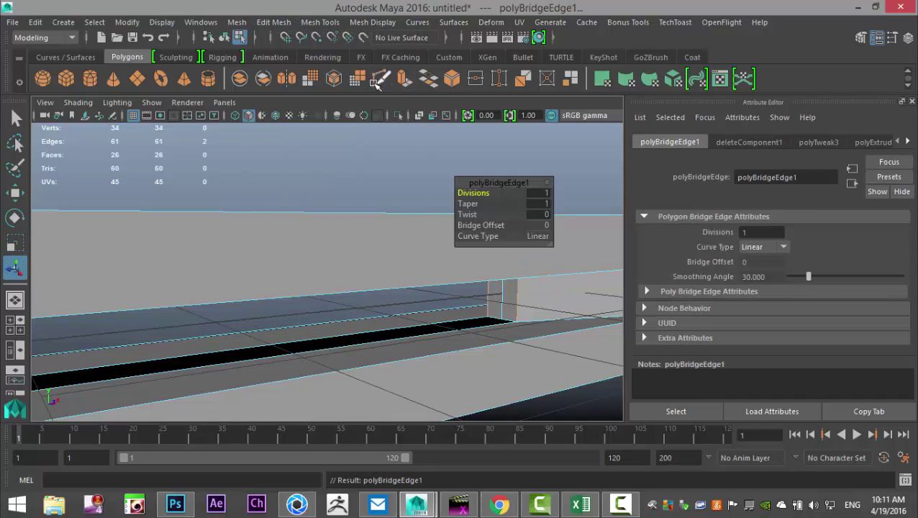
left_click_drag(447, 281, 452, 344, "alt")
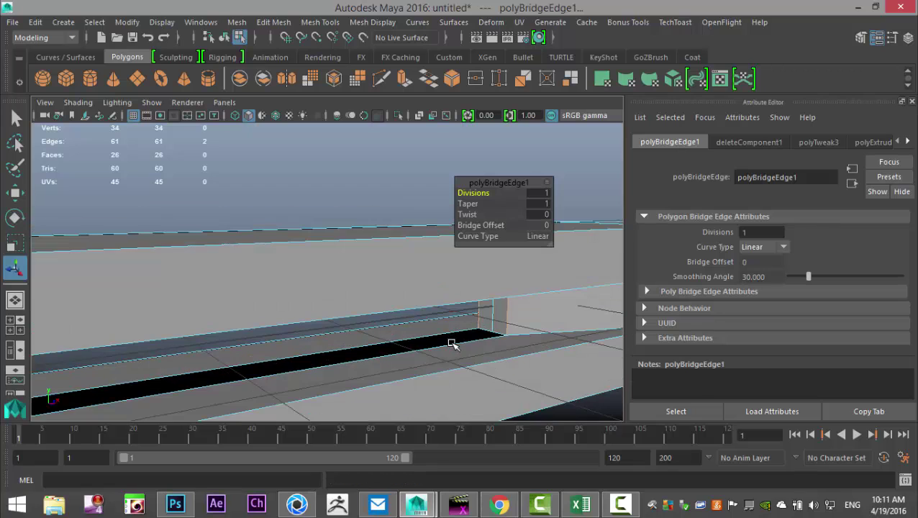
left_click(451, 343)
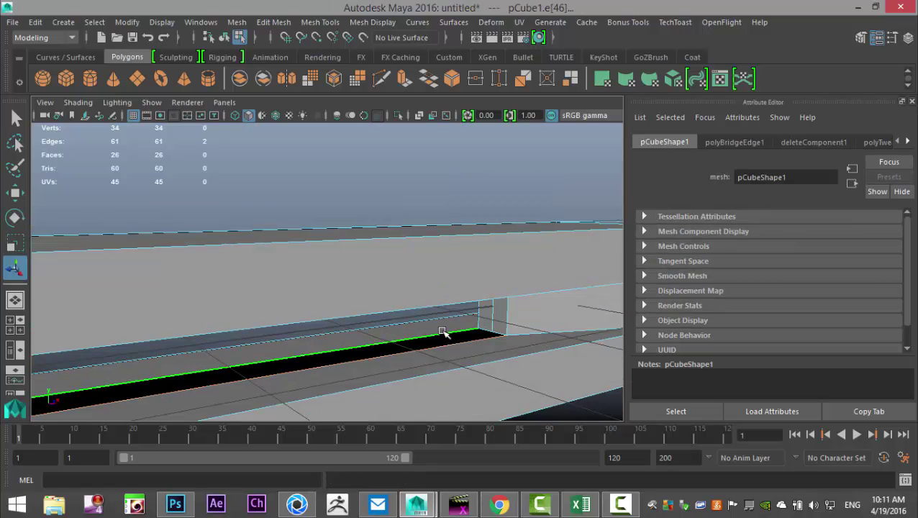
key("g")
scroll(442, 332, "down", 2)
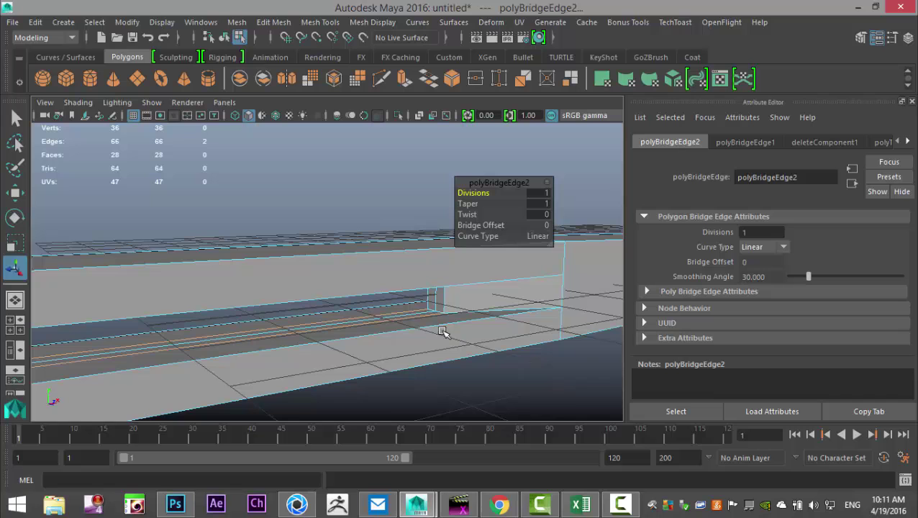
left_click_drag(429, 318, 396, 343, "alt")
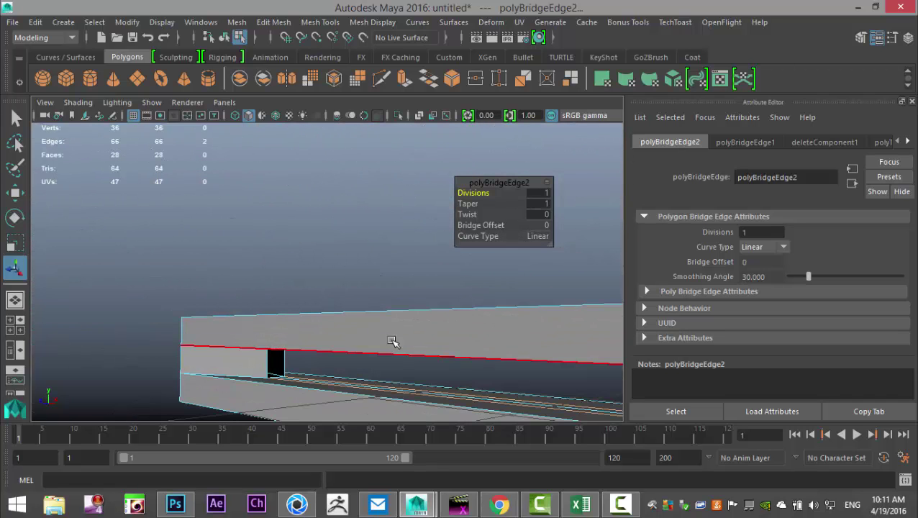
- Bridge the remaining edge pairs to close the gap and inspect the strip
left_click(266, 366)
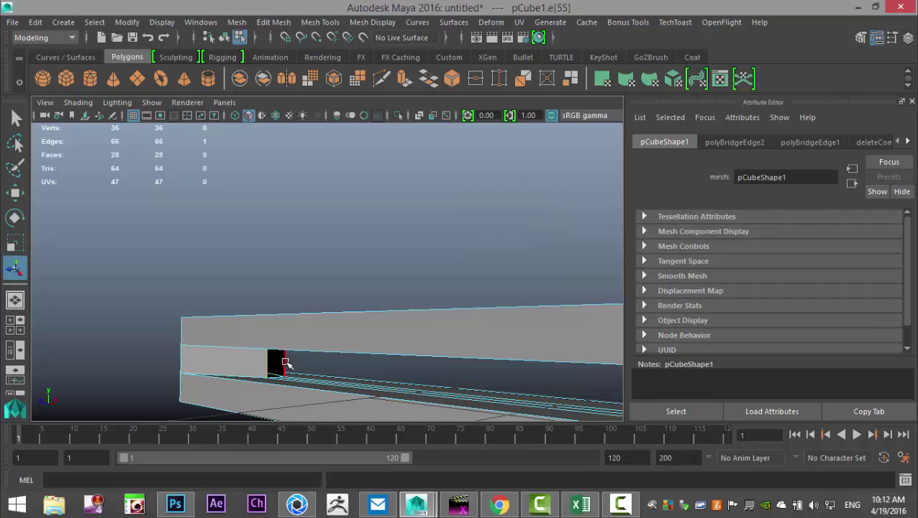
left_click(317, 379, "shift")
key("g")
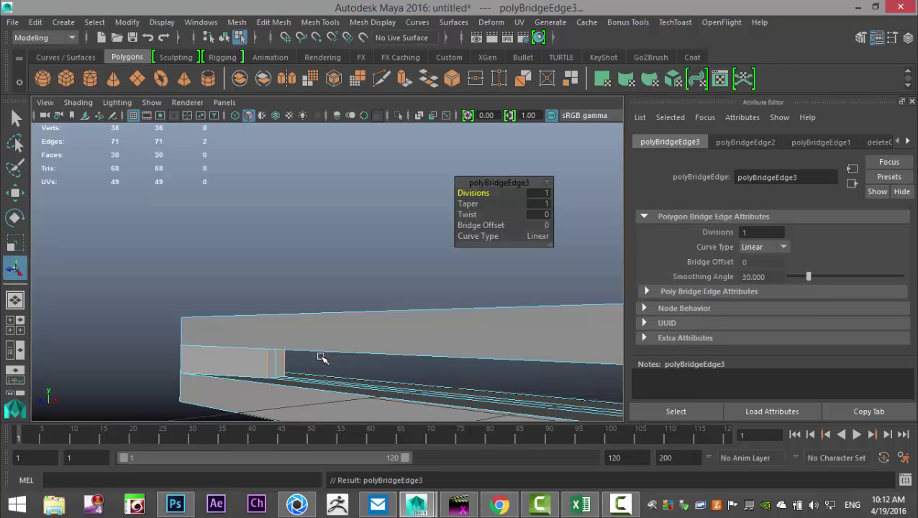
left_click_drag(321, 357, 279, 263, "alt")
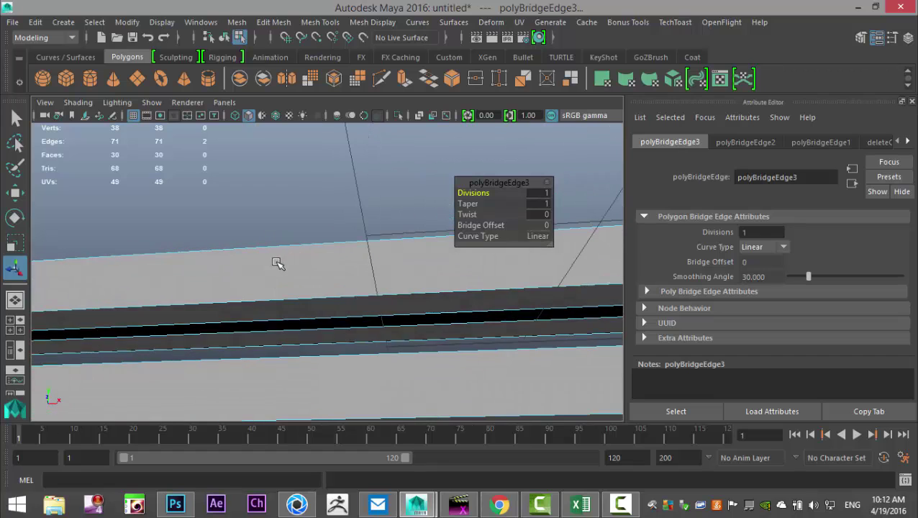
left_click(318, 327)
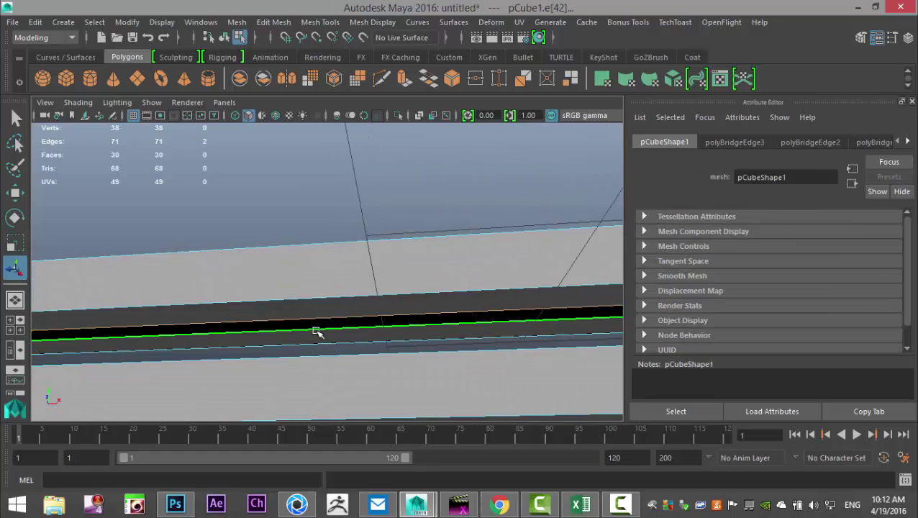
key("g")
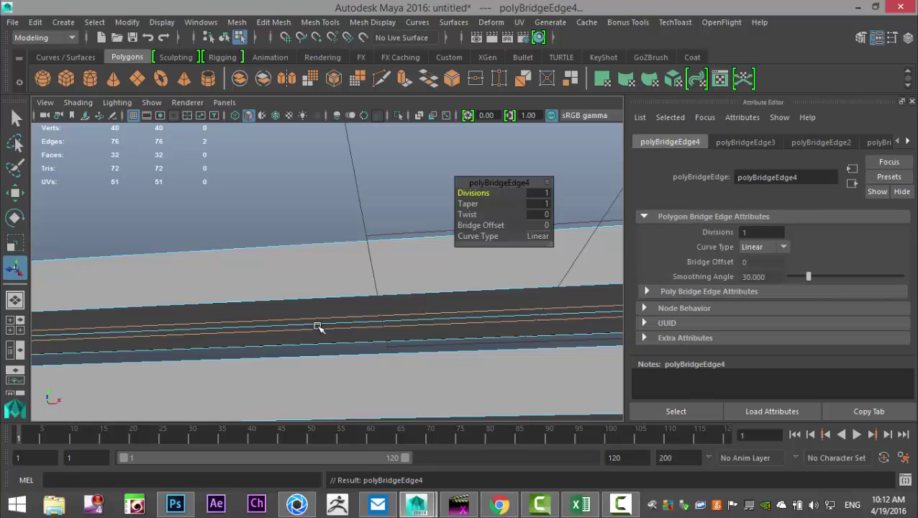
left_click_drag(206, 303, 364, 348, "alt")
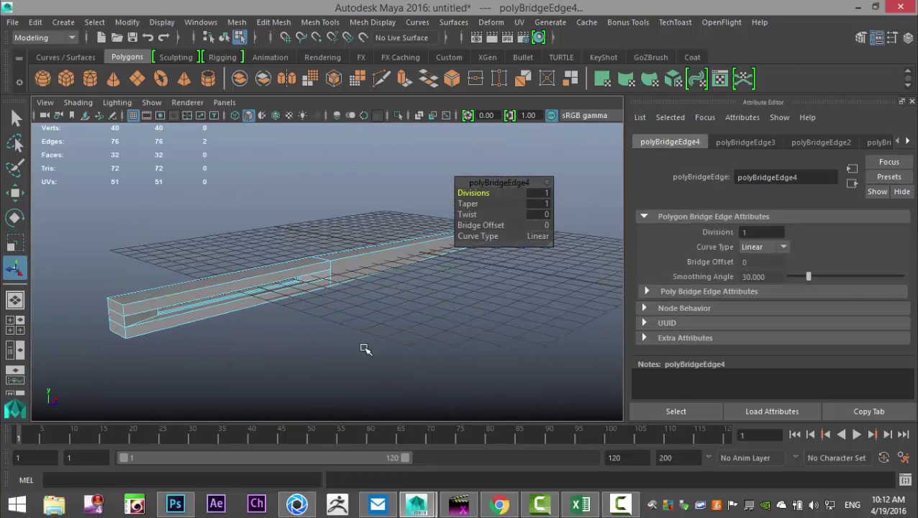
- In Object Mode, preview the bridged mesh smoothed, then return to the cage view
right_click(348, 246)
left_click(404, 110)
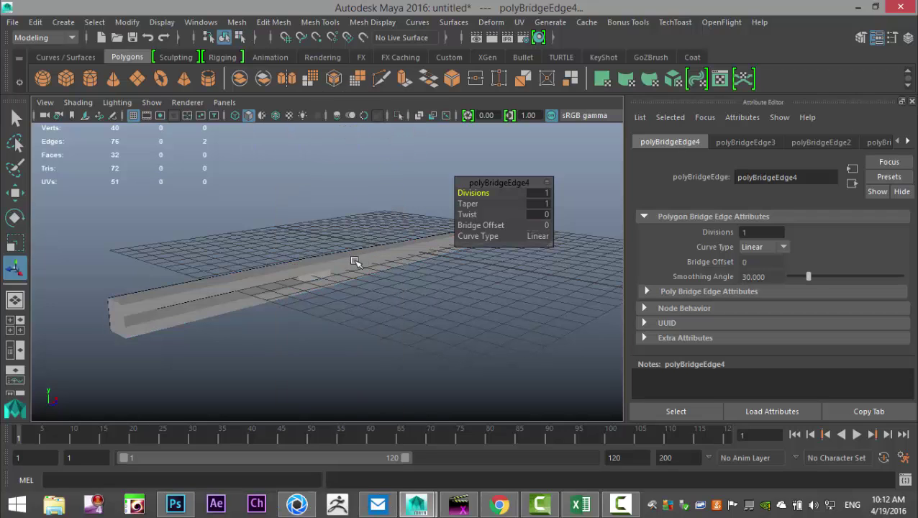
left_click(355, 261)
key("3")
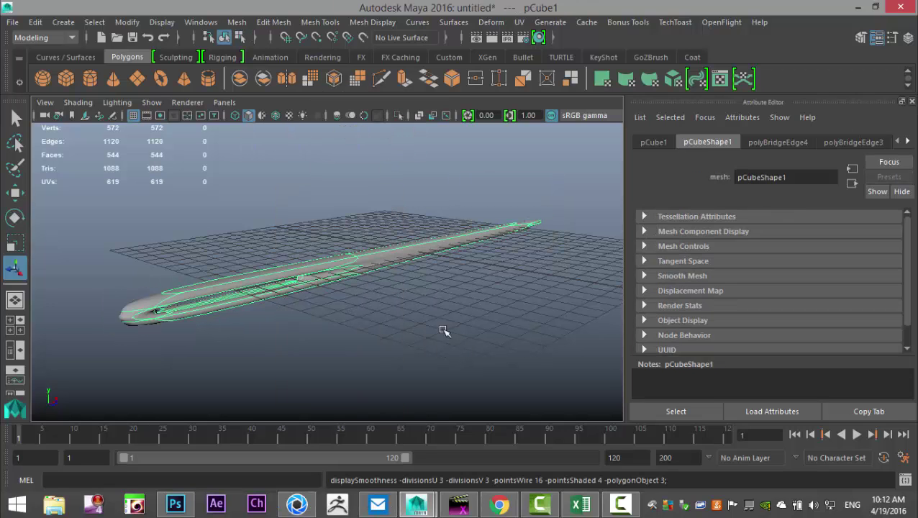
left_click(434, 321)
left_click_drag(481, 342, 324, 313, "alt")
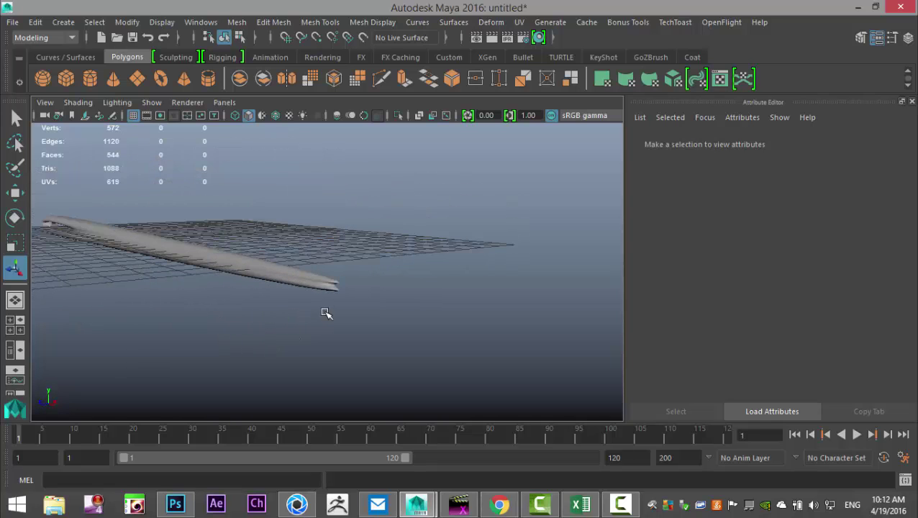
left_click(313, 280)
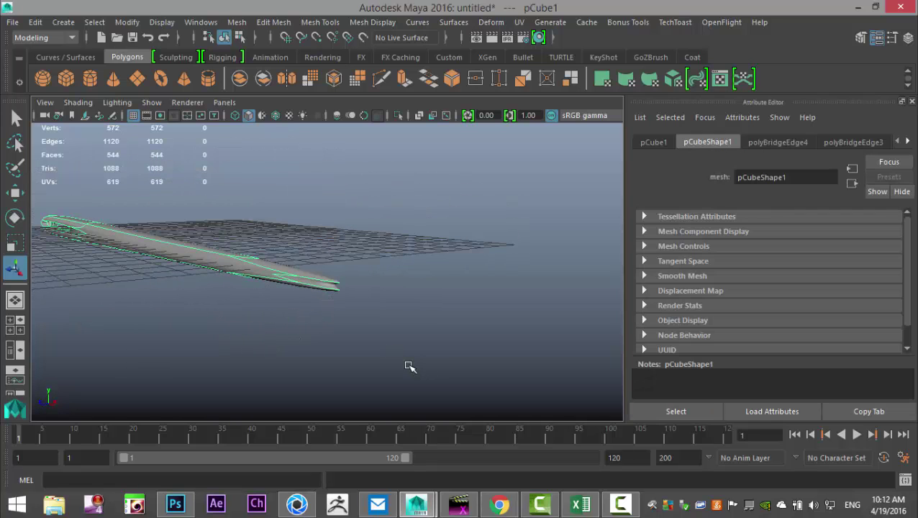
key("1")
scroll(410, 361, "up", 2)
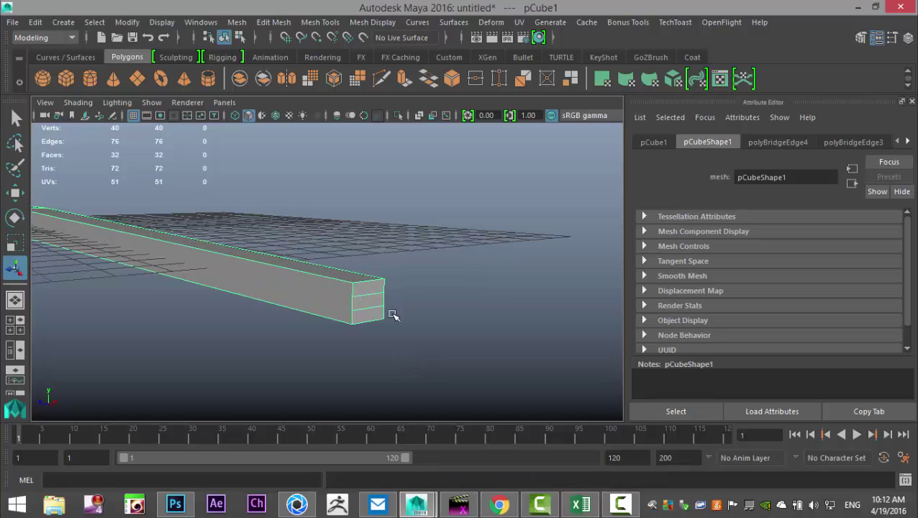
- Select and delete the two extra edges on the bar's end face
right_click_drag(367, 299, 364, 90)
left_click(370, 294)
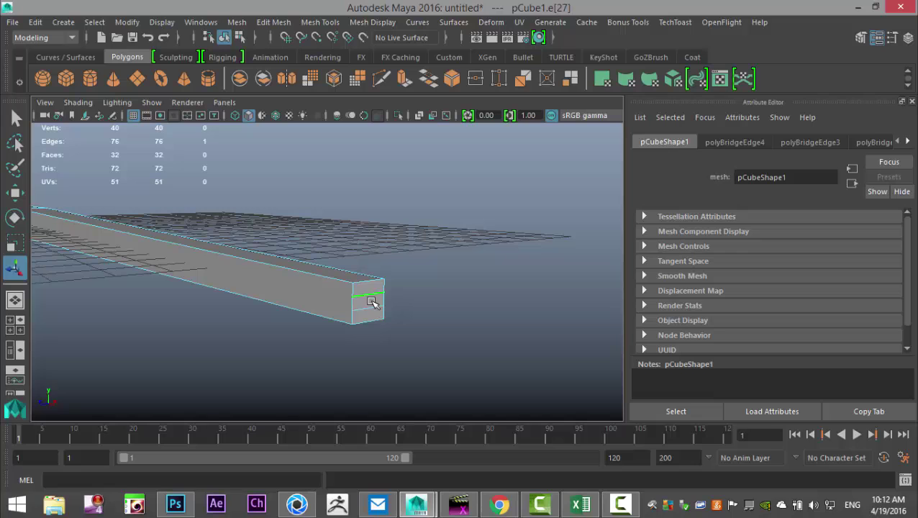
left_click(377, 310, "shift")
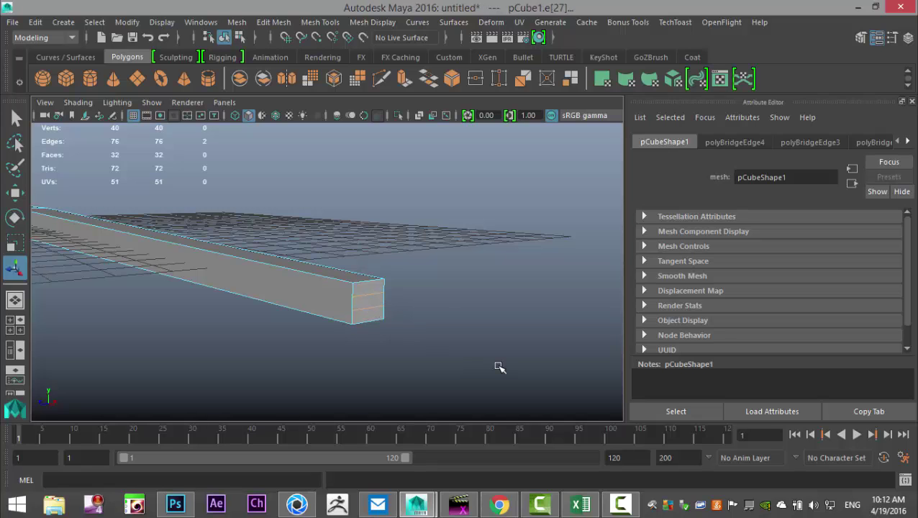
key("Delete")
- Preview the bar smoothed to check it now tapers into a rounded spike
left_click_drag(553, 359, 415, 324, "alt")
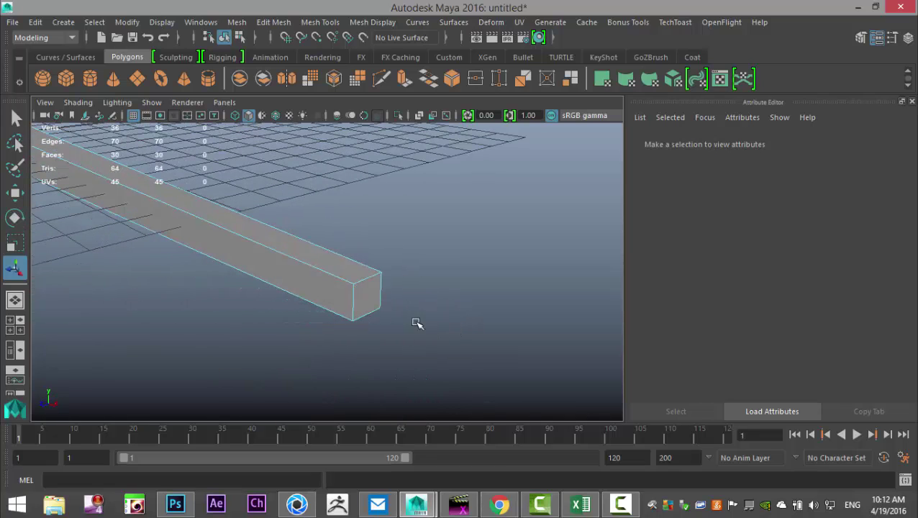
right_click_drag(348, 272, 344, 234)
left_click(356, 292)
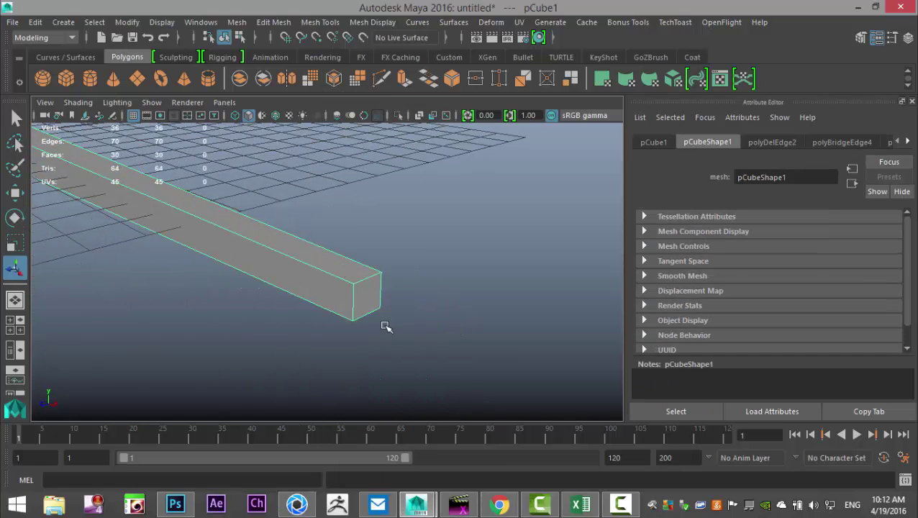
key("3")
left_click_drag(356, 290, 334, 293, "alt")
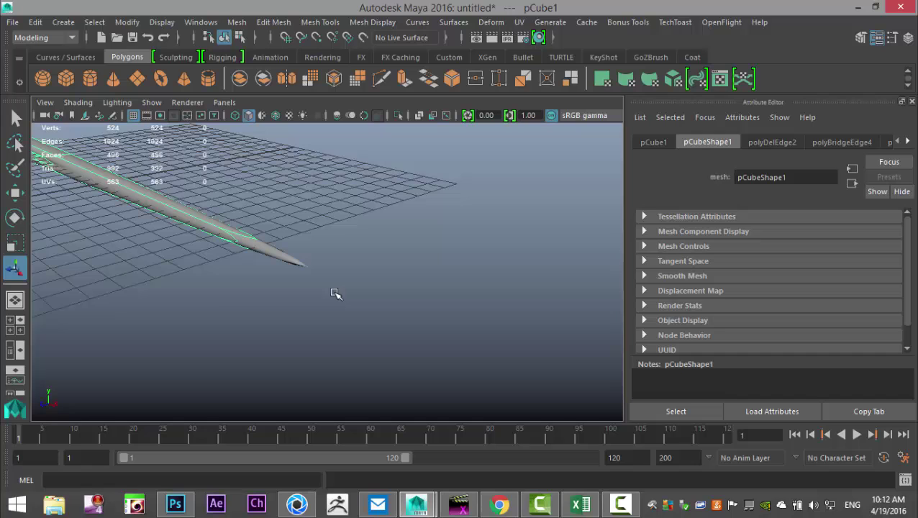
left_click_drag(175, 292, 440, 273, "alt")
scroll(377, 250, "down", 4)
scroll(425, 297, "up", 3)
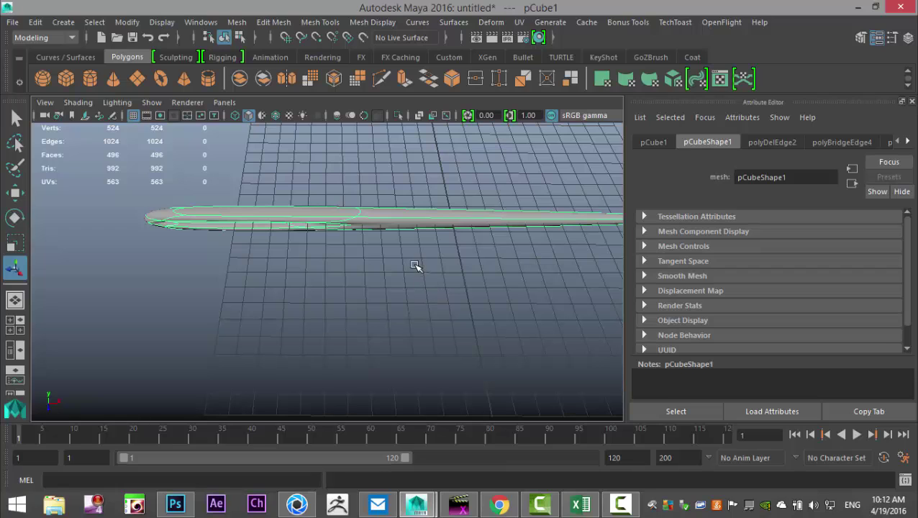
- Apply Mesh > Smooth with Divisions 2 to the needle, then deselect it
key("1")
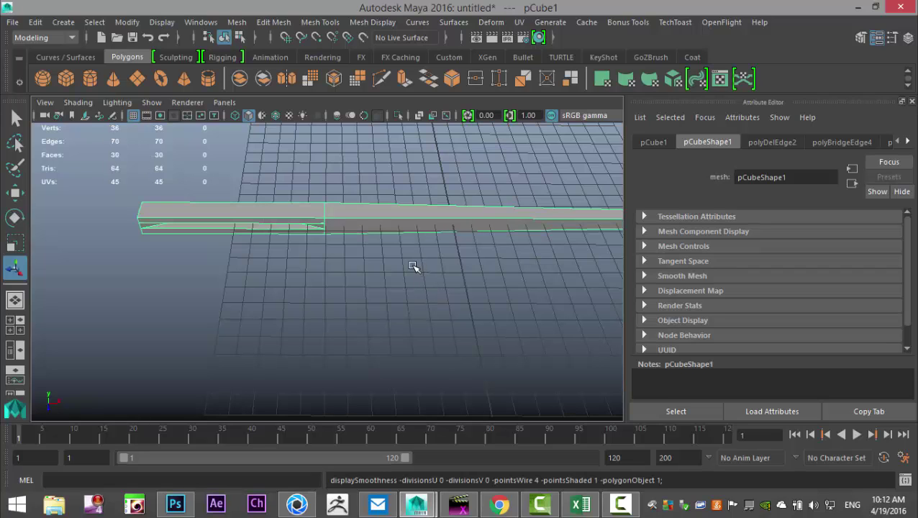
left_click(237, 21)
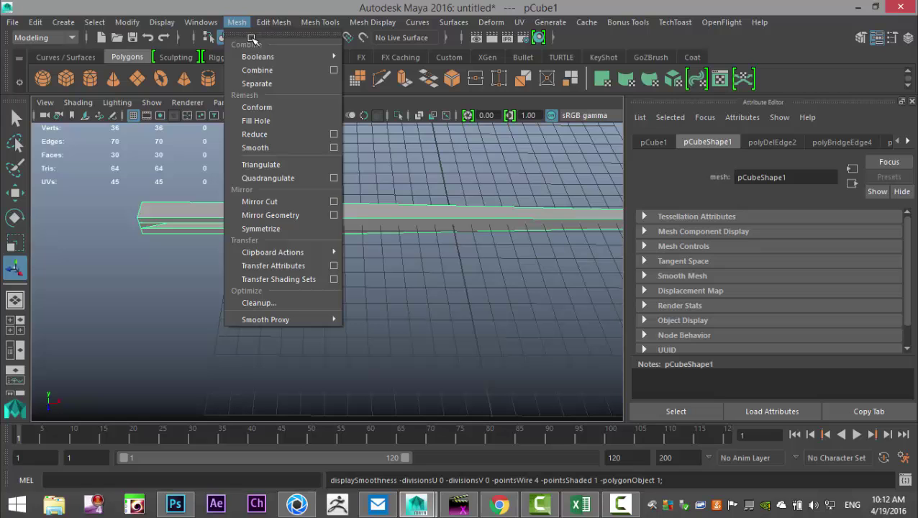
left_click(278, 147)
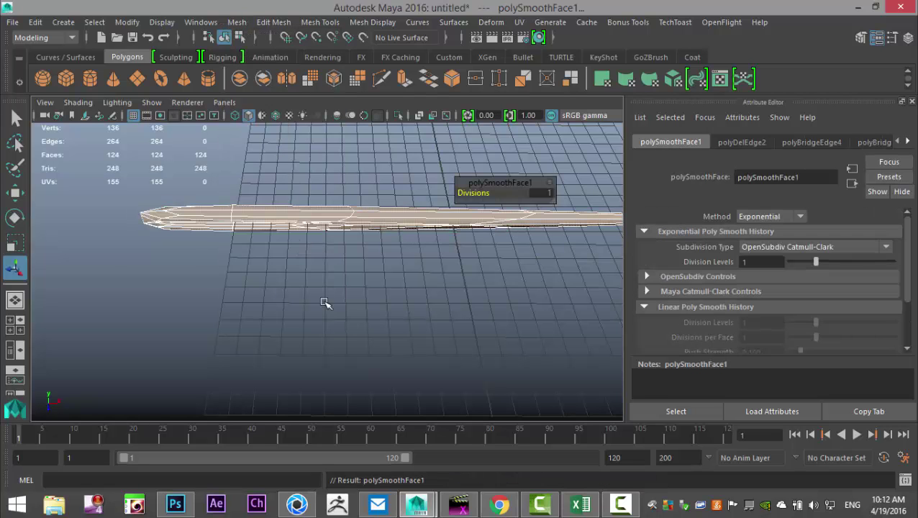
left_click_drag(356, 317, 403, 249, "alt")
left_click(542, 191)
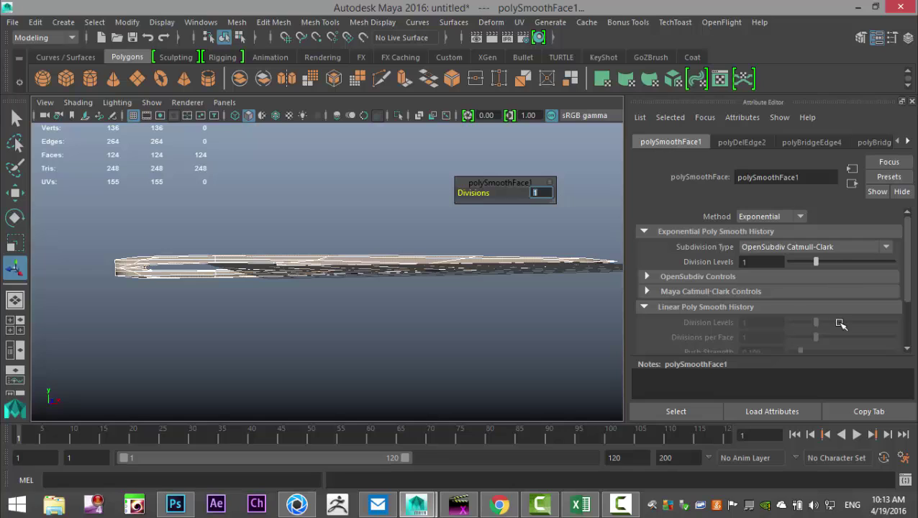
key("Return")
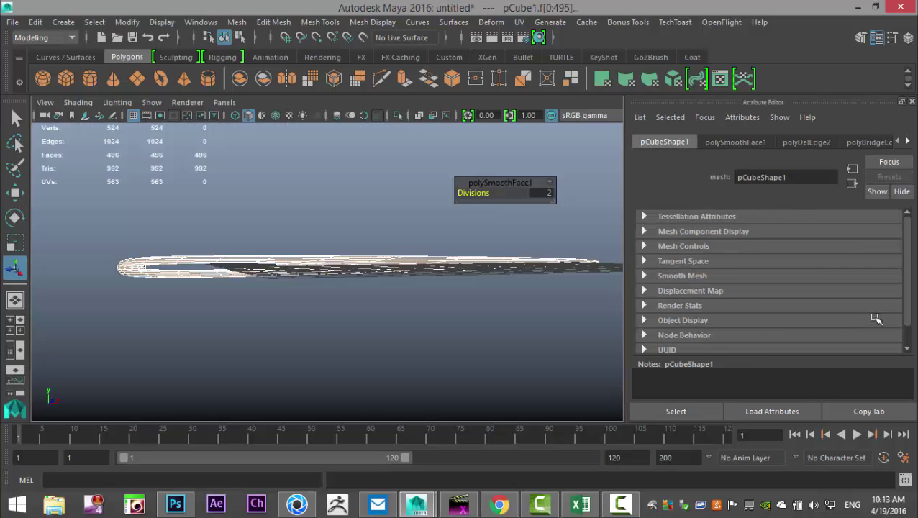
left_click(484, 333)
left_click_drag(478, 332, 287, 345, "alt")
scroll(440, 311, "up", 3)
- Select the needle mesh and scale it down uniformly to a tiny size
scroll(449, 263, "down", 3)
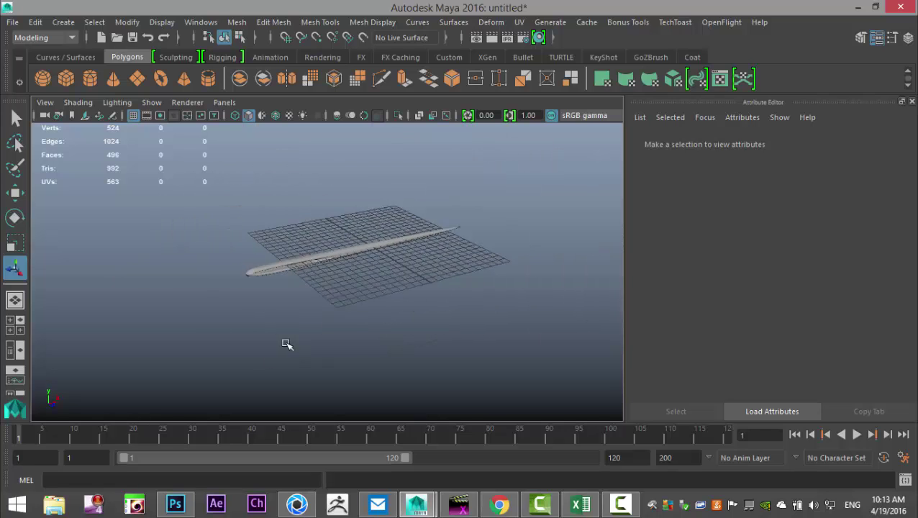
middle_click_drag(287, 345, 248, 354, "alt")
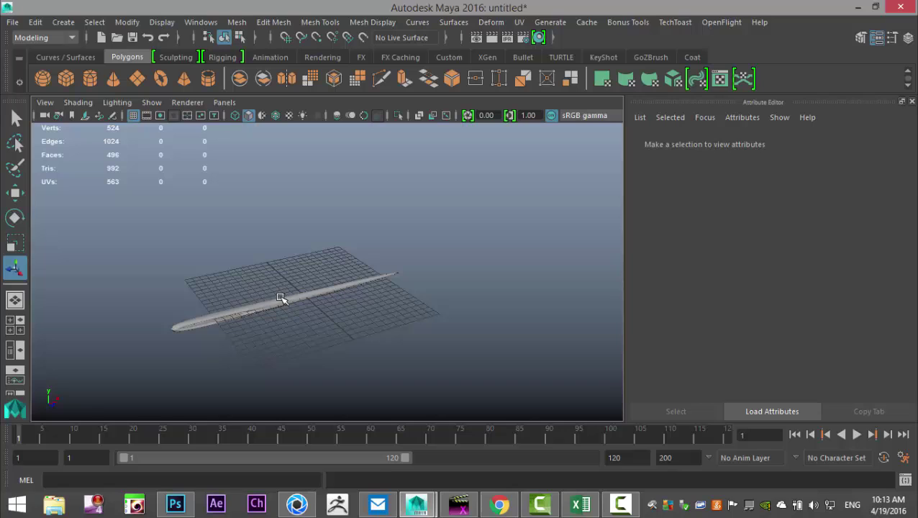
left_click(281, 299)
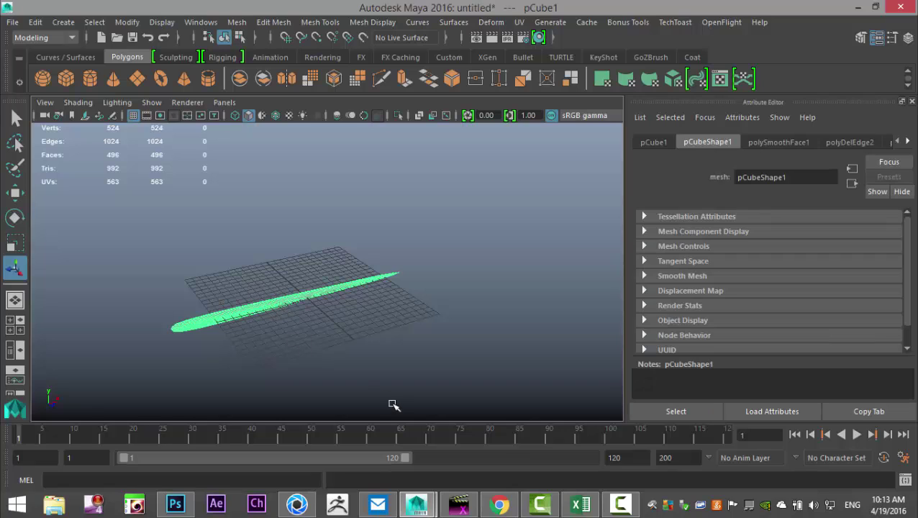
key("r")
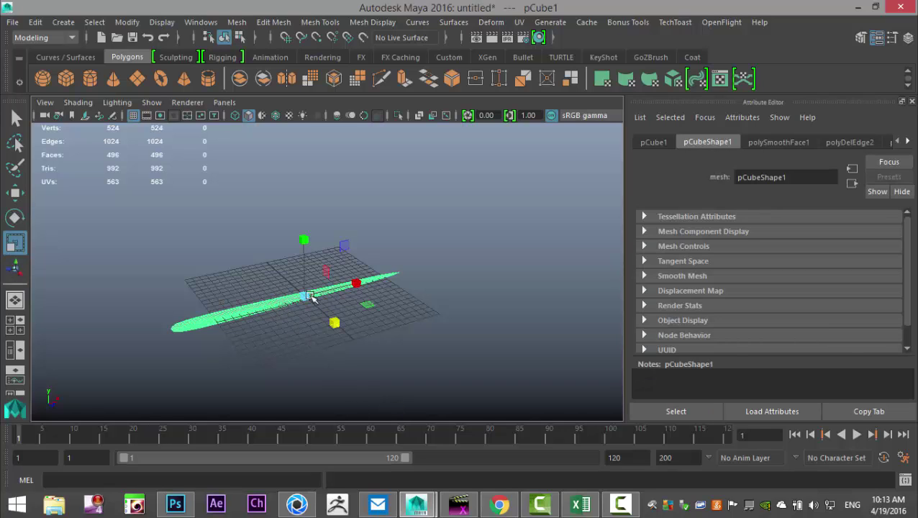
left_click_drag(309, 297, 191, 303)
key("f")
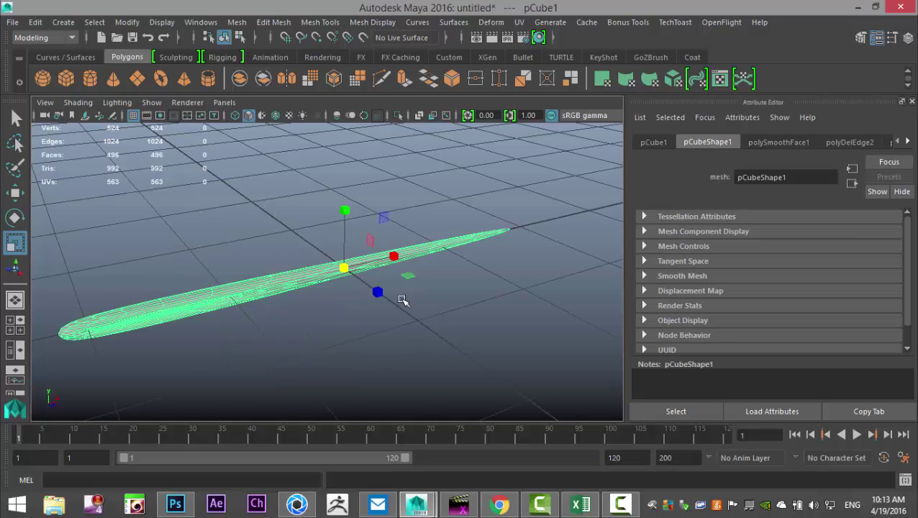
- Move the needle along X toward the upper right
key("w")
scroll(403, 300, "down", 5)
left_click_drag(390, 258, 493, 218)
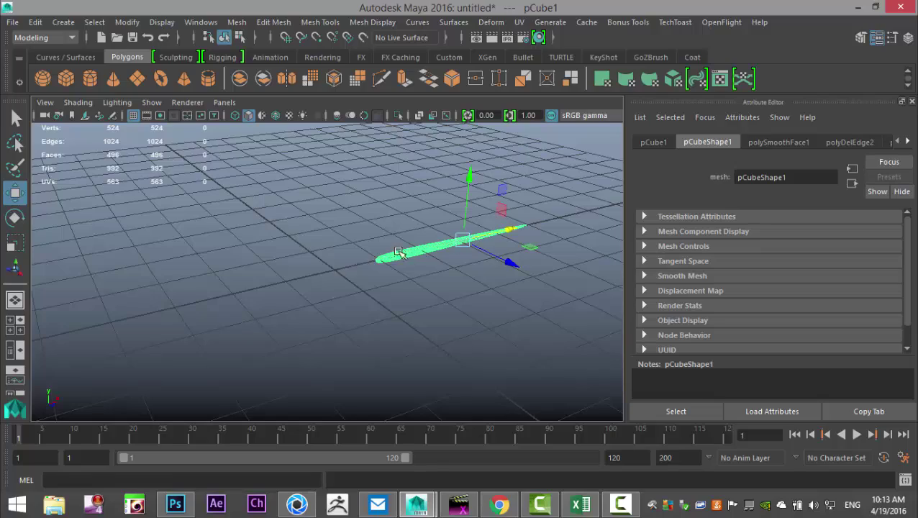
left_click_drag(399, 252, 431, 317, "alt")
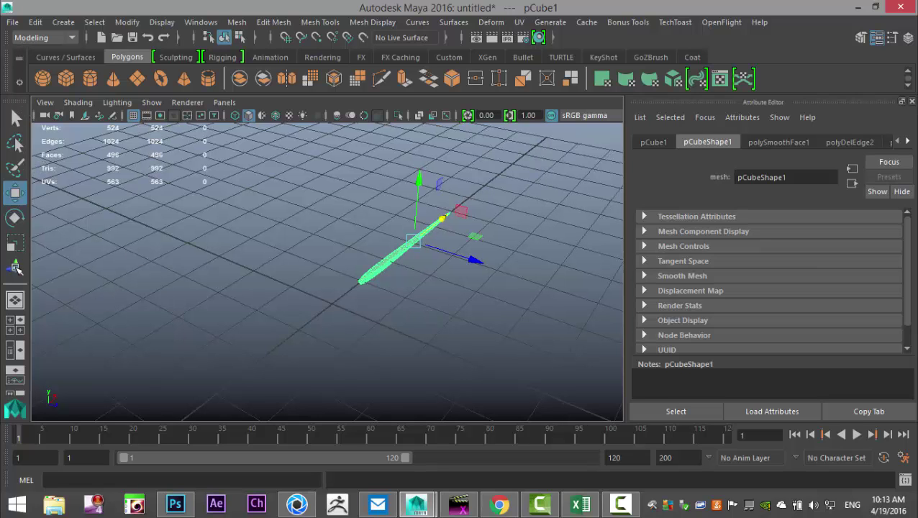
- Switch to the four-view layout and maximise the Top view
left_click(16, 331)
key("space")
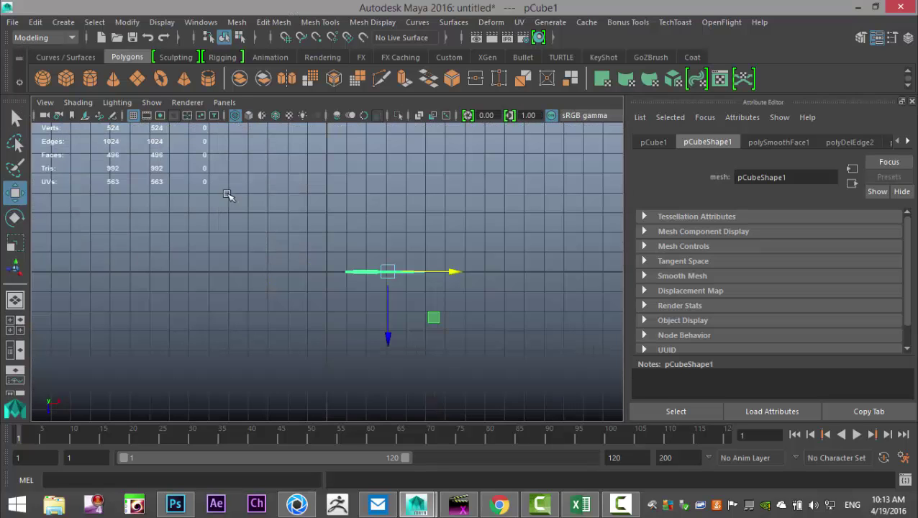
left_click(62, 22)
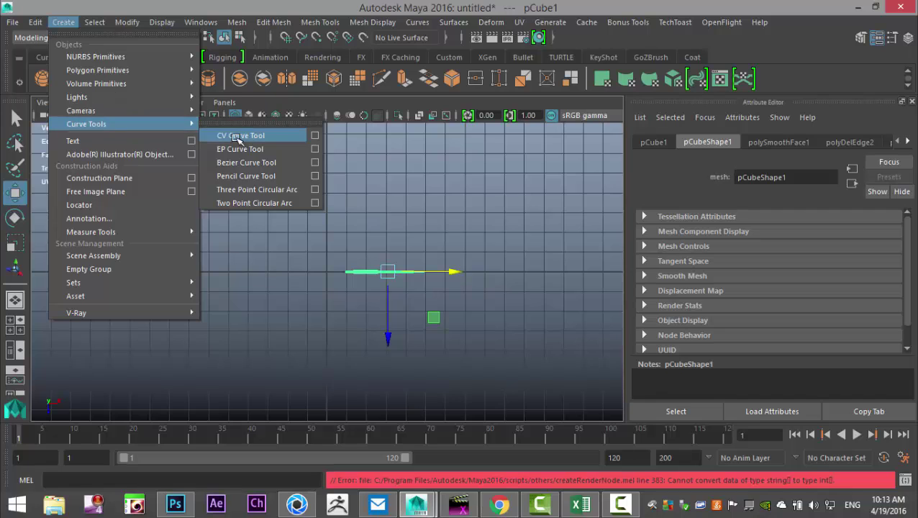
- Start a CV curve in the top view, with the needle shown smooth shaded
left_click(234, 135)
scroll(348, 376, "up", 5)
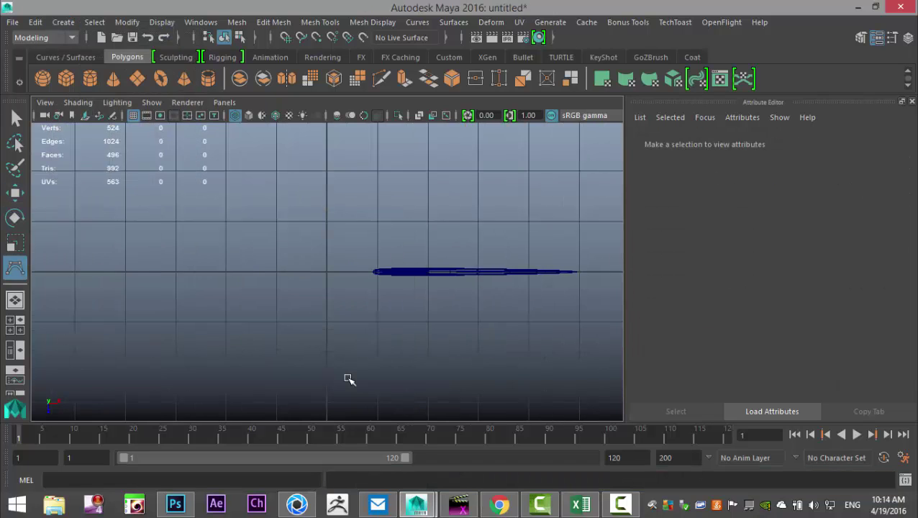
middle_click_drag(368, 333, 323, 311, "alt")
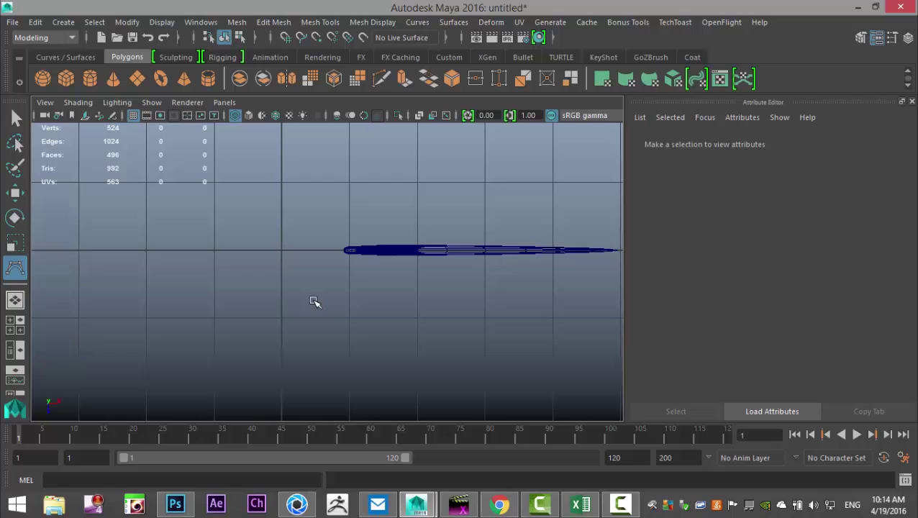
key("5")
scroll(350, 305, "up", 3)
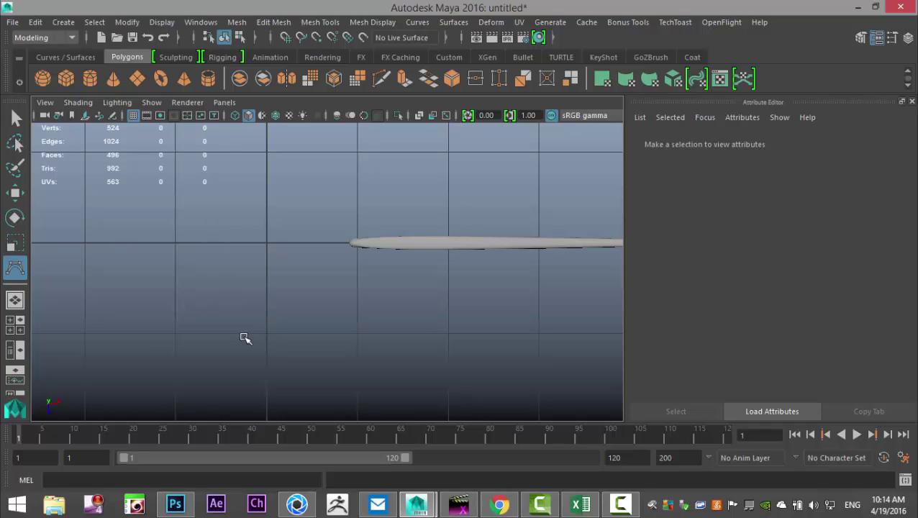
scroll(283, 308, "down", 5)
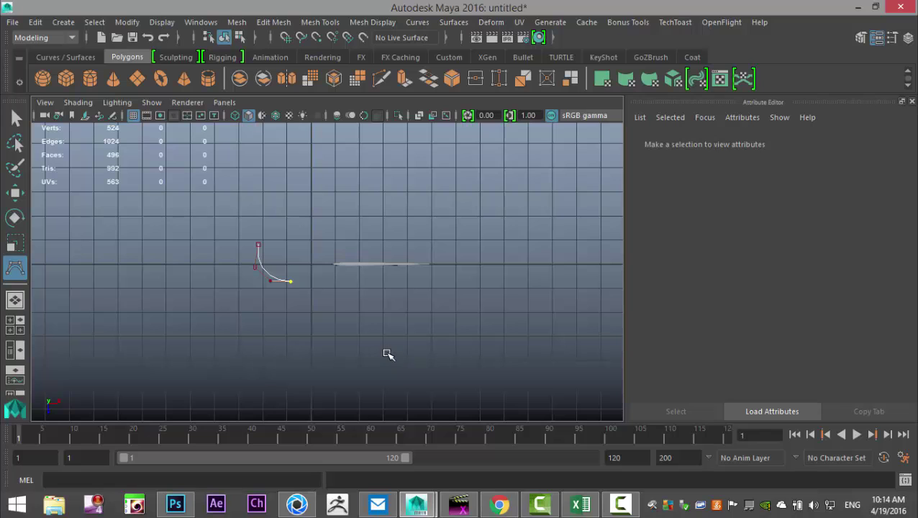
scroll(388, 354, "up", 5)
key("Return")
scroll(383, 342, "down", 5)
scroll(327, 332, "up", 3)
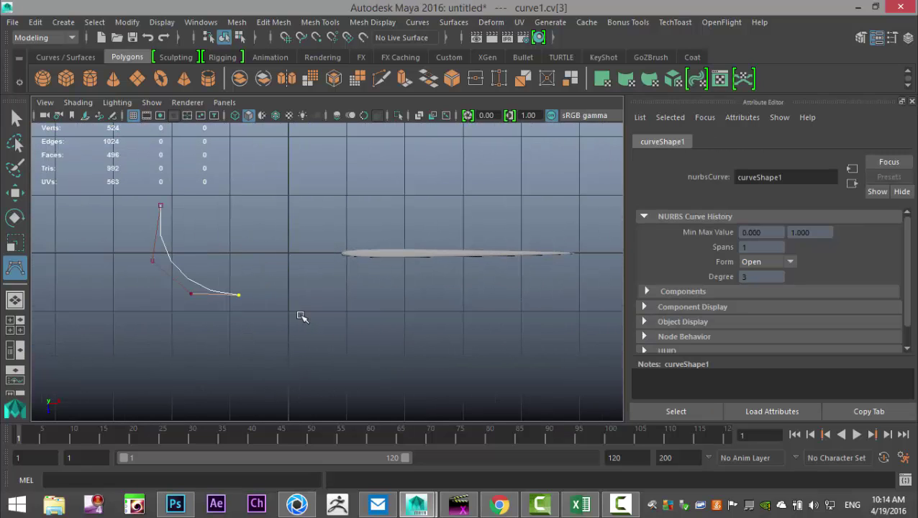
- Extend the curve upward over the top and back down below the needle
left_click(266, 289)
left_click_drag(270, 274, 260, 227)
left_click(273, 193)
left_click(301, 190)
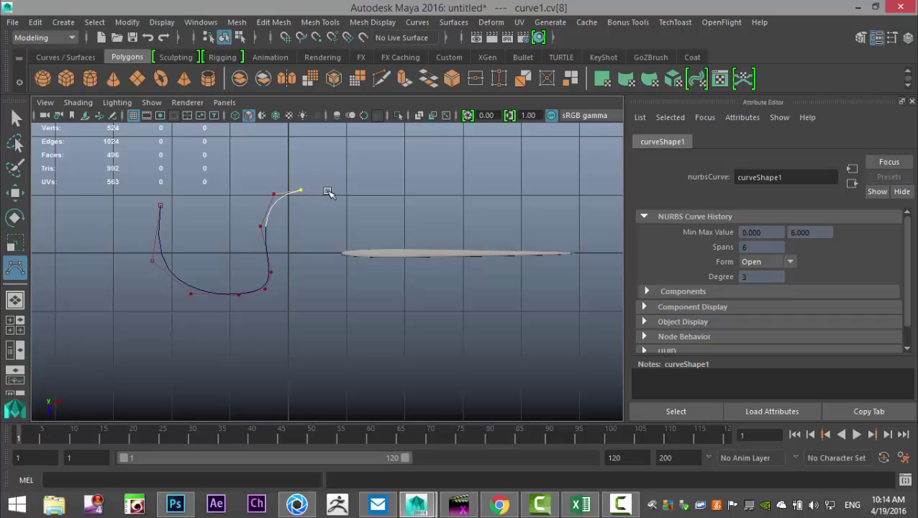
left_click(332, 193)
left_click(347, 216)
left_click(362, 240)
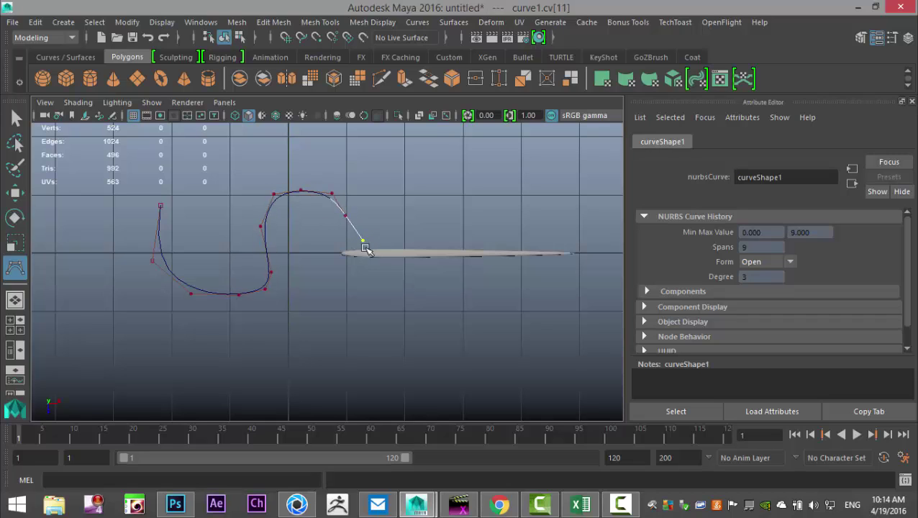
left_click_drag(365, 254, 367, 283)
- Continue the curve down and right, then curl it back up and left
left_click(382, 331)
left_click(410, 369)
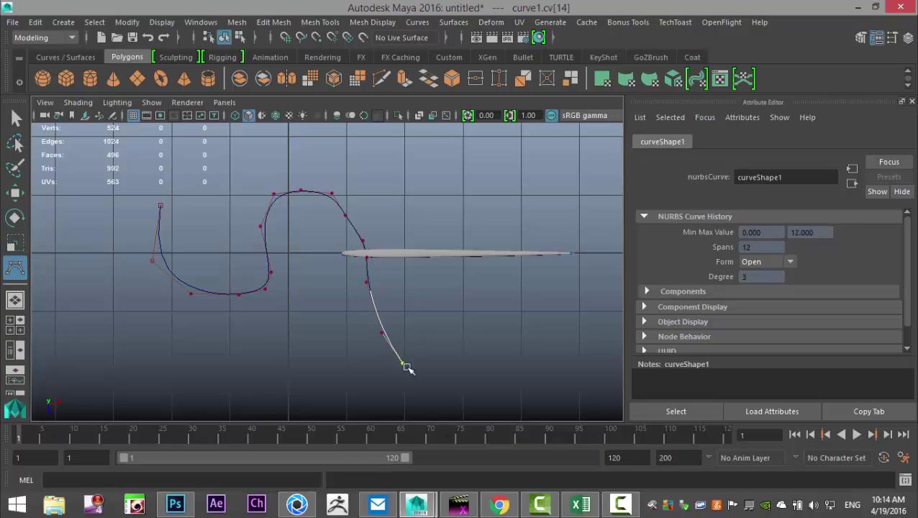
left_click(446, 380)
left_click(492, 394)
left_click(515, 387)
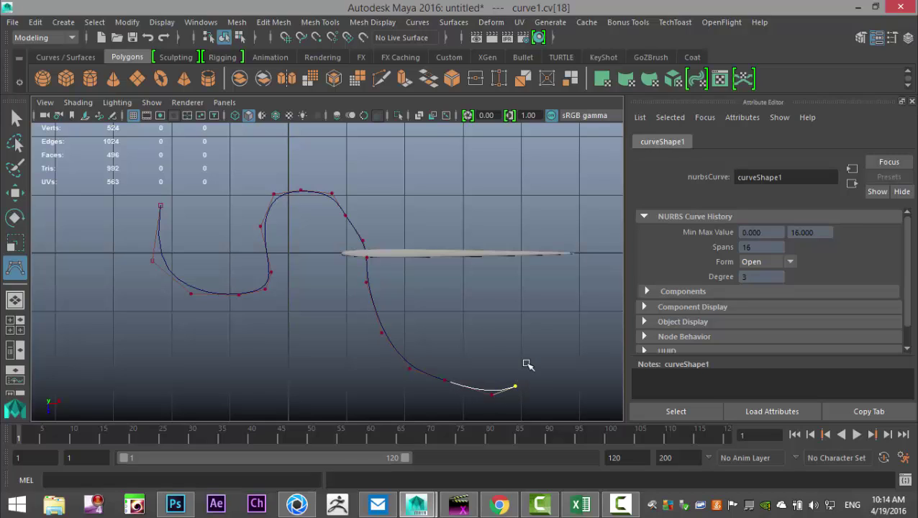
left_click(534, 343)
left_click(530, 321)
left_click(503, 301)
left_click(455, 296)
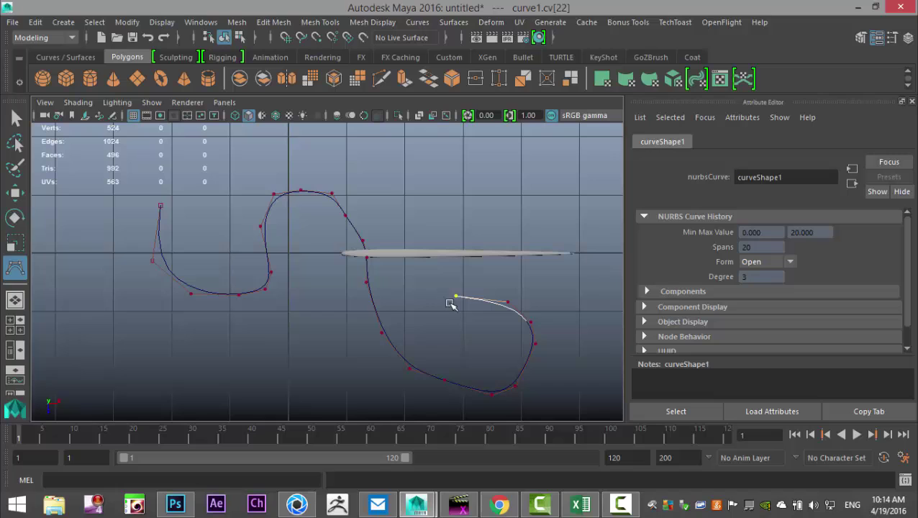
- Finish curve1, enter Control Vertex mode, and select CVs on the left bend, top and bottom-right
key("w")
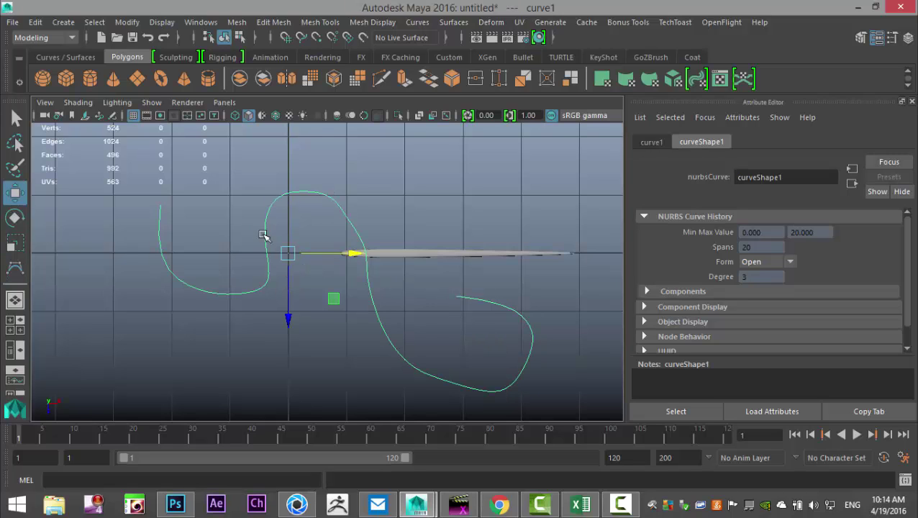
right_click_drag(263, 247, 181, 167)
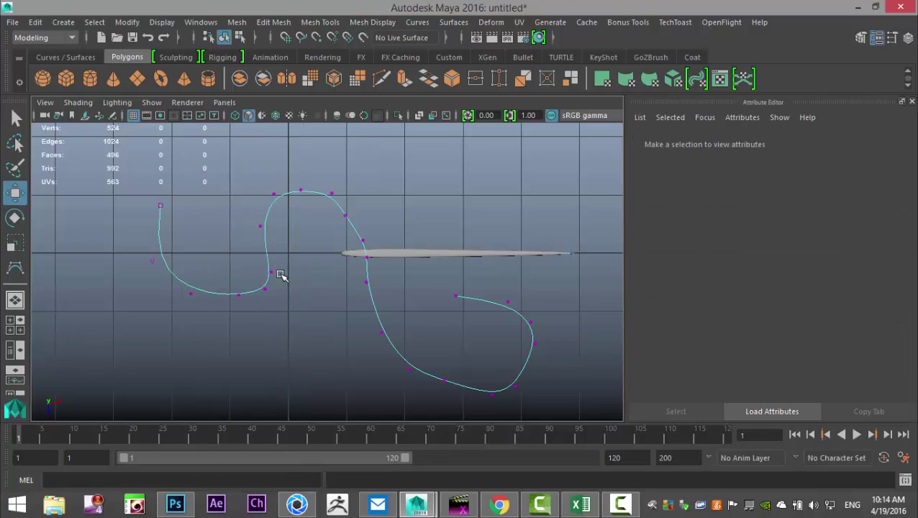
mouse_move(259, 268)
left_mouse_down()
mouse_move(280, 302)
mouse_move(256, 282)
mouse_move(257, 265)
left_mouse_up()
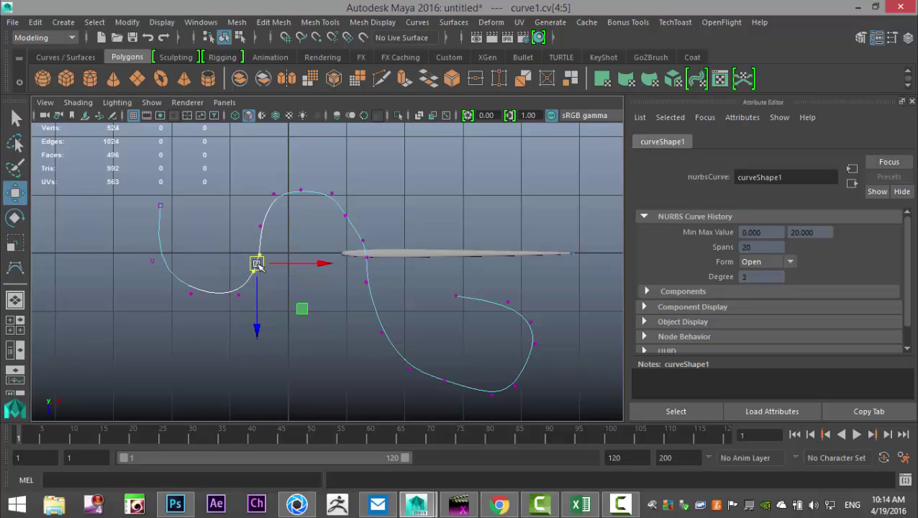
left_click(300, 189)
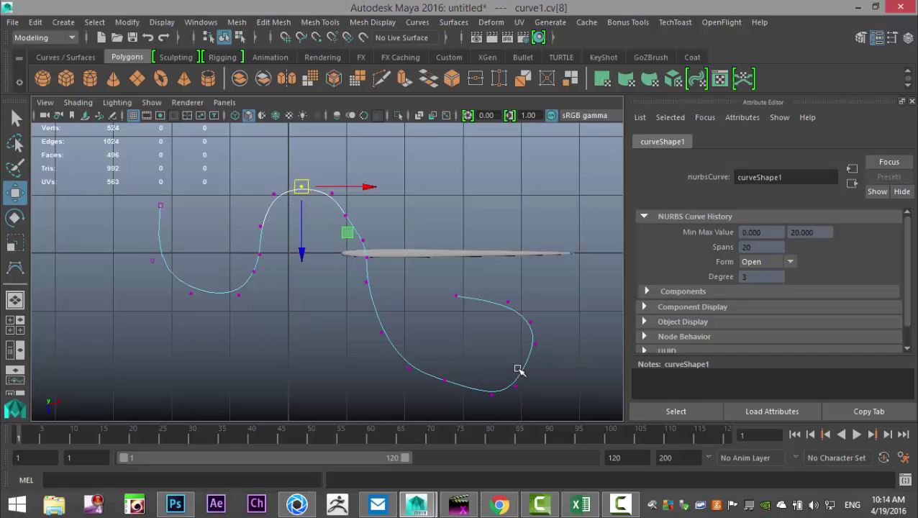
left_click_drag(514, 364, 532, 399)
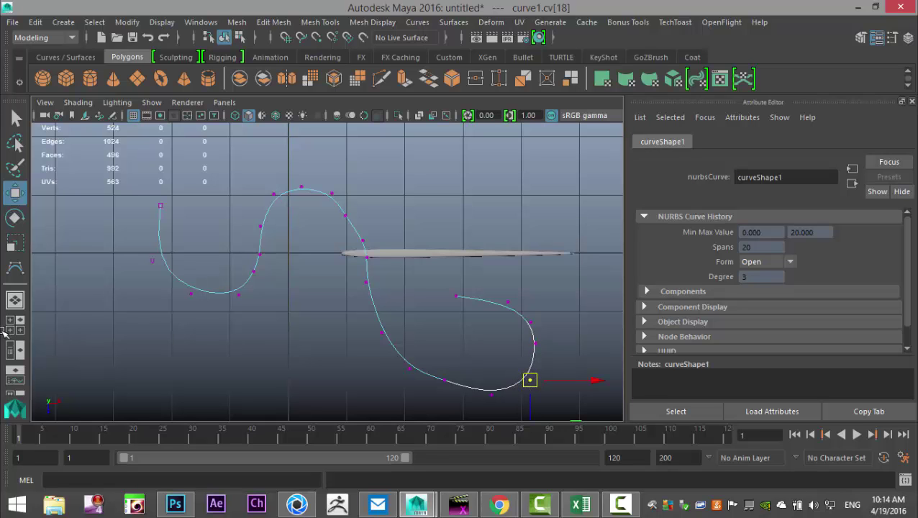
left_click(10, 320)
key("space")
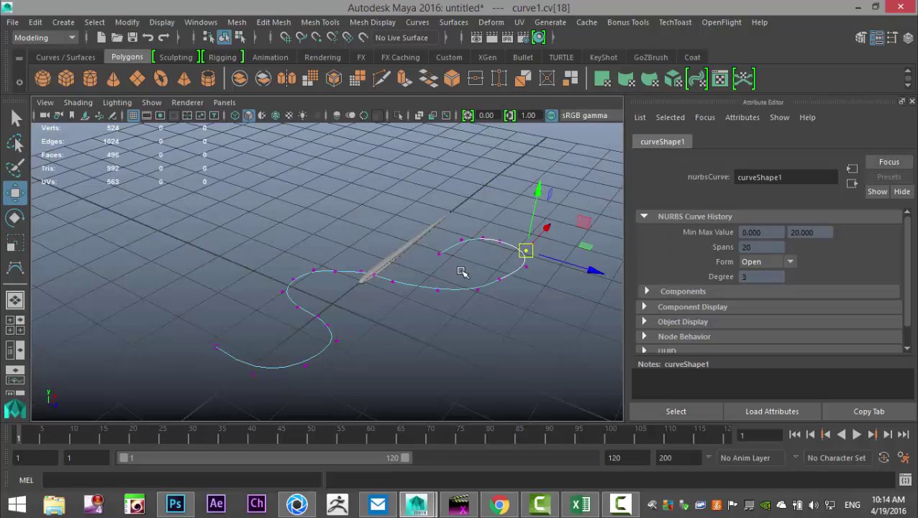
scroll(413, 295, "up", 5)
left_click_drag(399, 317, 422, 382, "alt")
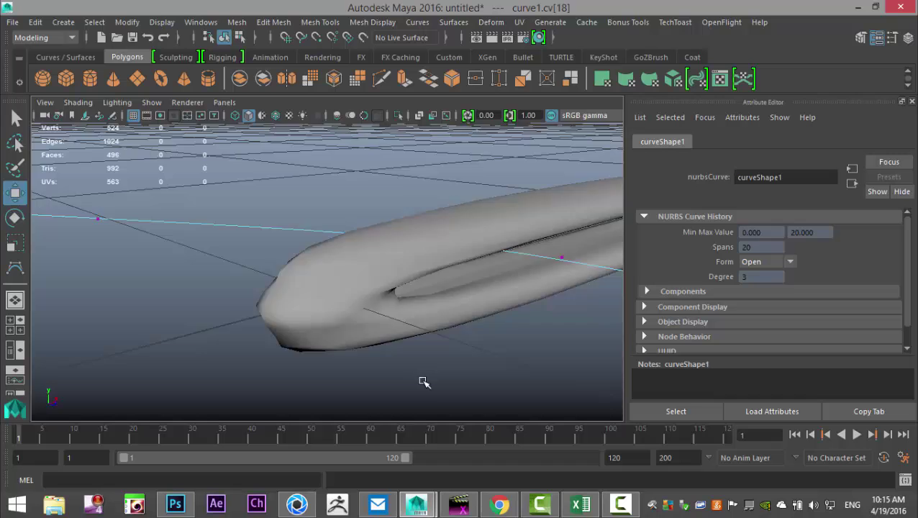
left_click_drag(424, 382, 471, 381, "alt")
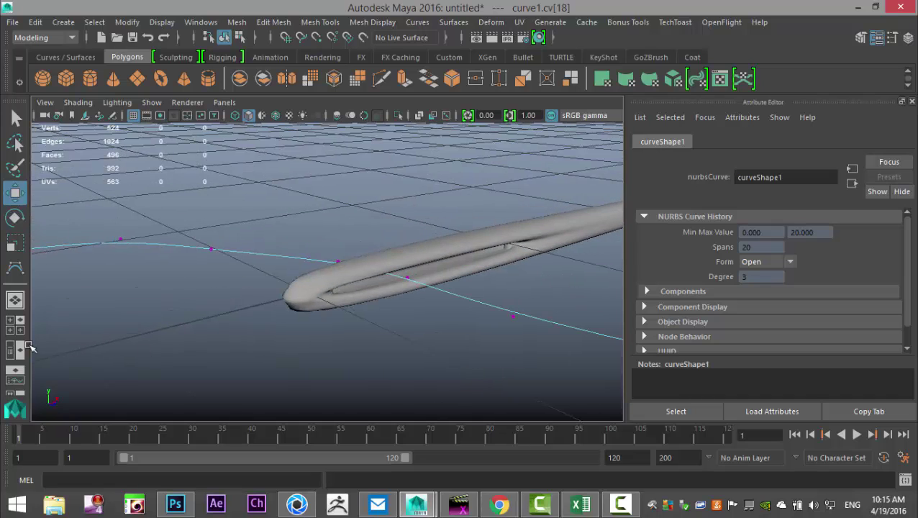
left_click(15, 324)
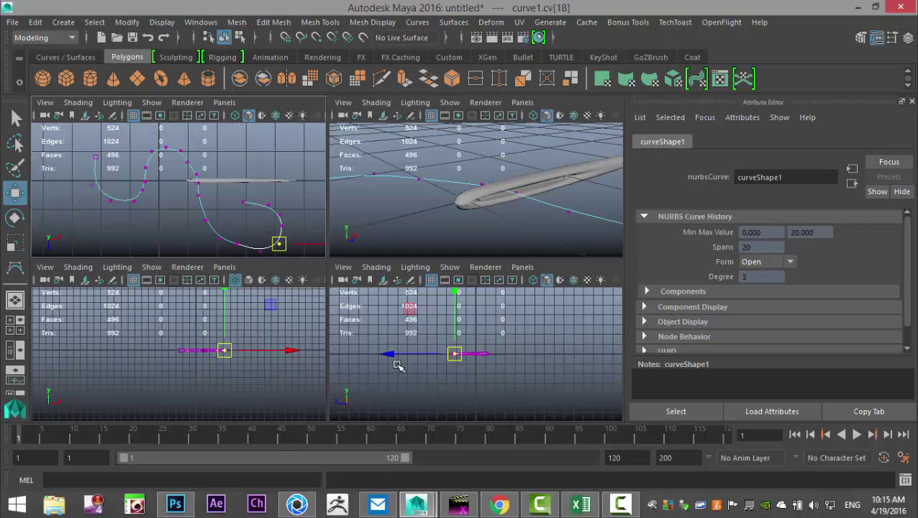
key("space")
key("a")
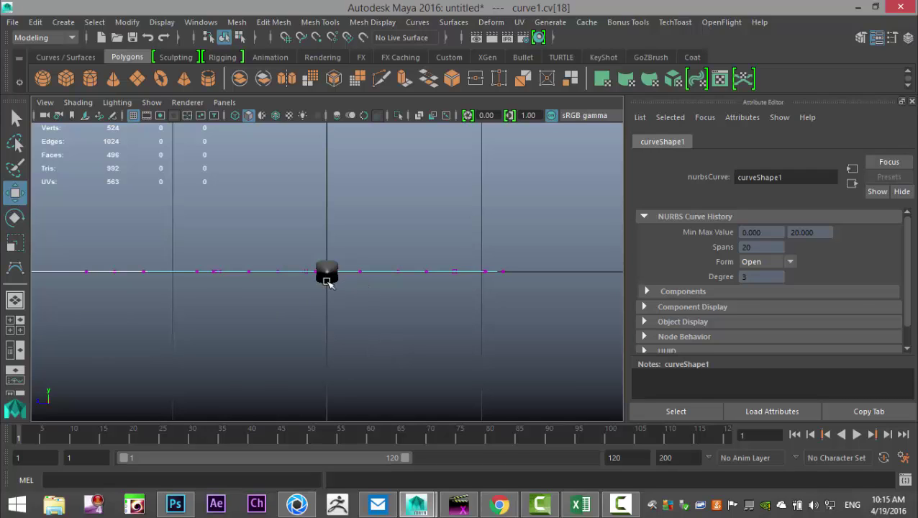
- Select pCube1, the needle, and raise it slightly along Y
left_click(327, 280)
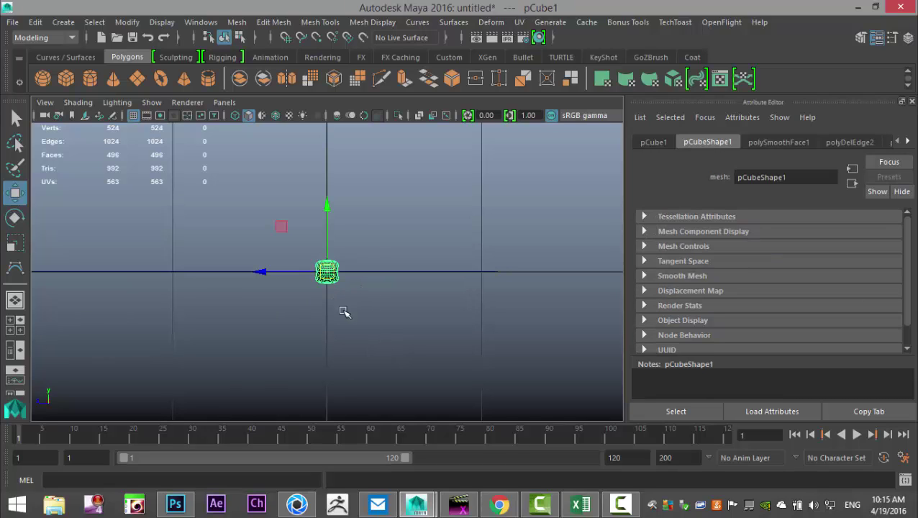
left_click(333, 202)
left_click(336, 271)
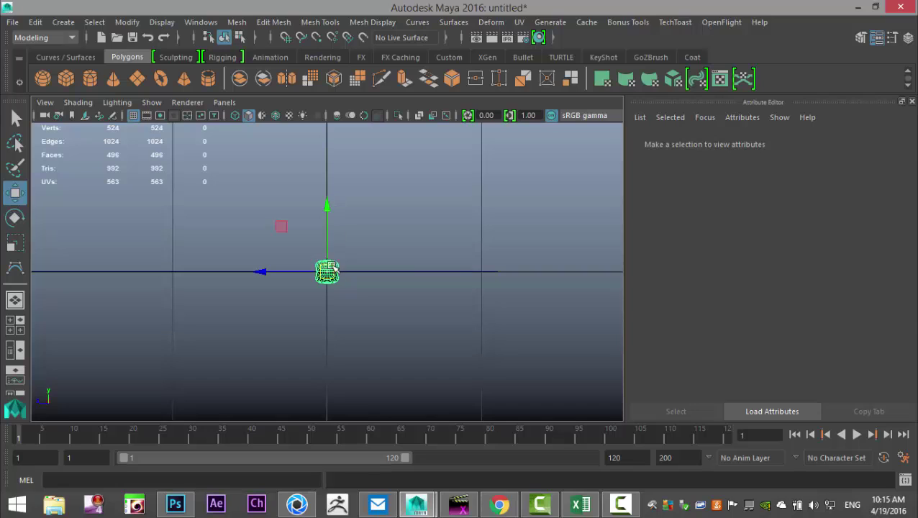
left_click_drag(329, 205, 333, 194)
- In the maximised front view, tilt the needle a few degrees and nudge it up
left_click(16, 321)
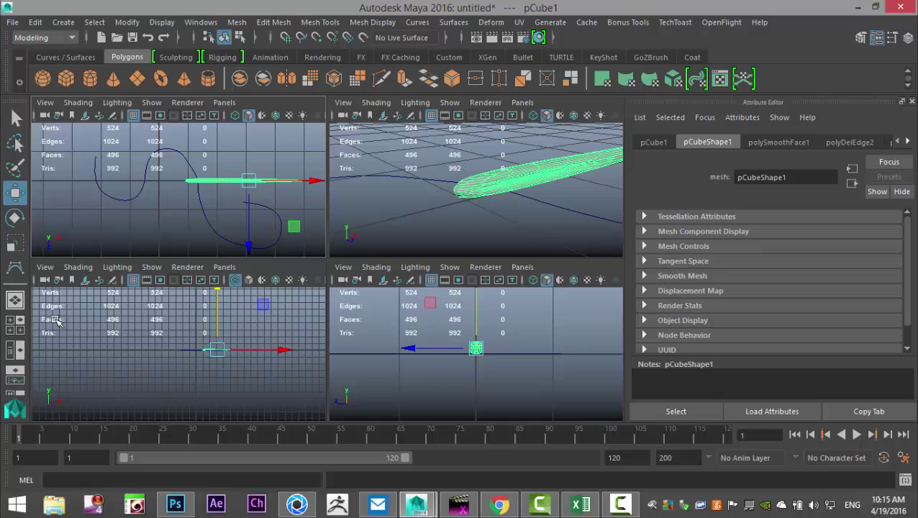
key("space")
scroll(225, 343, "up", 3)
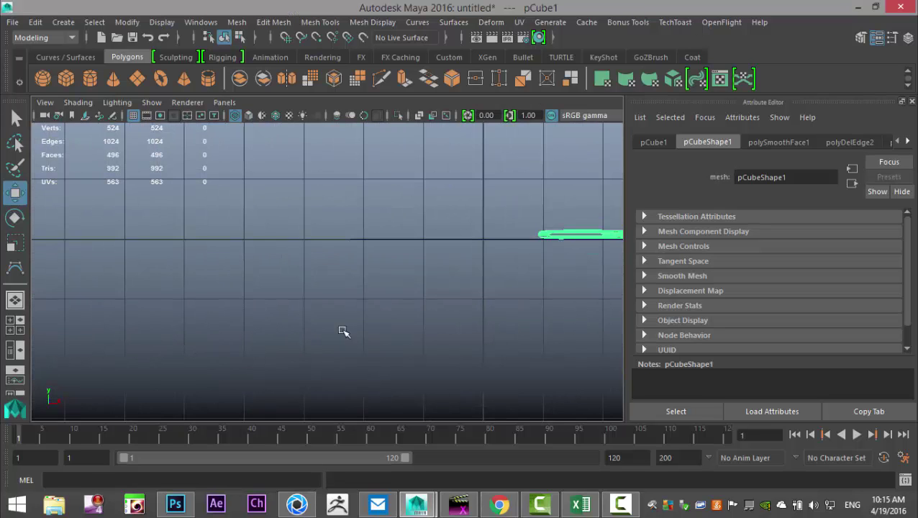
middle_click_drag(414, 302, 205, 307, "alt")
right_click_drag(205, 307, 317, 318, "alt")
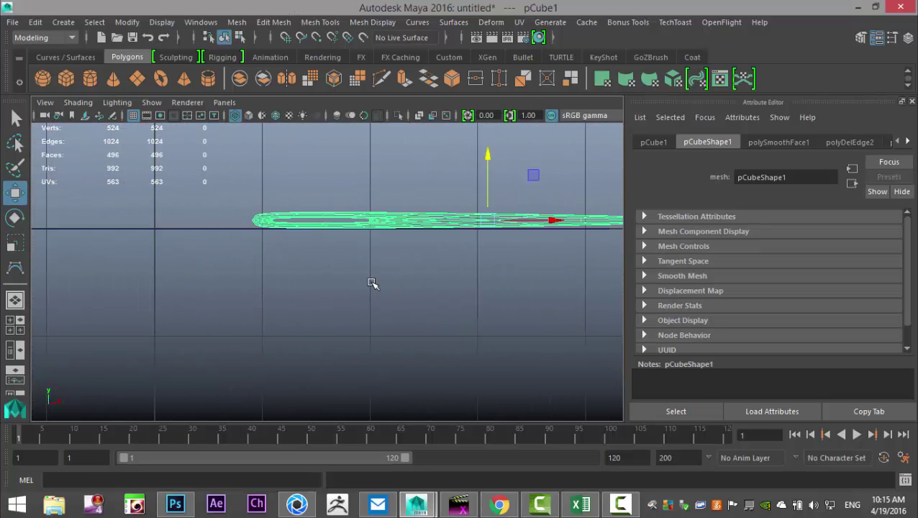
middle_click_drag(371, 283, 330, 323, "alt")
scroll(338, 329, "up", 2)
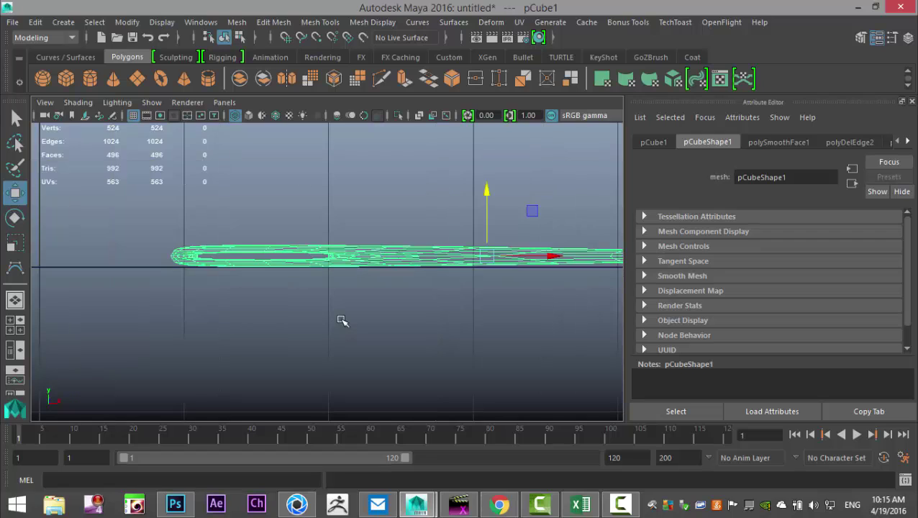
key("e")
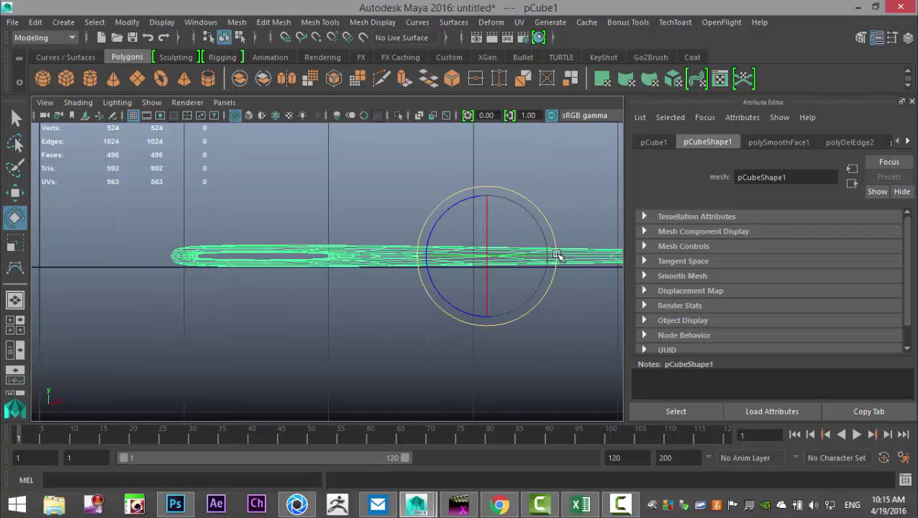
left_click_drag(558, 256, 560, 257)
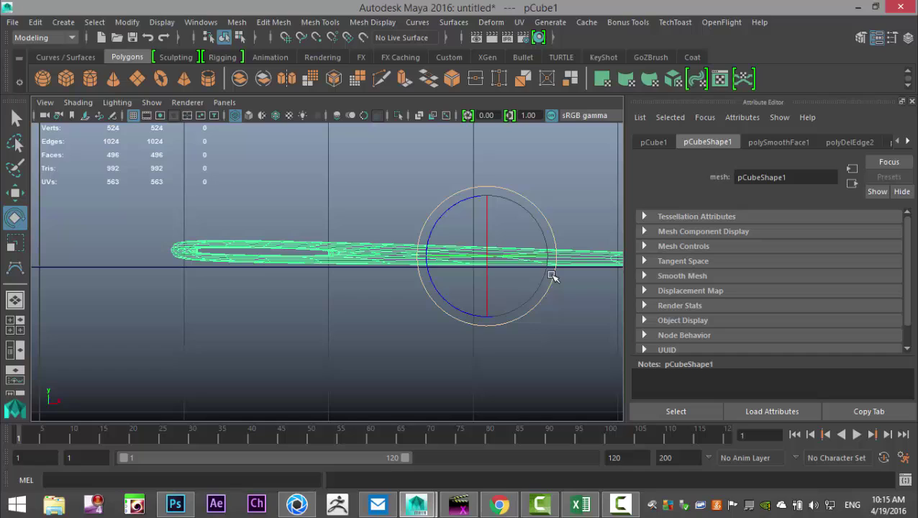
key("w")
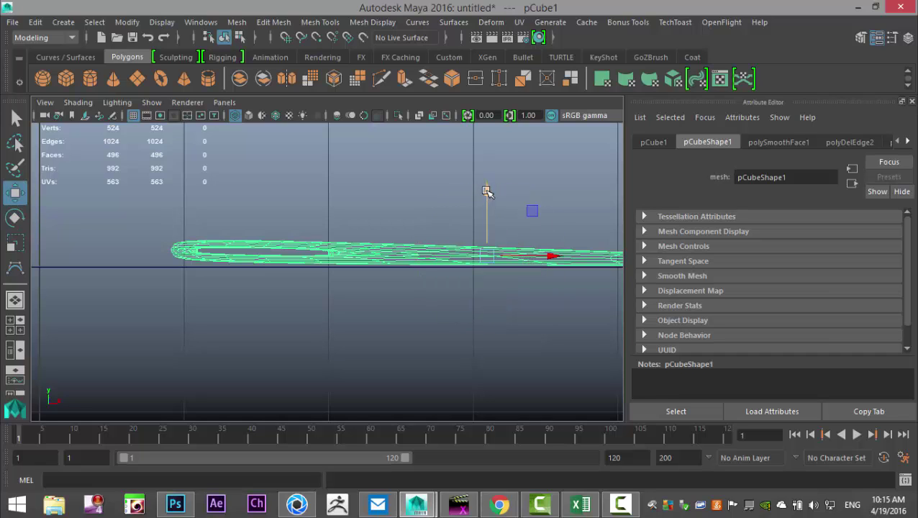
left_click_drag(486, 191, 487, 193)
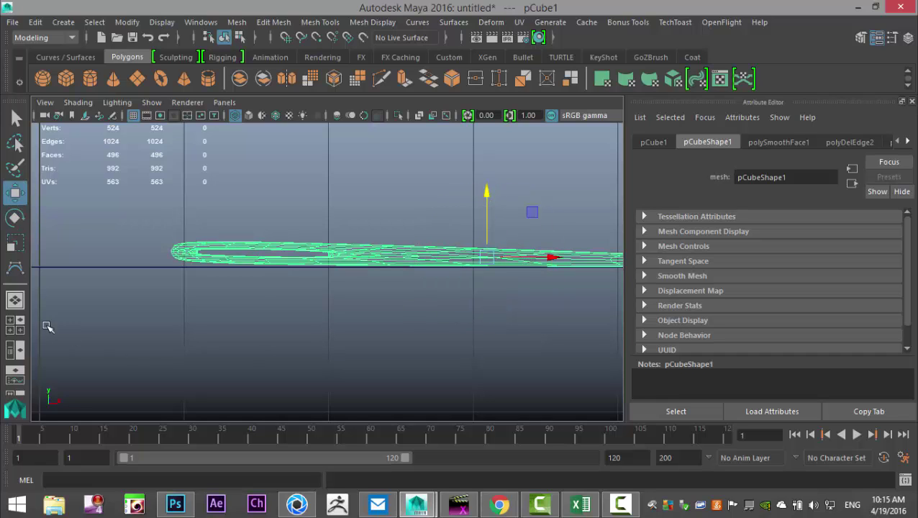
- Return to a low side perspective view and select the thread curve
left_click(16, 323)
key("space")
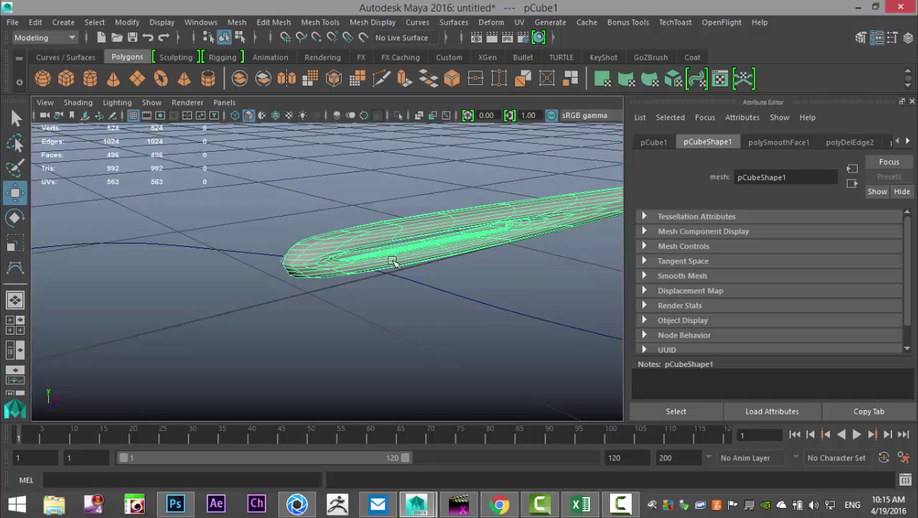
left_click_drag(370, 288, 451, 270, "alt")
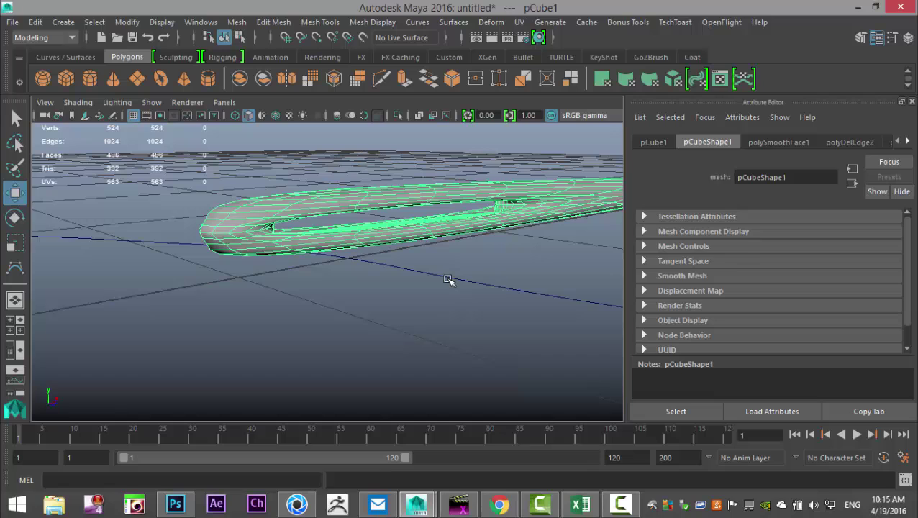
left_click(446, 279)
- In Control Vertex mode, raise two CVs near the needle and lower the next to thread the eye
right_click_drag(446, 279, 371, 167)
left_click(370, 256)
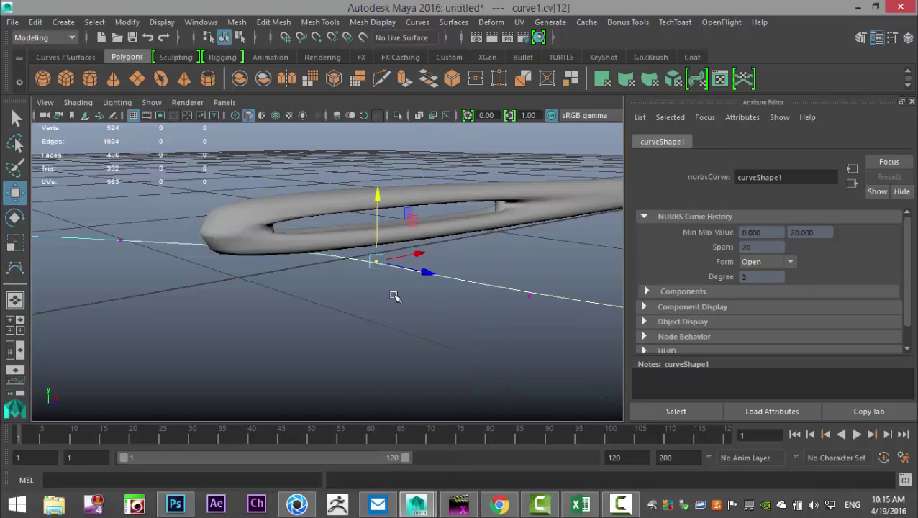
left_click_drag(379, 198, 398, 122)
left_click_drag(294, 238, 408, 298, "alt")
left_click_drag(400, 213, 401, 187)
left_click_drag(458, 306, 307, 187, "alt")
left_click(323, 200)
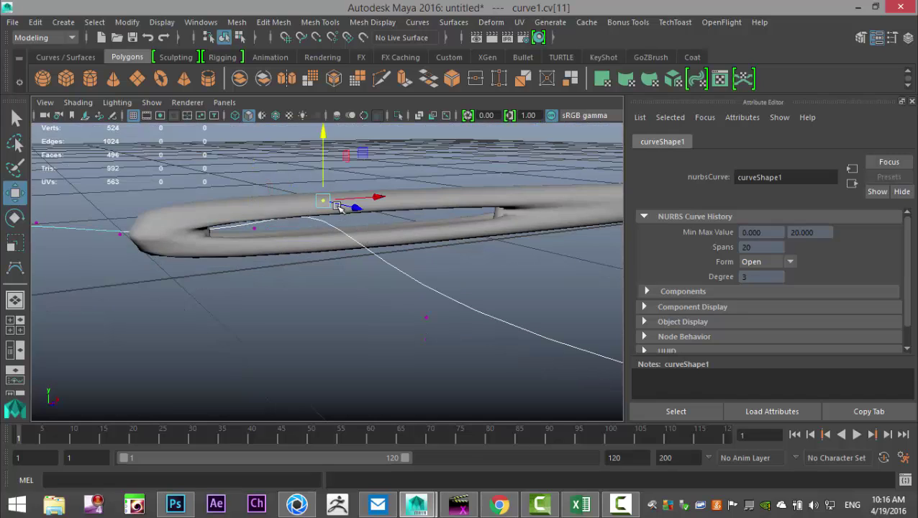
left_click_drag(327, 141, 328, 150)
left_click_drag(374, 295, 423, 330, "alt")
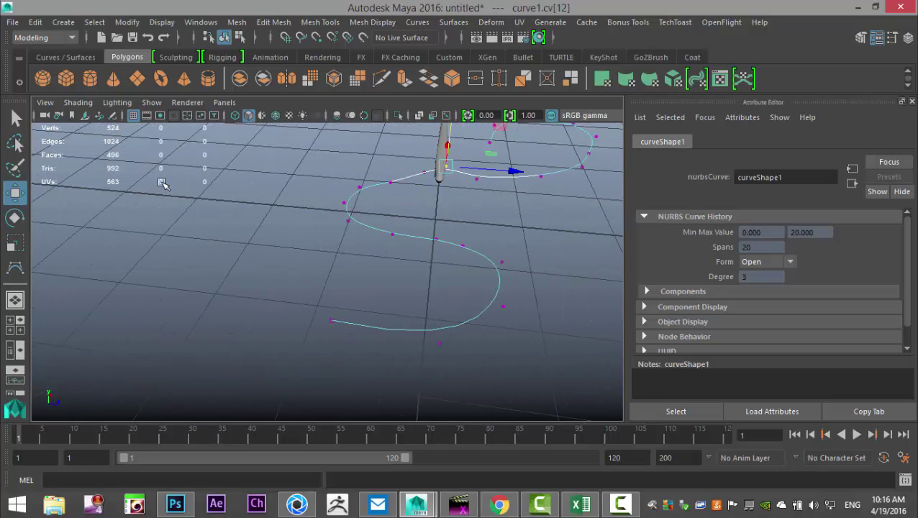
- Add a polygon cylinder, move it aside, enlarge it, and set Subdivisions Caps to 0
left_click(90, 76)
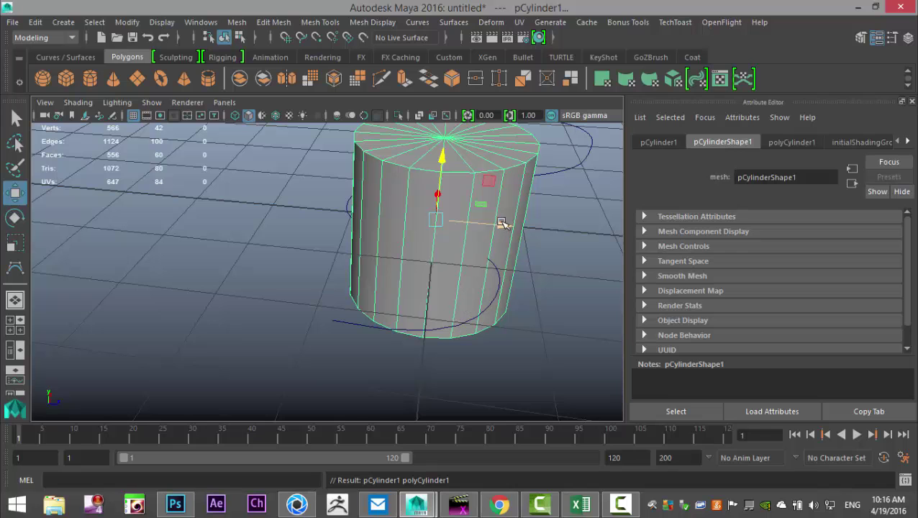
left_click_drag(501, 223, 267, 222)
key("r")
left_click_drag(231, 182, 58, 291)
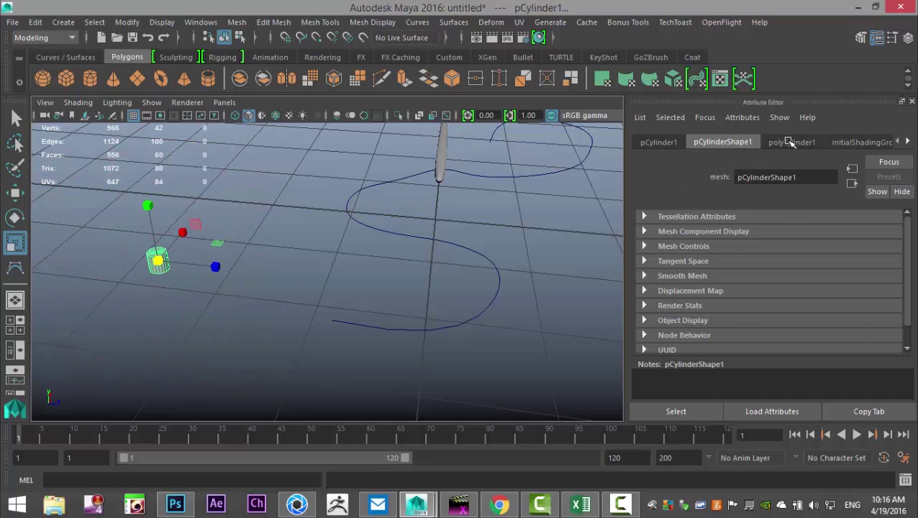
left_click(791, 142)
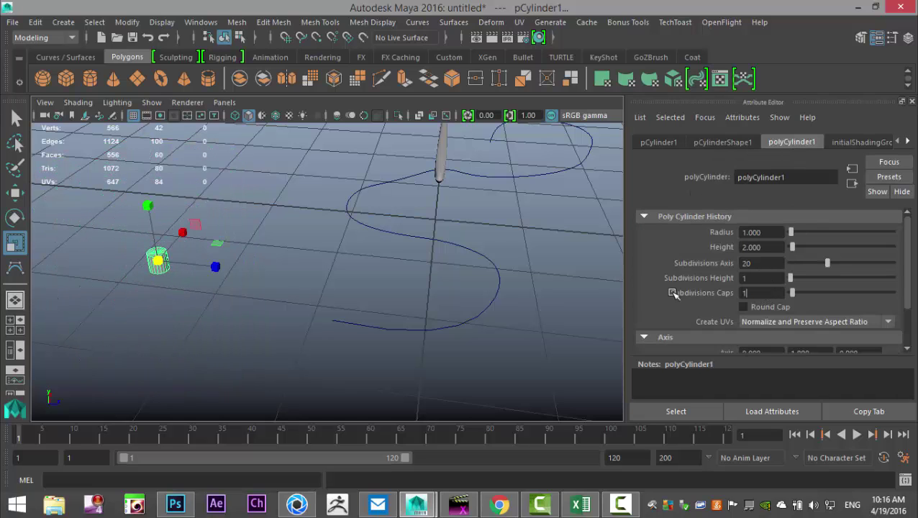
key("Return")
type("0")
key("Return")
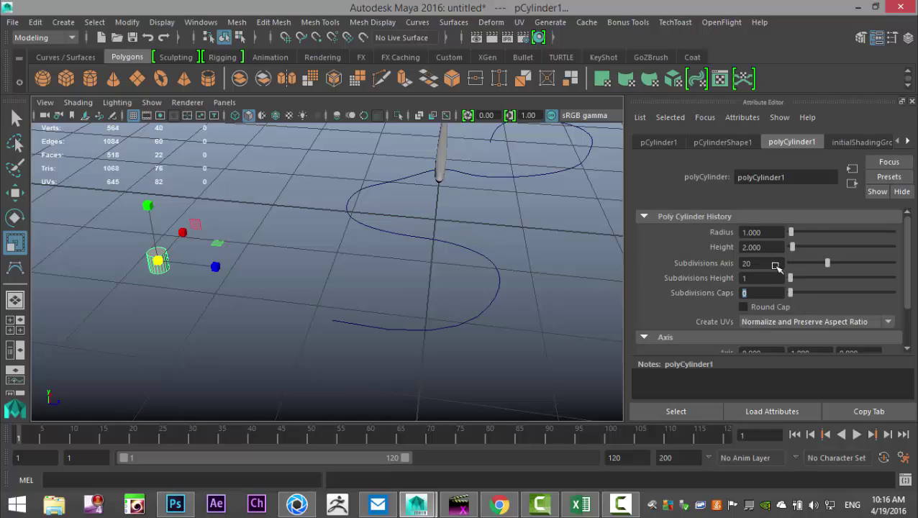
- Delete the cylinder's side faces in Face mode, then select the remaining disc in Object Mode
middle_click_drag(69, 287, 263, 321, "alt")
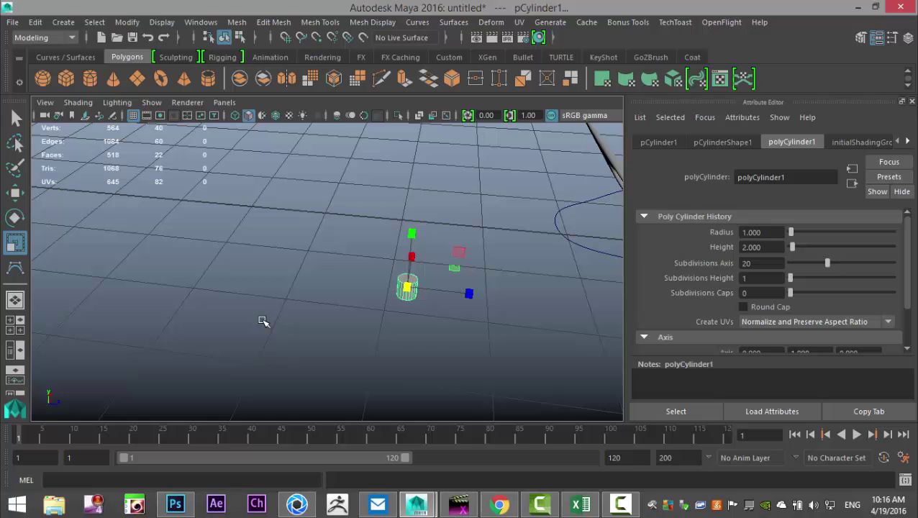
left_click_drag(373, 354, 352, 303, "alt")
right_click_drag(351, 288, 350, 166)
left_click_drag(297, 259, 464, 362)
key("Delete")
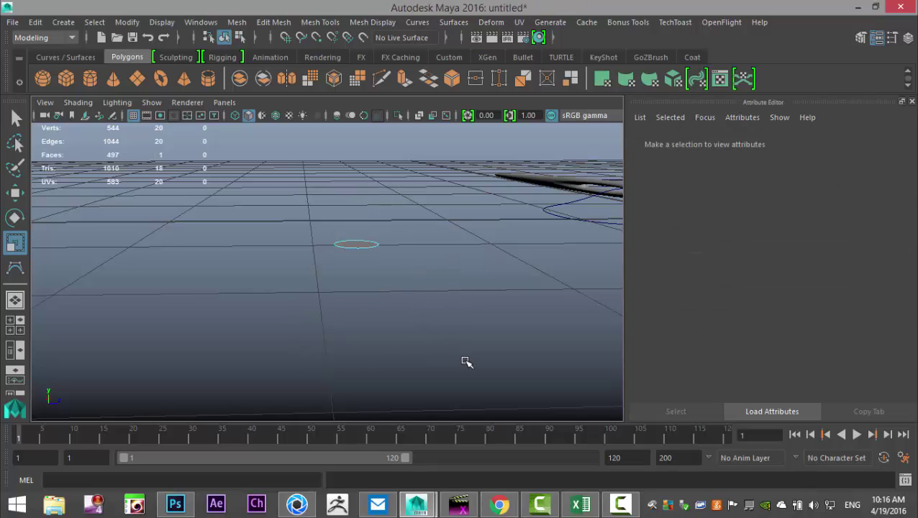
right_click_drag(365, 246, 394, 105)
left_click(368, 245)
left_click_drag(368, 245, 471, 269, "alt")
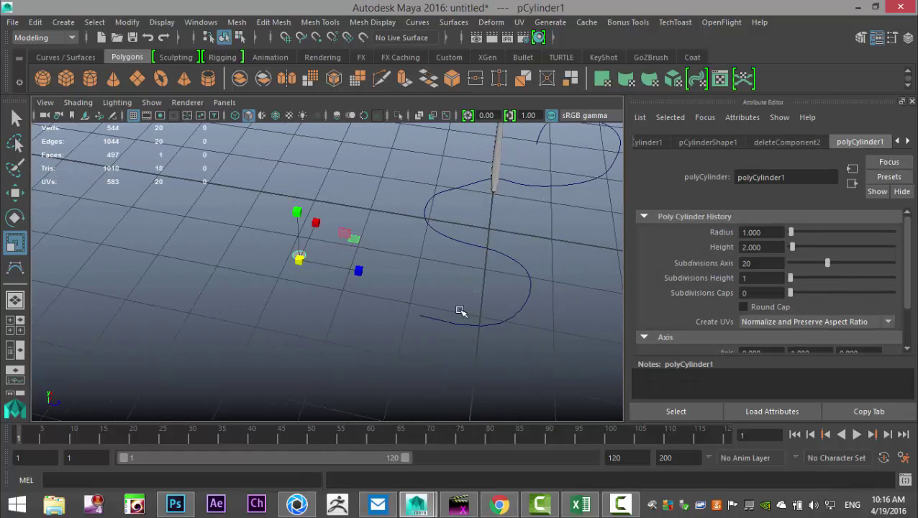
- In a maximised ortho view, move the curve's end CV down along Y and left along X
key("space")
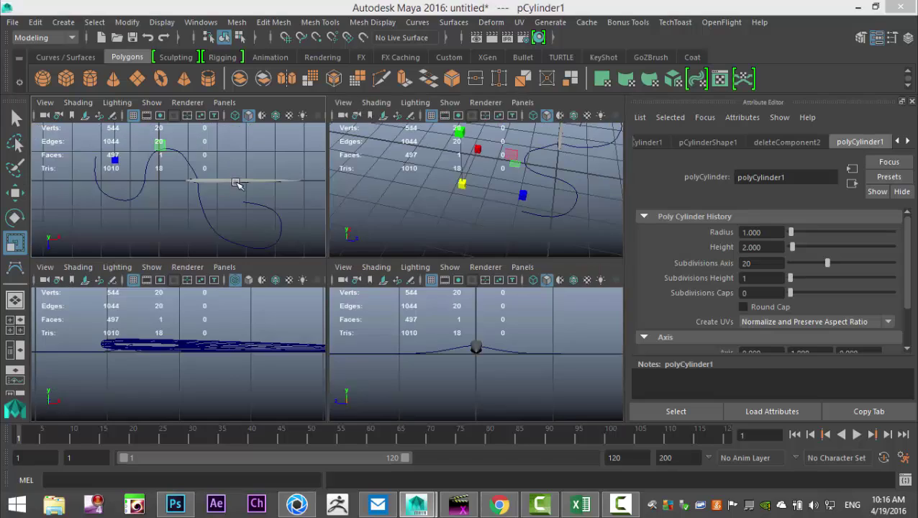
key("space")
key("w")
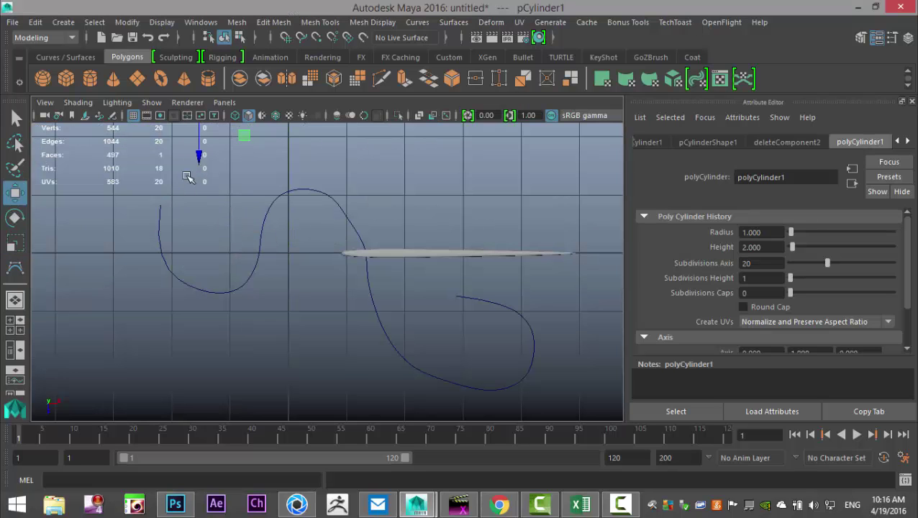
left_click_drag(201, 153, 224, 263)
left_click_drag(265, 202, 226, 231)
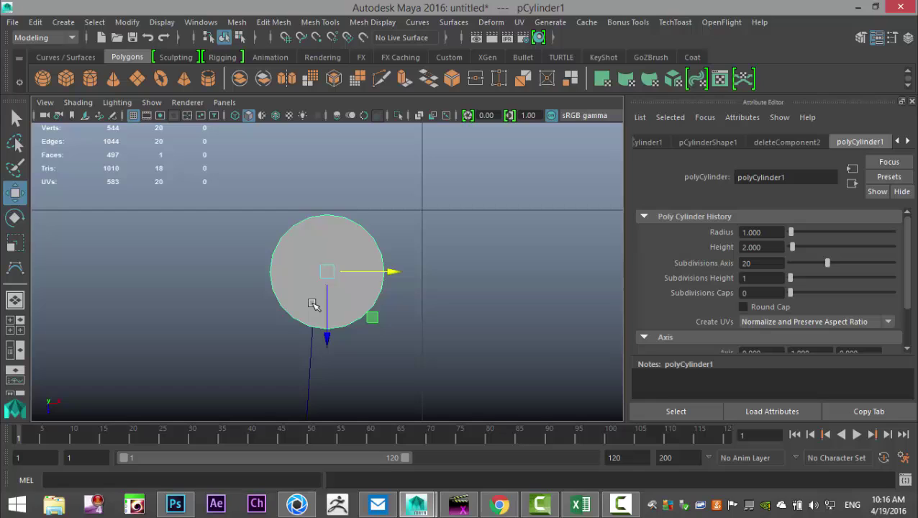
- Move the disc down-left, then rotate it upright in the wireframe perspective view
mouse_move(327, 272)
left_mouse_down()
mouse_move(317, 328)
mouse_move(317, 311)
left_mouse_up()
key("4")
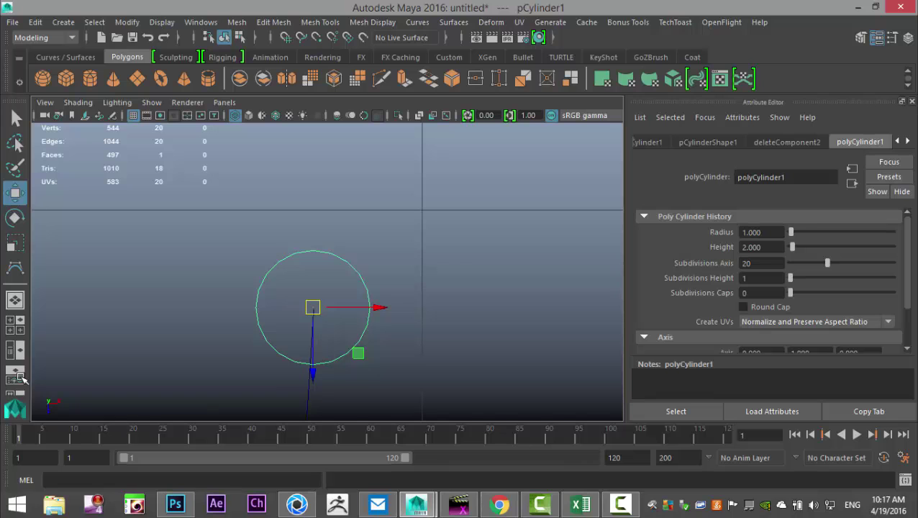
left_click(15, 324)
key("space")
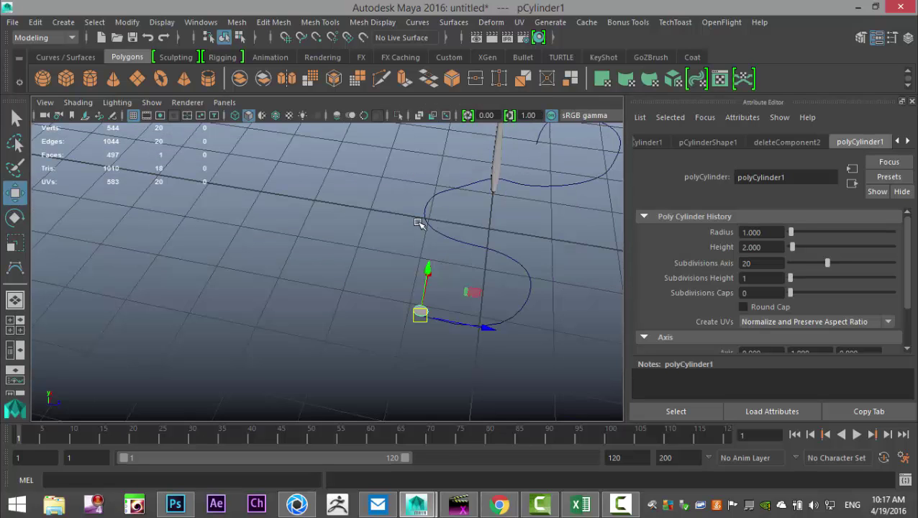
key("f")
scroll(416, 225, "down", 4)
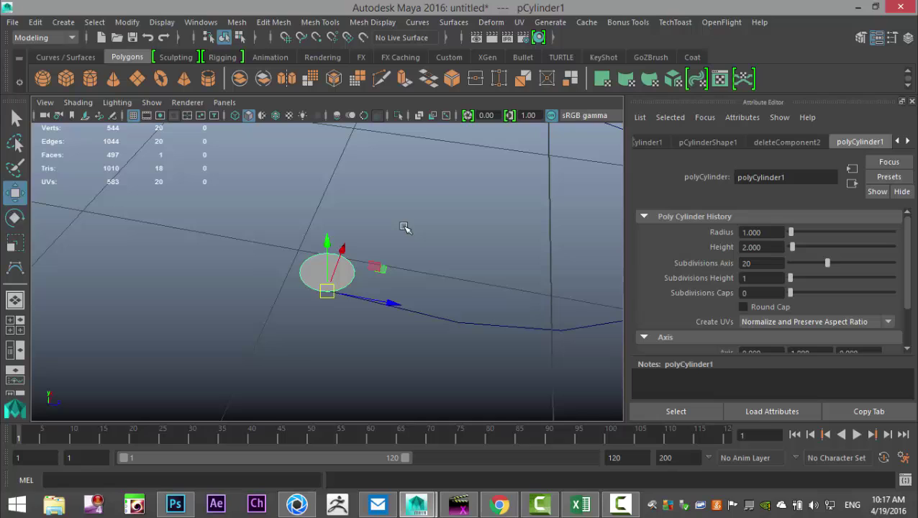
key("e")
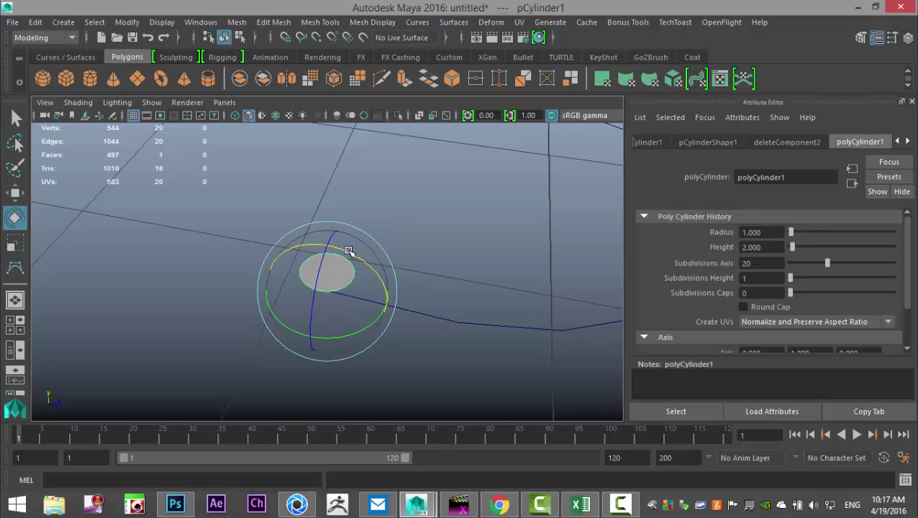
left_click_drag(348, 252, 394, 270)
- Slide the upright disc along Z toward the curve's end
key("w")
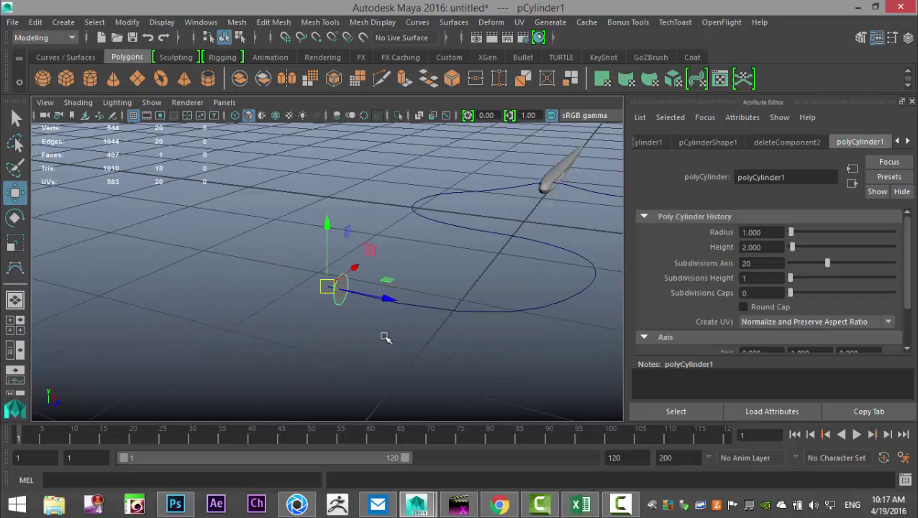
left_click_drag(387, 302, 370, 300)
scroll(379, 326, "up", 3)
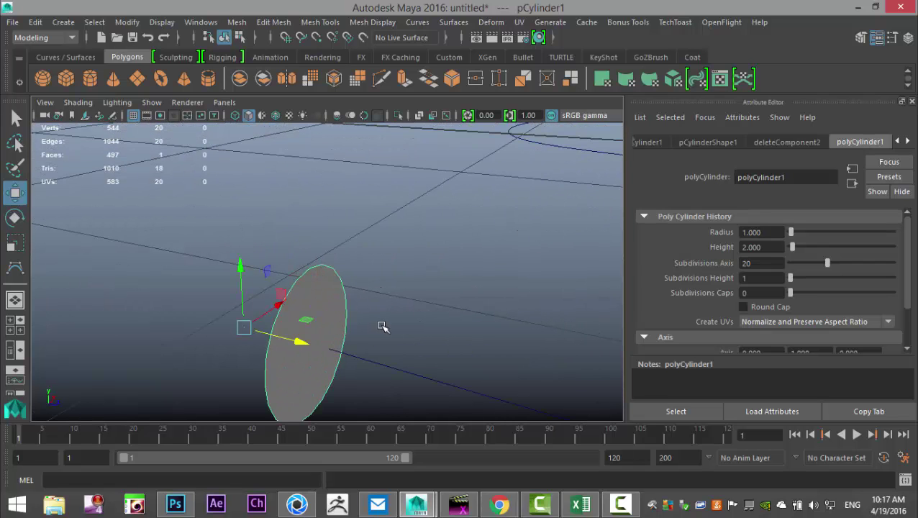
scroll(382, 326, "down", 5)
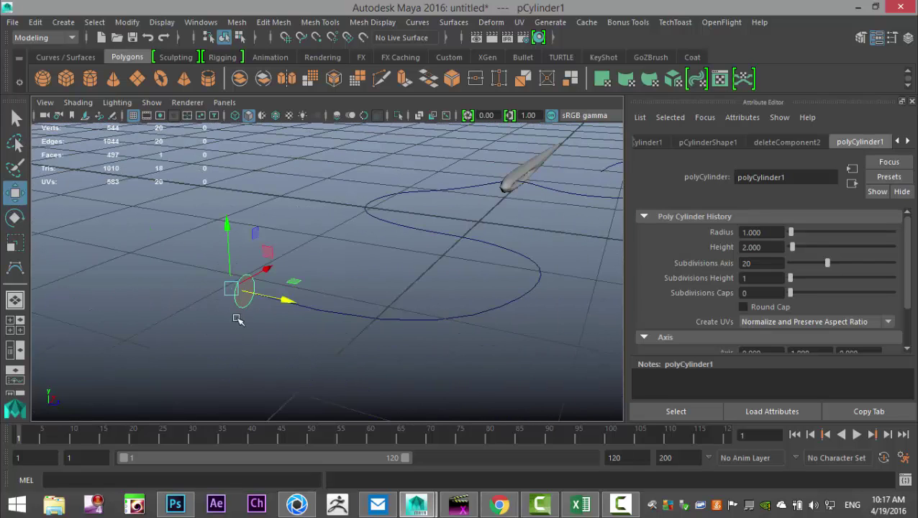
mouse_move(238, 320)
left_mouse_down("alt")
mouse_move(244, 312)
mouse_move(231, 335)
left_mouse_up("alt")
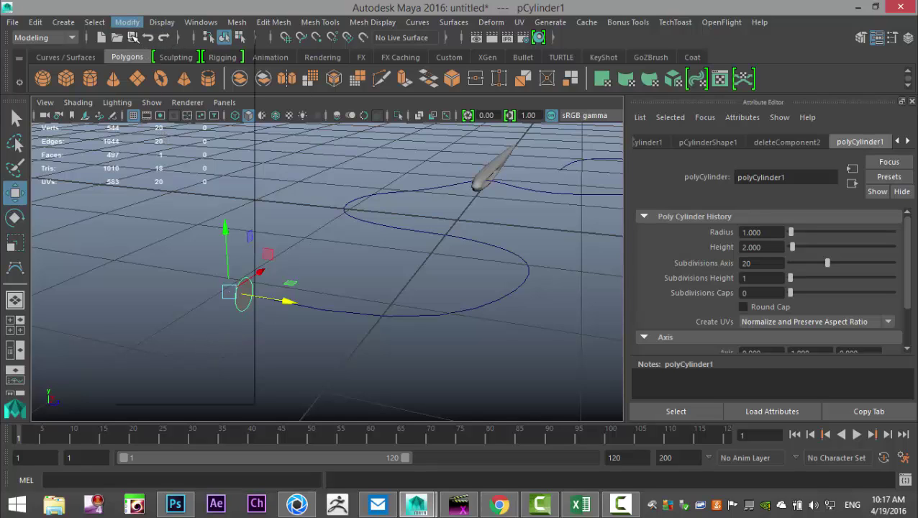
- Center the disc's pivot with Modify > Center Pivot and scale it down uniformly
left_click(127, 22)
left_click(163, 101)
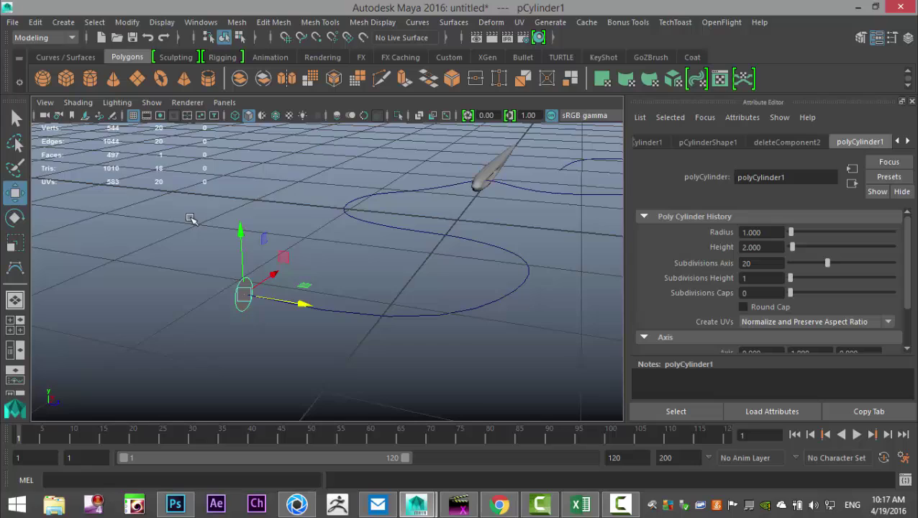
left_click_drag(233, 284, 234, 287, "alt")
key("r")
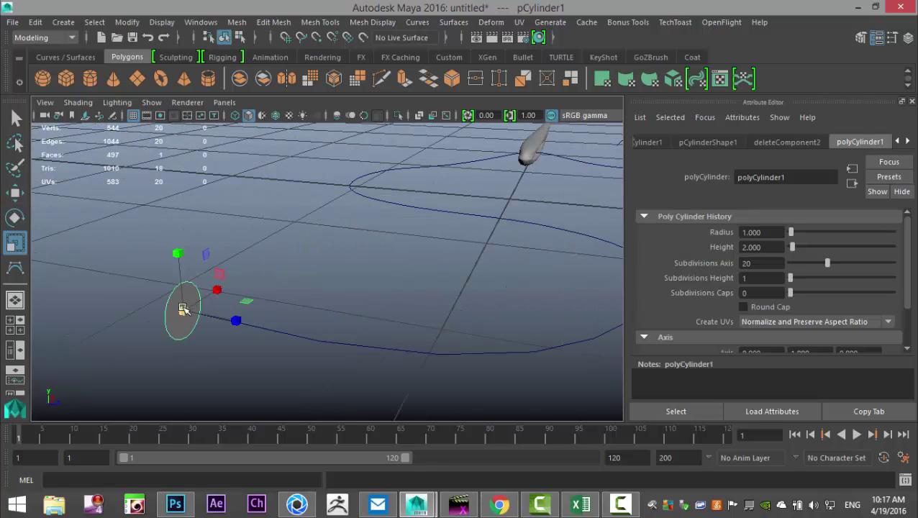
left_click_drag(183, 310, 160, 314)
left_click_drag(211, 334, 416, 282, "alt")
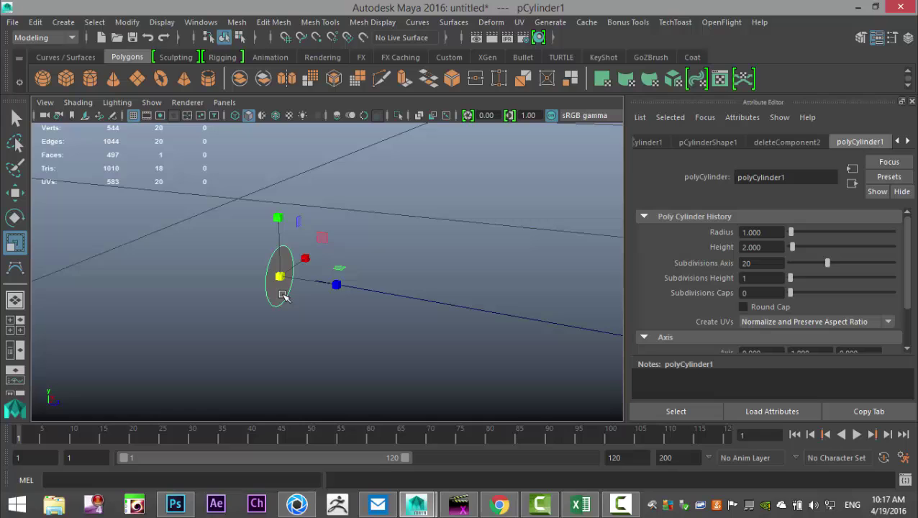
right_click_drag(281, 199, 277, 178)
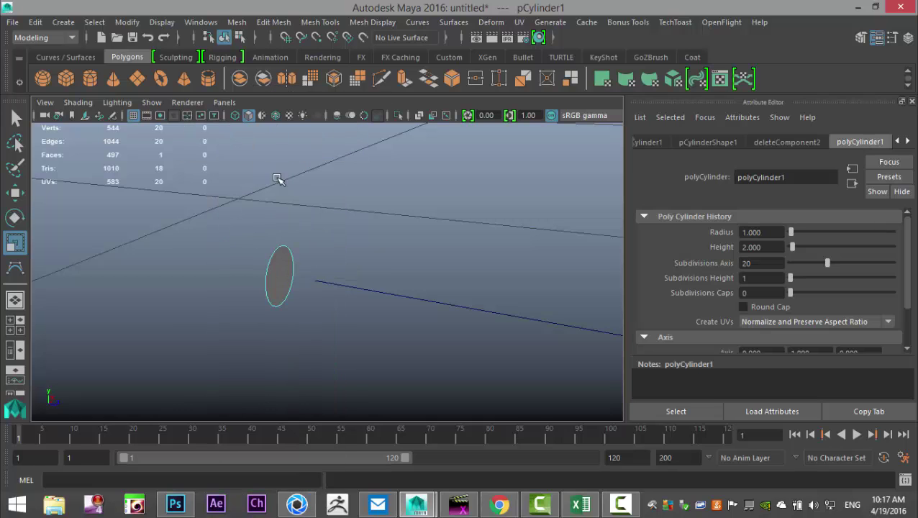
- Slide the disc along X so it sits exactly on curve1's end
left_click(275, 281)
left_click(418, 298)
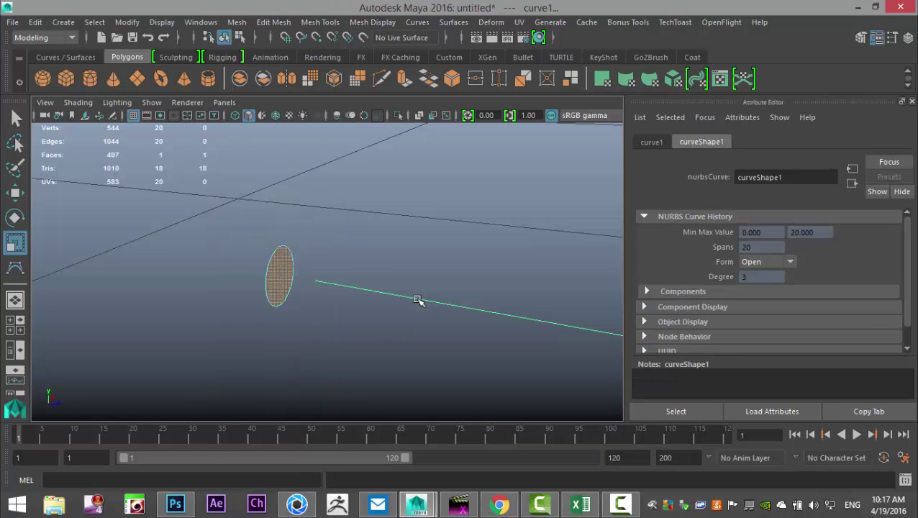
left_click_drag(416, 309, 372, 352, "alt")
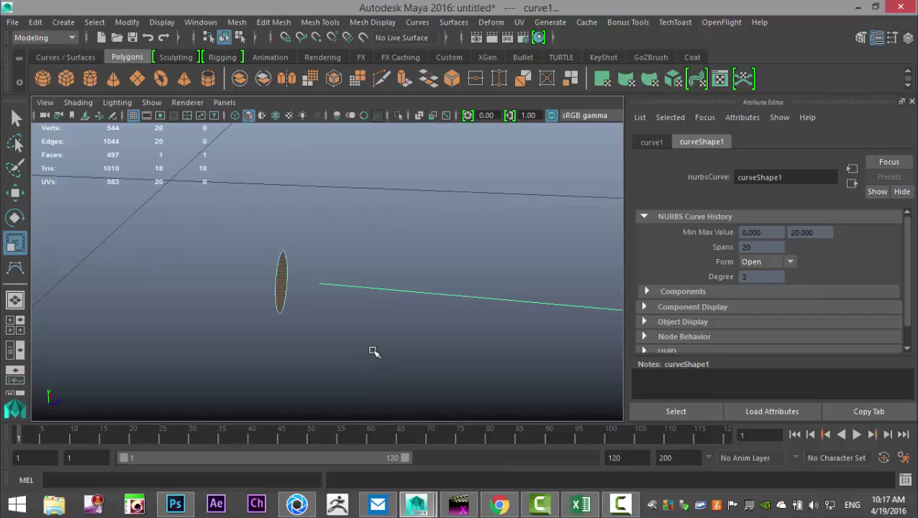
left_click(262, 311)
right_click_drag(278, 302, 281, 248)
left_click(276, 269)
key("w")
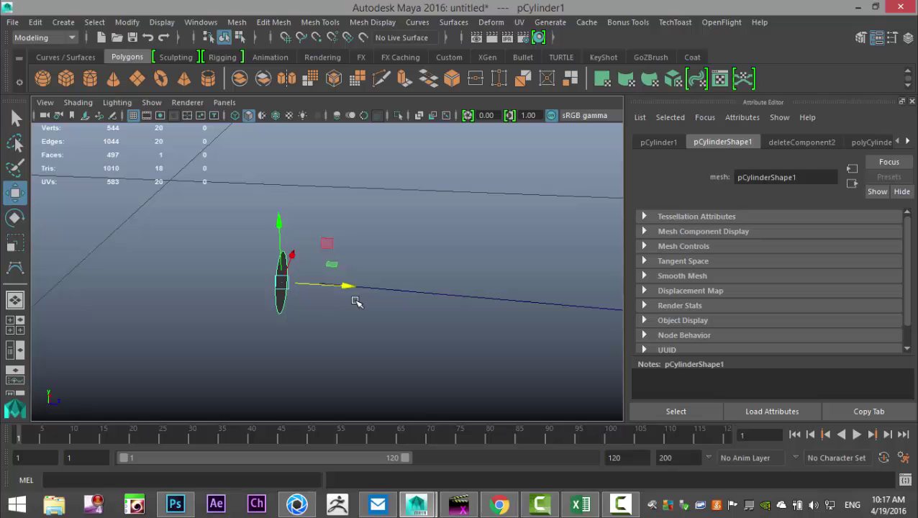
left_click_drag(346, 286, 389, 303)
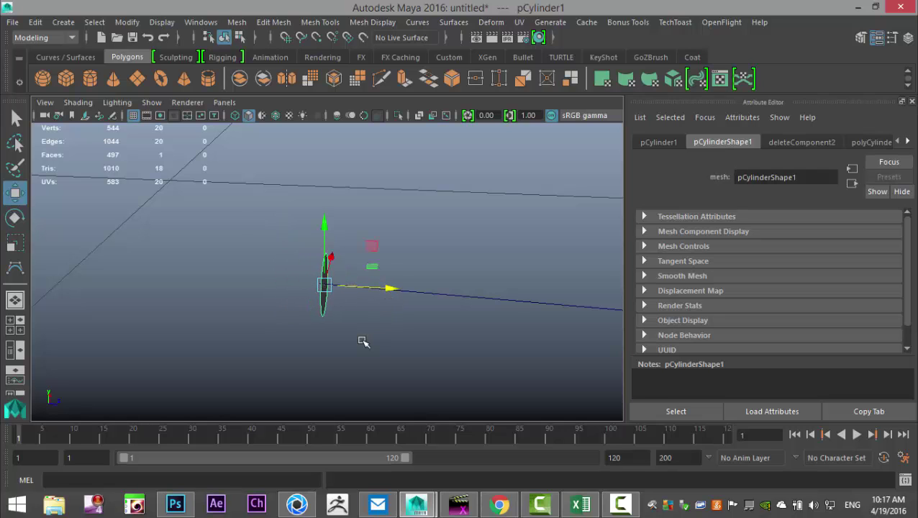
left_click_drag(378, 350, 279, 274, "alt")
- Select the disc's face f[0] together with curve1
right_click(306, 255)
left_click(303, 166)
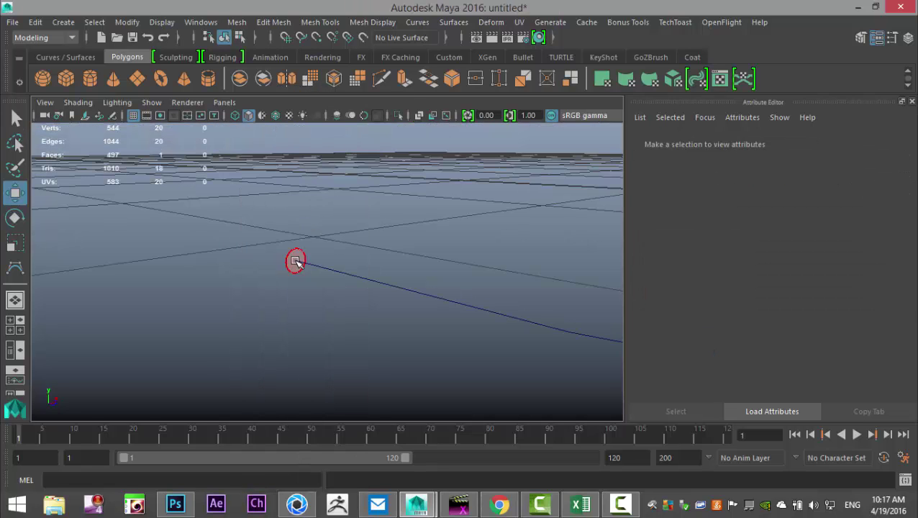
left_click(293, 260)
left_click(432, 295)
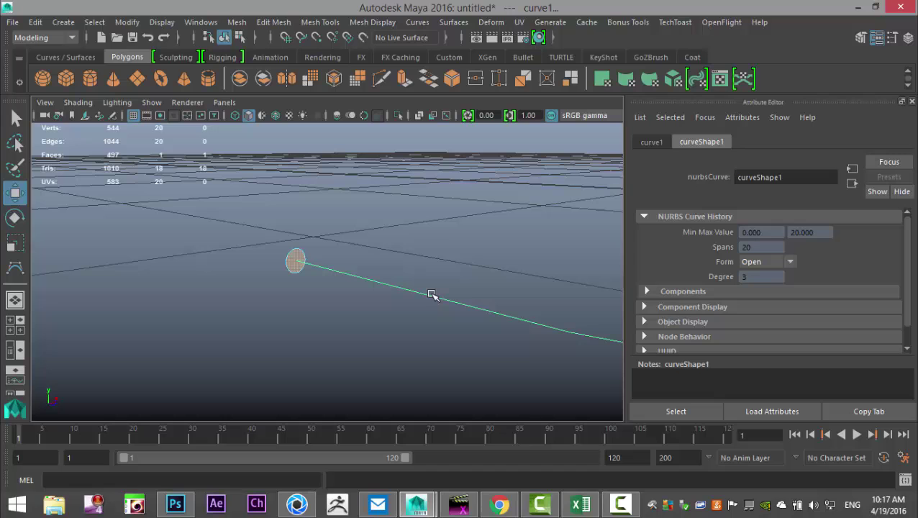
left_click(273, 21)
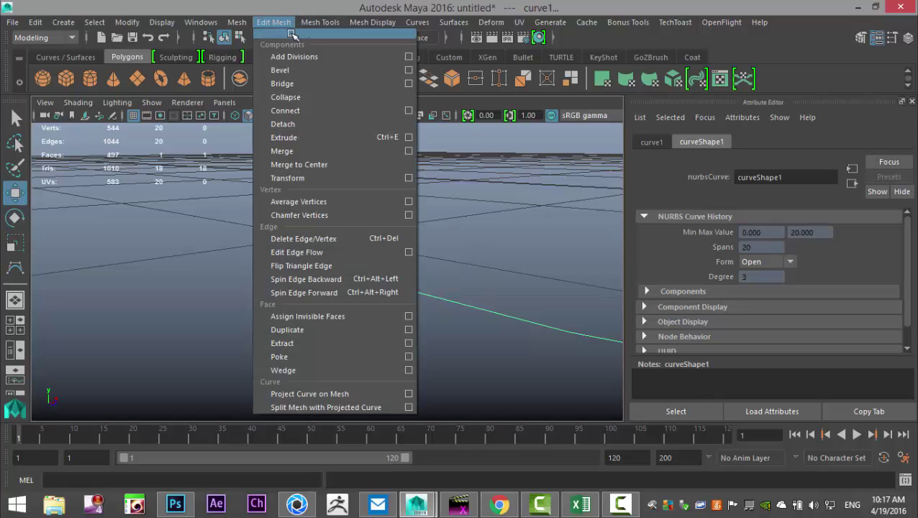
- Extrude the disc face along curve1 and set the extrusion Divisions to 300
left_click(316, 137)
left_click_drag(415, 300, 485, 302, "alt")
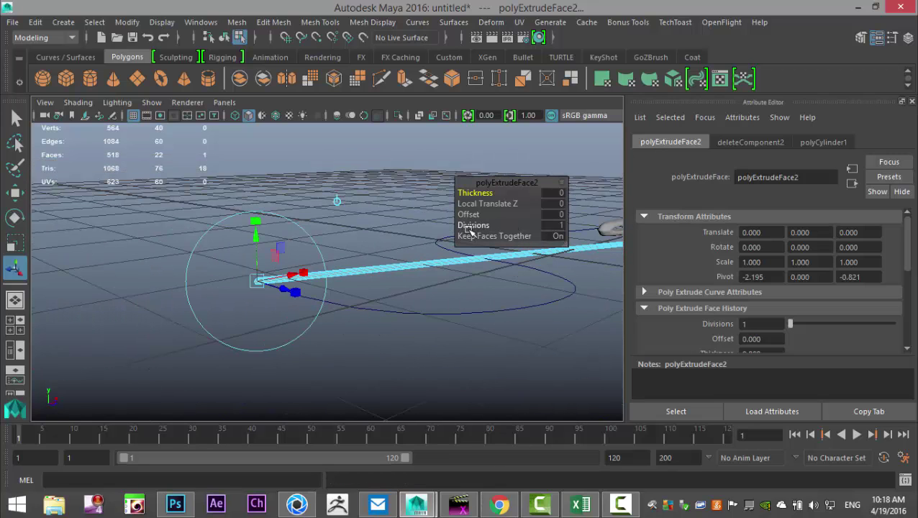
left_click_drag(475, 229, 549, 238)
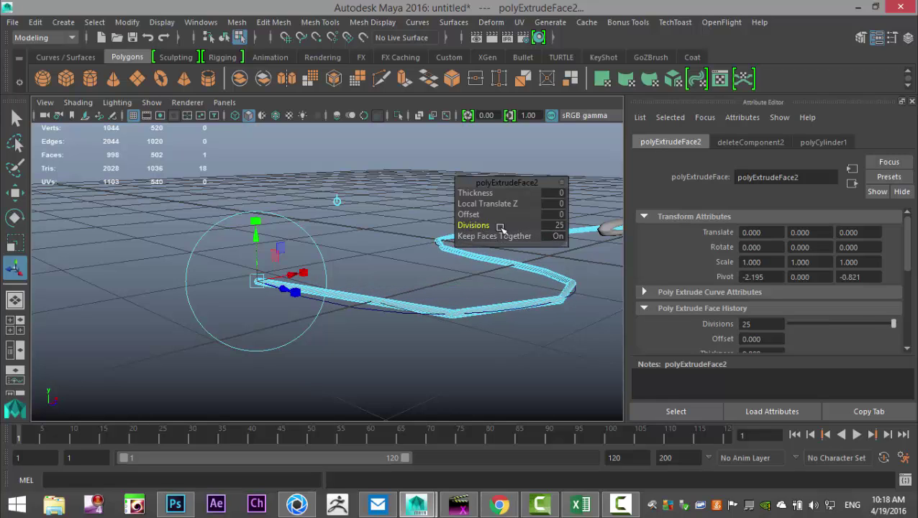
left_click_drag(522, 320, 475, 323, "alt")
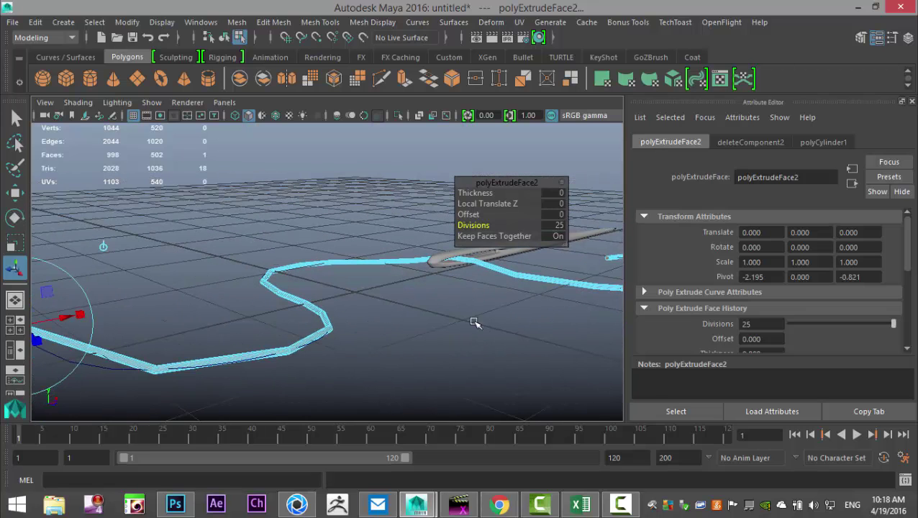
left_click(553, 226)
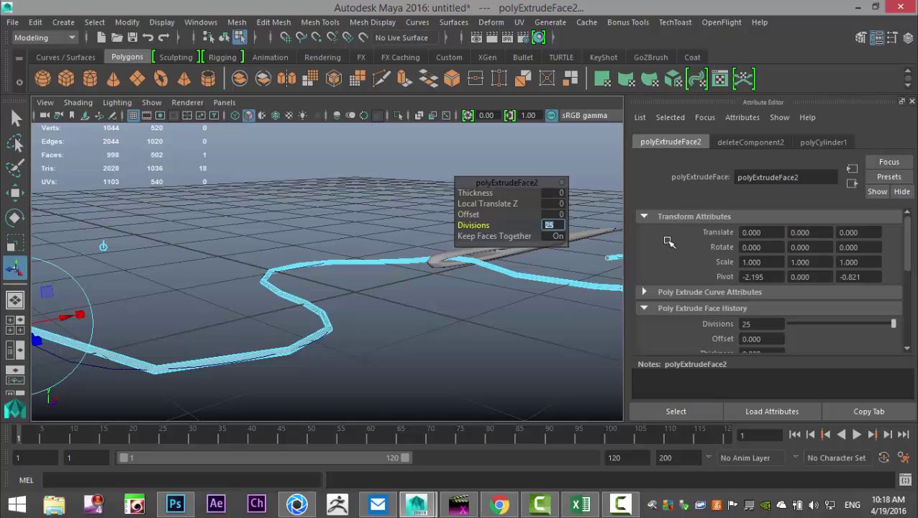
type("300")
key("Return")
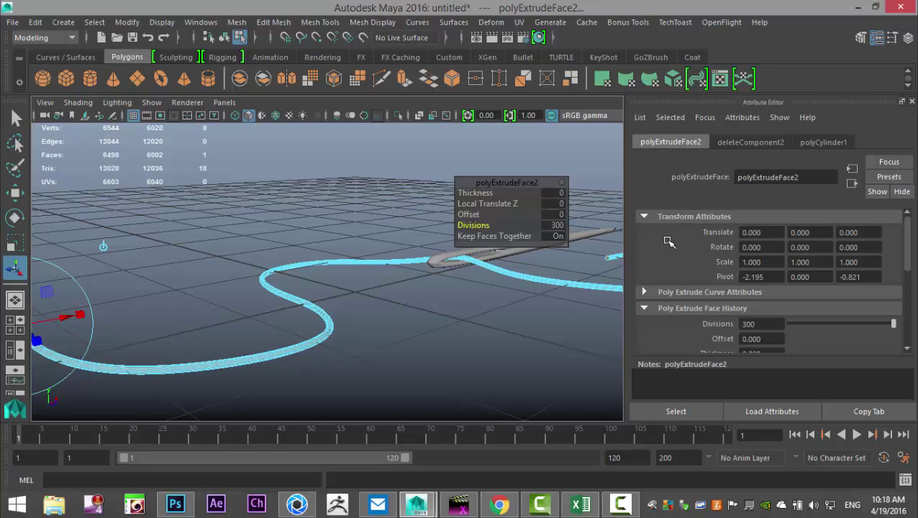
scroll(381, 272, "down", 3)
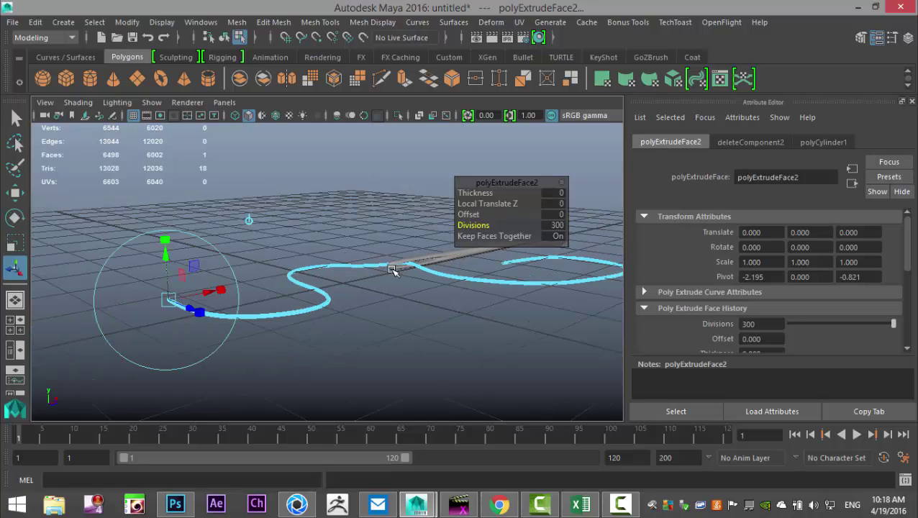
left_click_drag(392, 270, 370, 306, "alt")
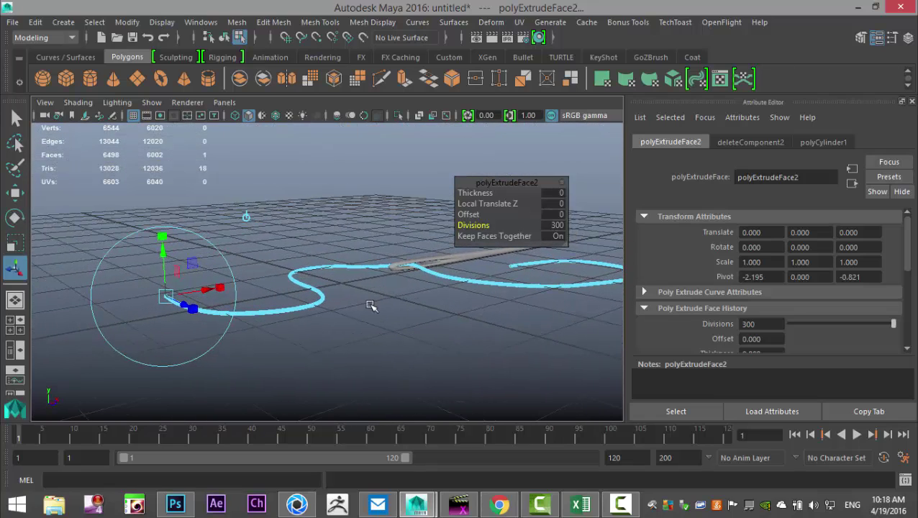
- Select both the needle and the thread in Object Mode
left_click(389, 343)
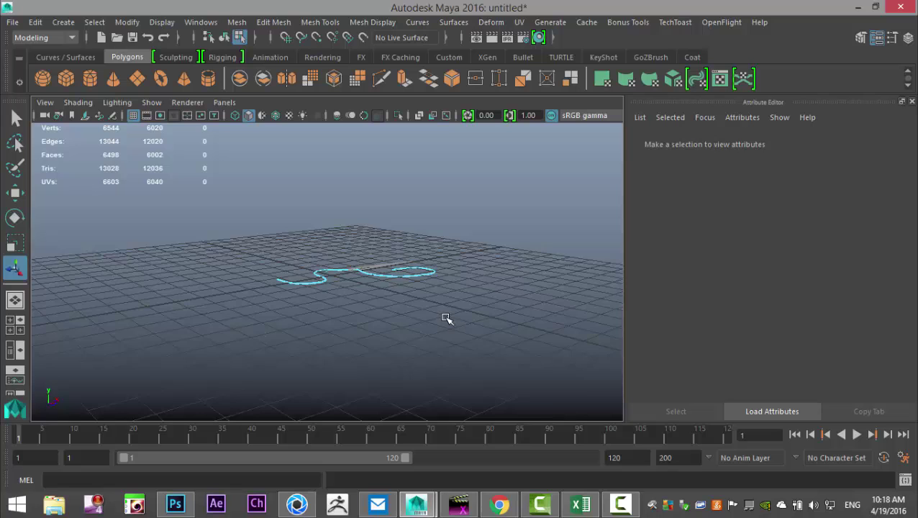
scroll(446, 318, "up", 3)
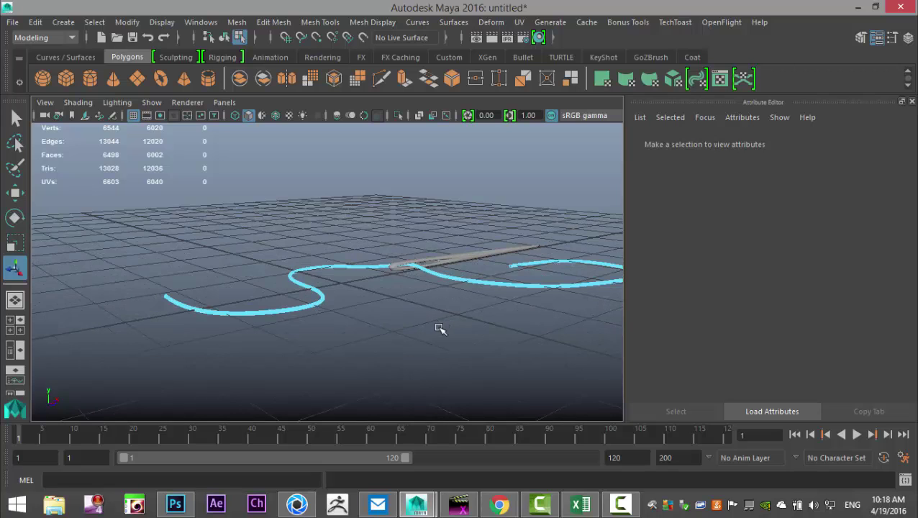
mouse_move(440, 329)
left_mouse_down("alt")
mouse_move(430, 356)
mouse_move(426, 331)
left_mouse_up("alt")
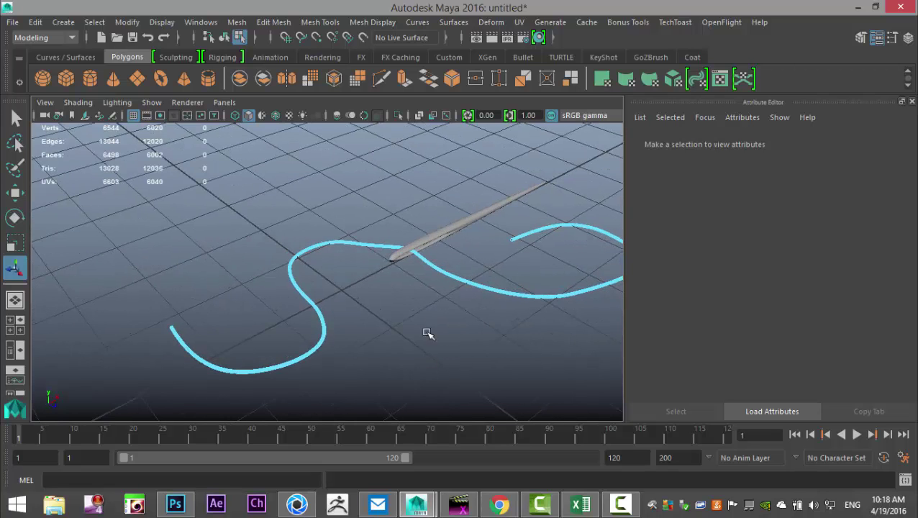
scroll(328, 262, "down", 3)
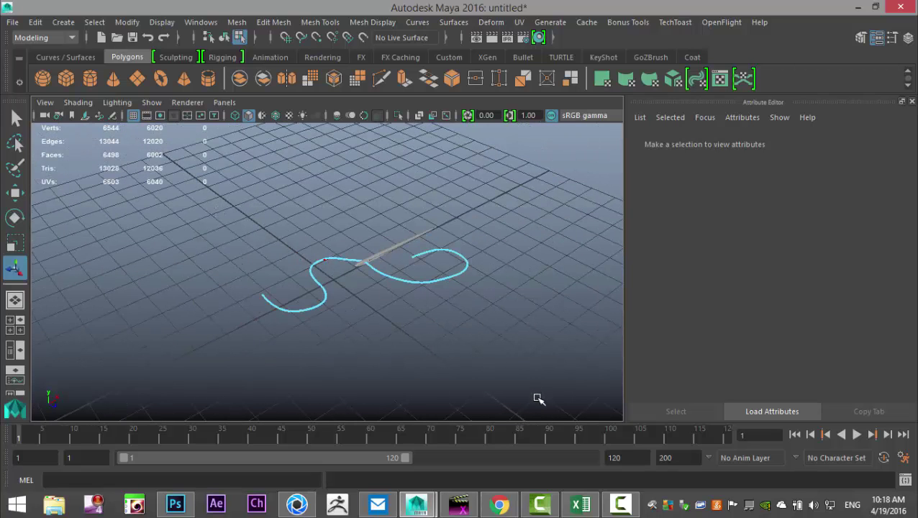
right_click_drag(361, 257, 431, 121)
left_click(395, 273)
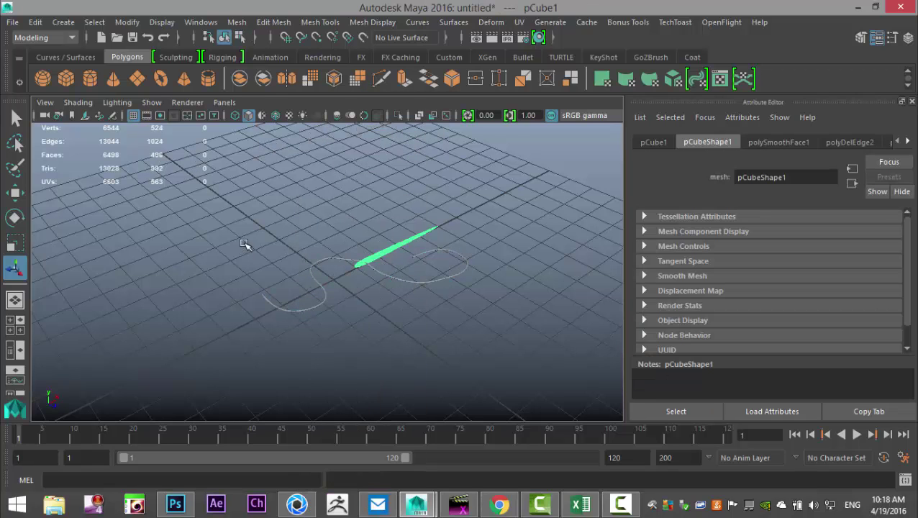
left_click_drag(242, 225, 475, 367)
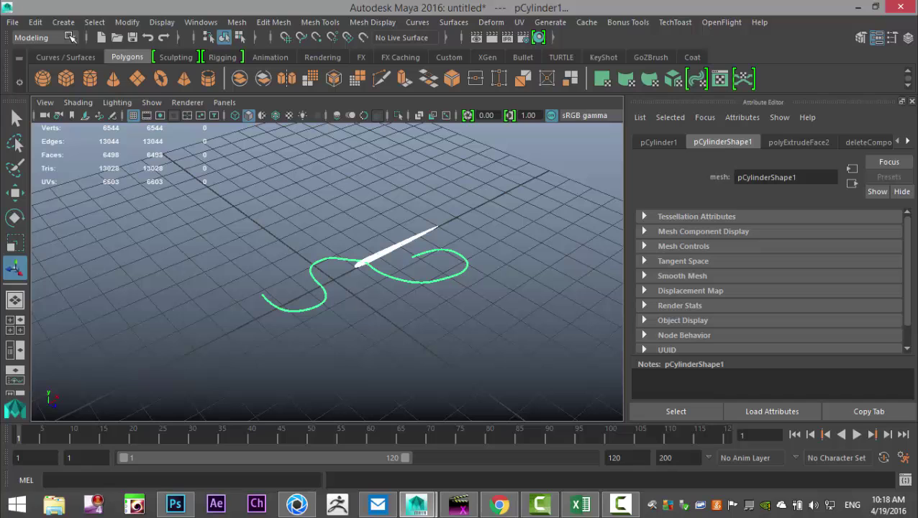
- Delete construction history and freeze transformations on the needle and thread
left_click(36, 22)
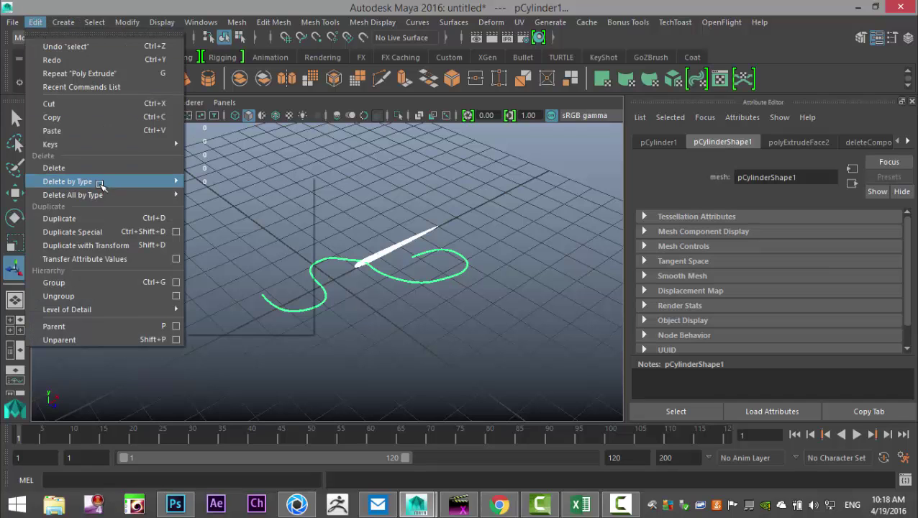
mouse_move(172, 181)
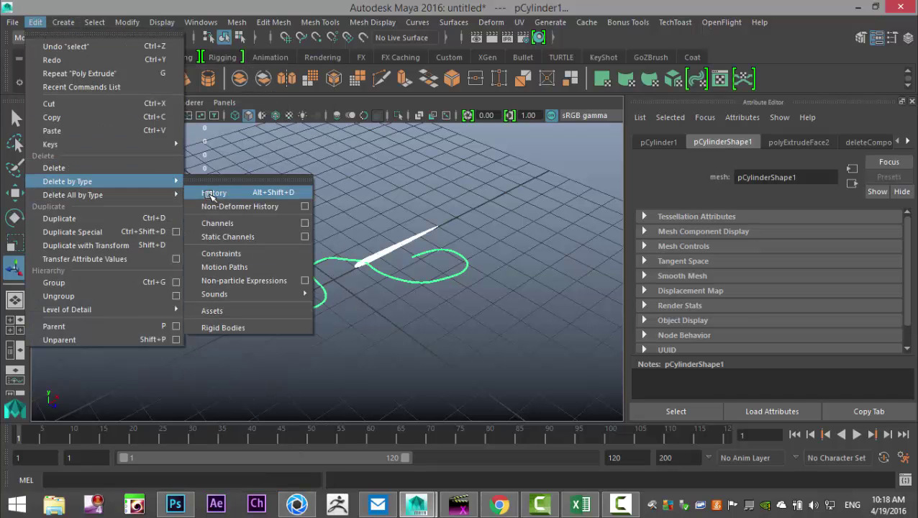
left_click(213, 193)
left_click(126, 22)
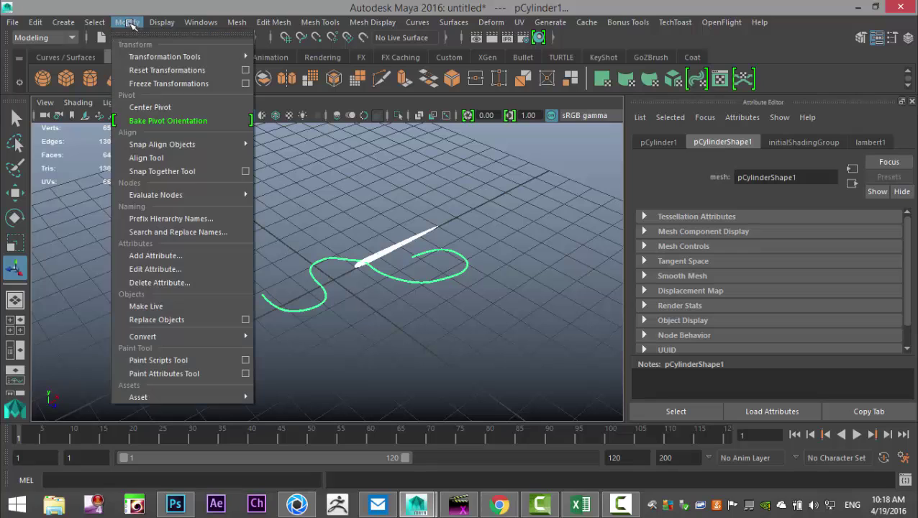
left_click(196, 86)
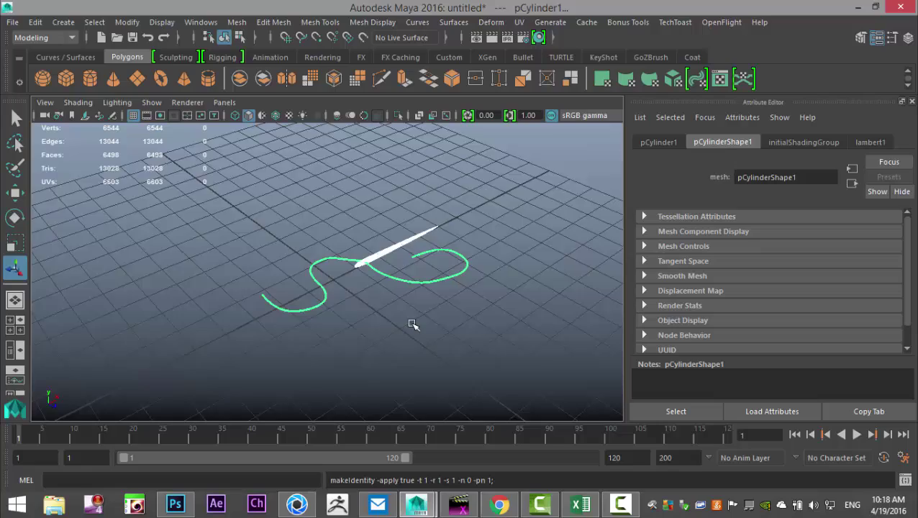
left_click_drag(412, 325, 427, 362, "alt")
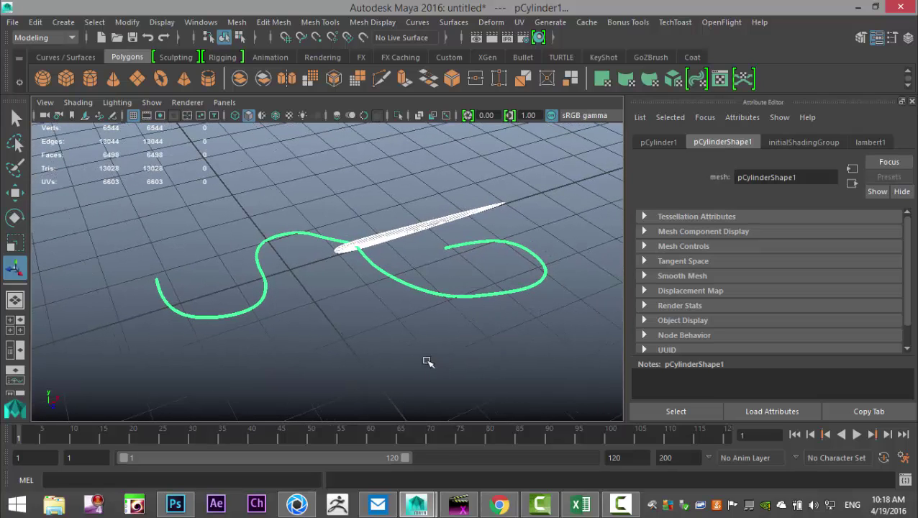
left_click(12, 22)
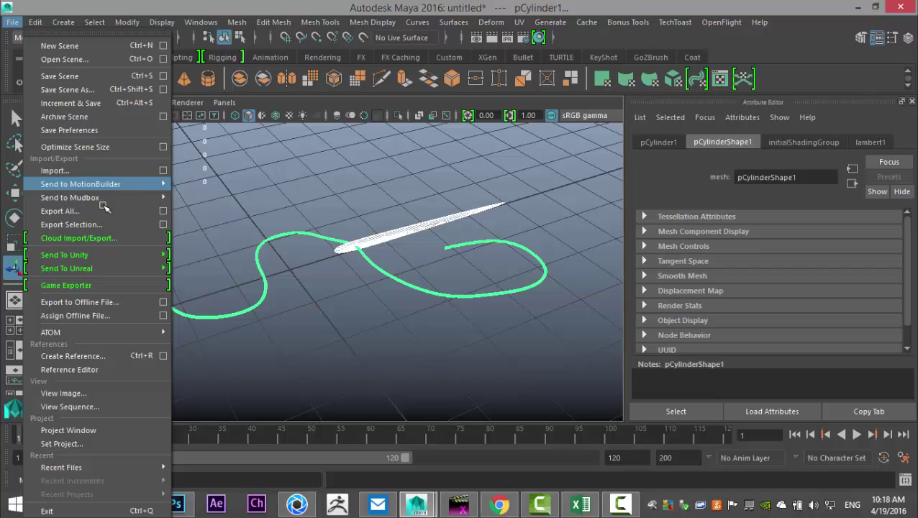
- Export the selected needle and thread to the Desktop as FBX file NeedleFBX
left_click(114, 224)
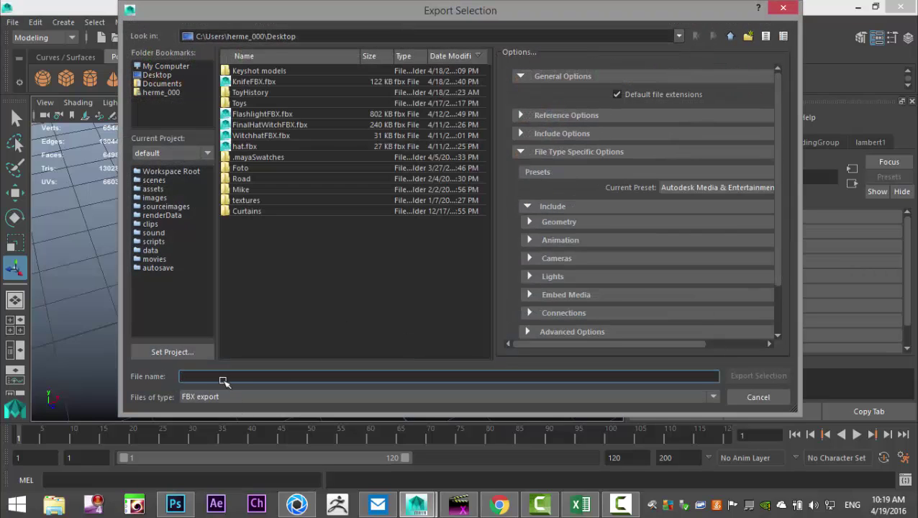
type("NeedleFBX")
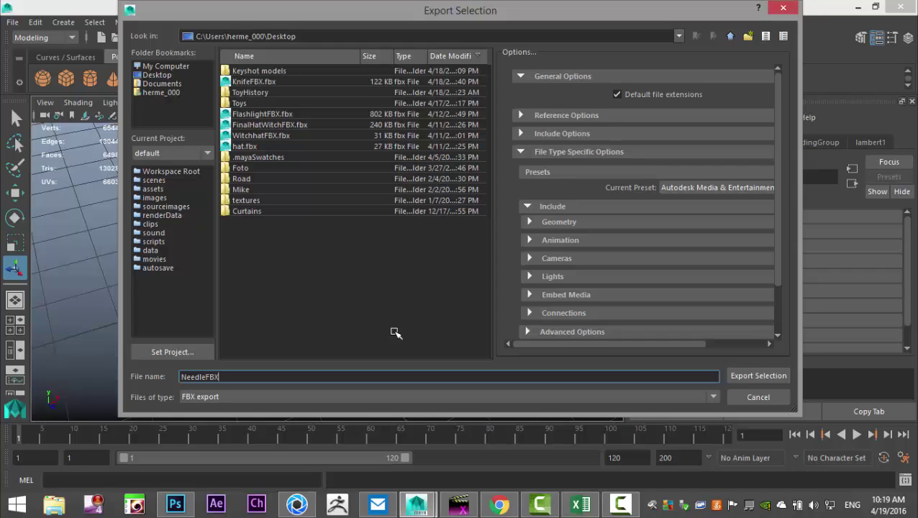
left_click(147, 74)
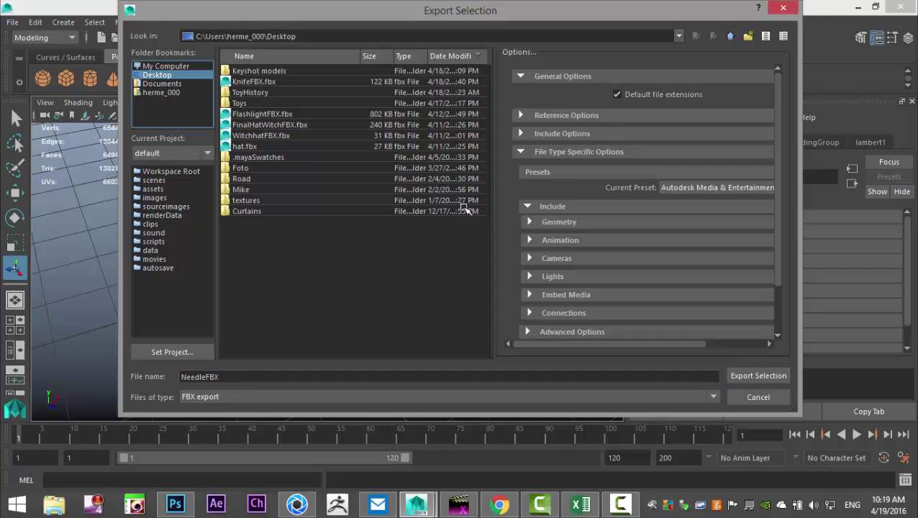
left_click(732, 377)
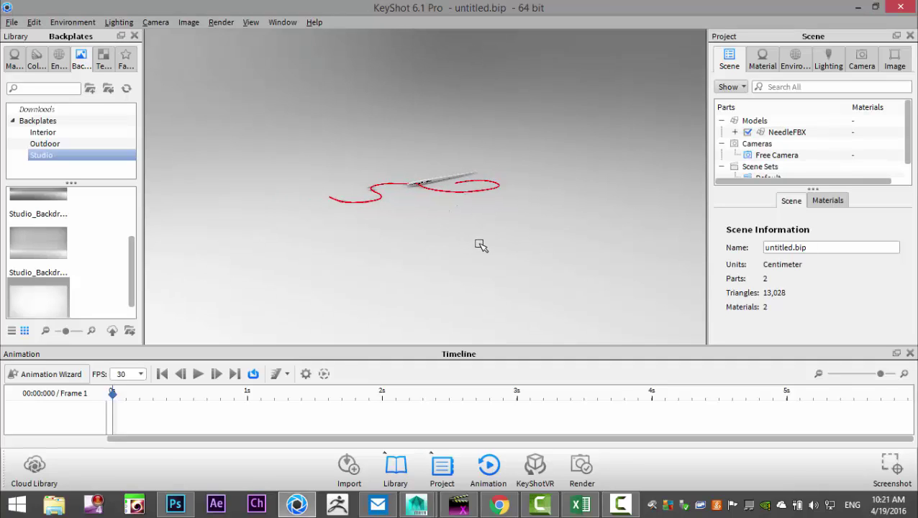
- Zoom in and tumble the camera down onto the needle and red thread
scroll(482, 248, "up", 5)
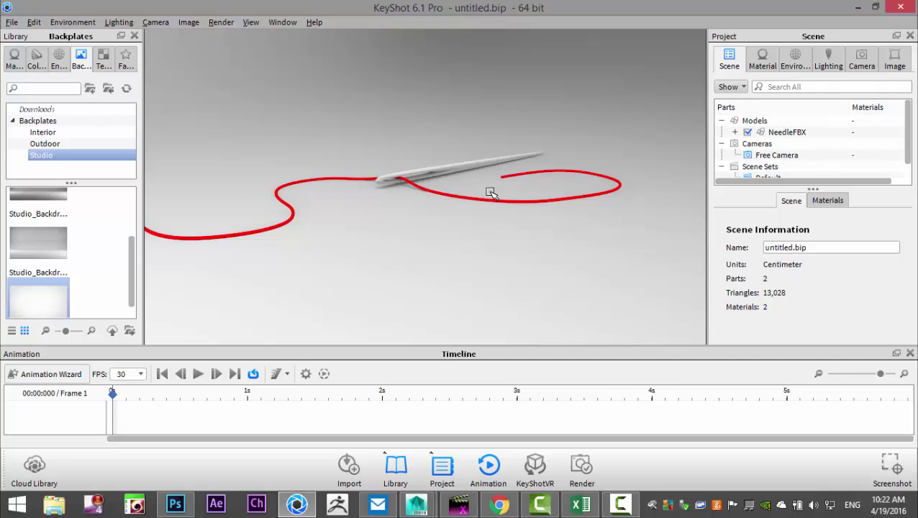
mouse_move(510, 213)
left_mouse_down()
mouse_move(507, 256)
mouse_move(490, 254)
mouse_move(581, 281)
mouse_move(554, 266)
mouse_move(483, 276)
mouse_move(468, 242)
left_mouse_up()
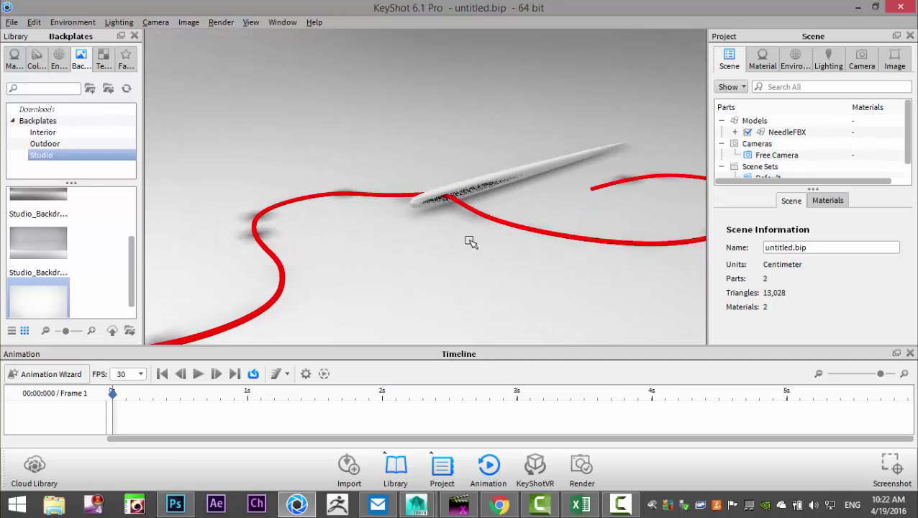
- Apply Stainless Steel Brushed Heavy from the materials library to the needle
left_click(14, 59)
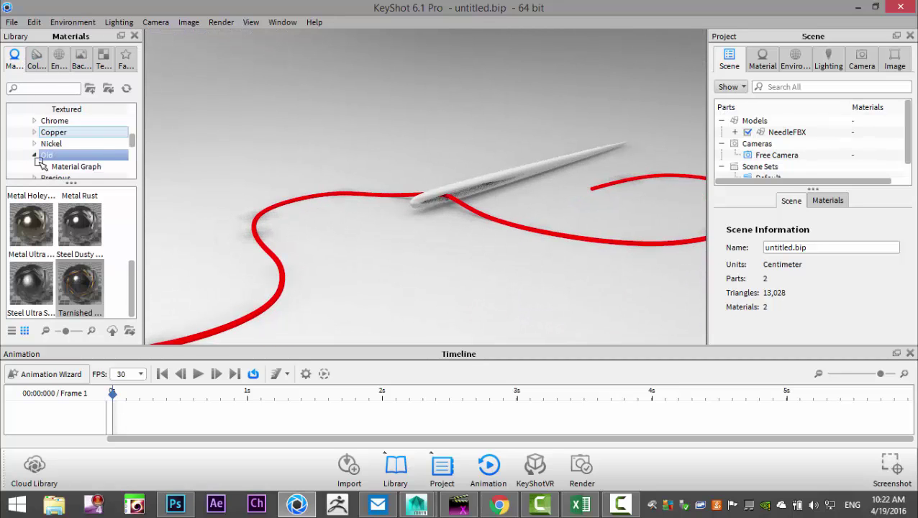
scroll(77, 128, "up", 3)
scroll(78, 129, "up", 3)
scroll(77, 129, "down", 2)
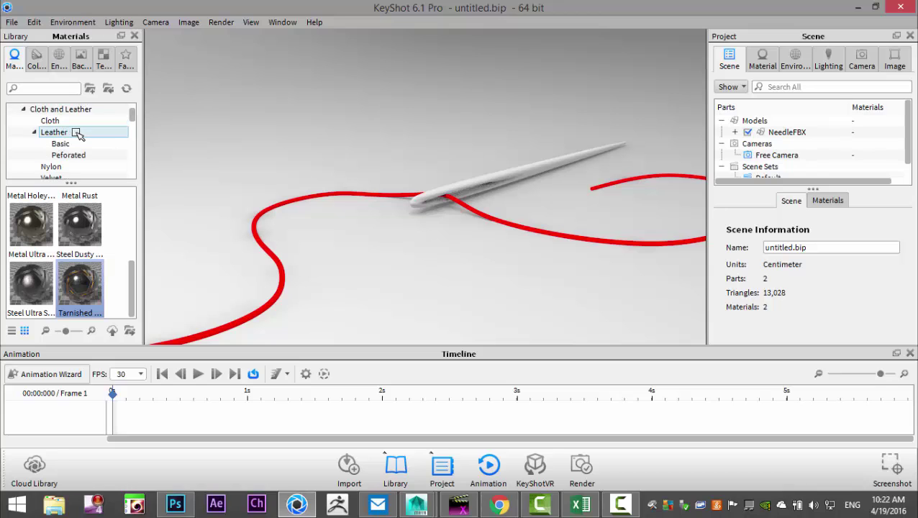
scroll(77, 135, "down", 2)
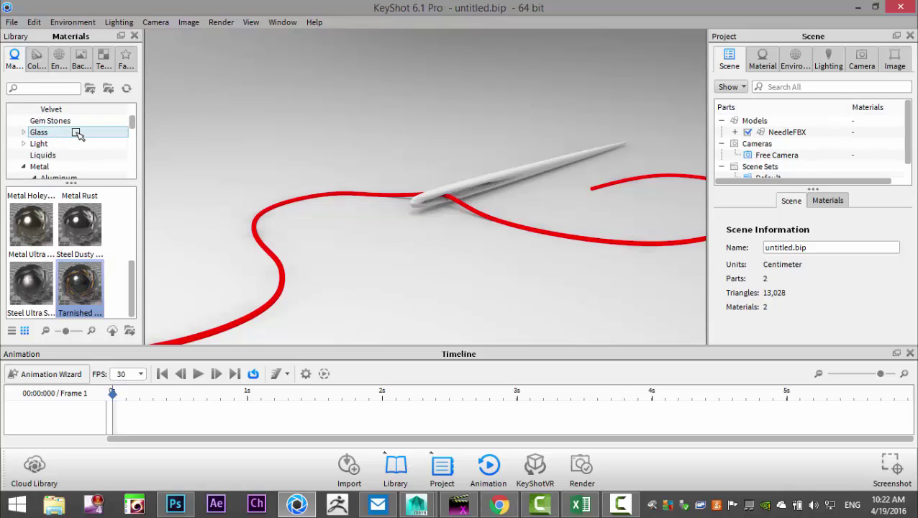
scroll(79, 144, "down", 2)
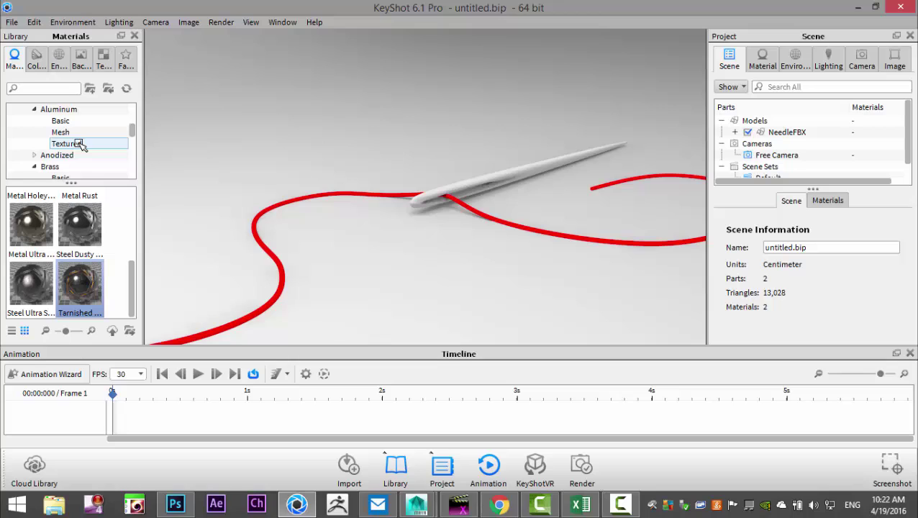
scroll(81, 144, "down", 2)
left_click(81, 143)
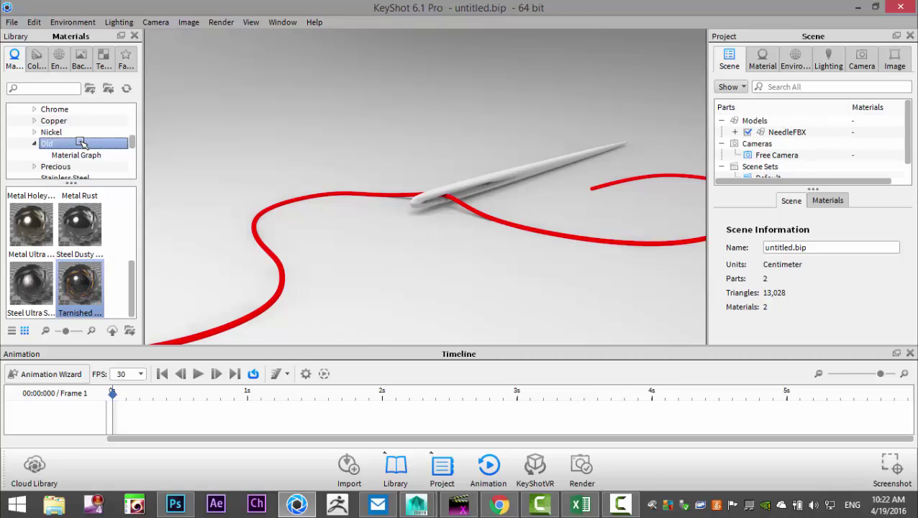
scroll(85, 141, "down", 1)
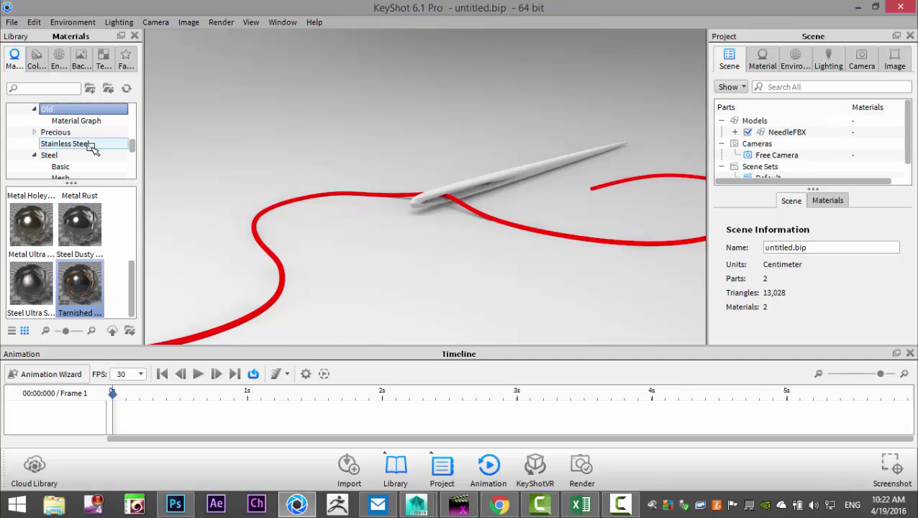
left_click(87, 144)
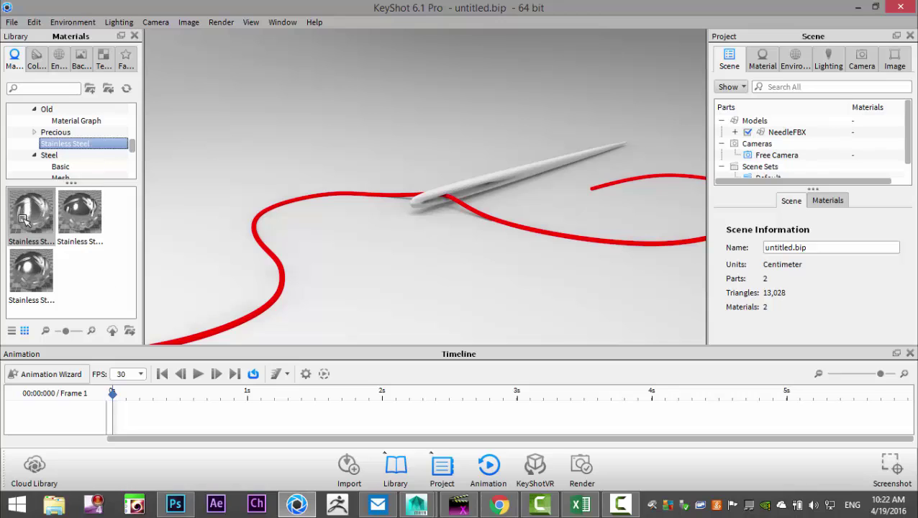
mouse_move(77, 220)
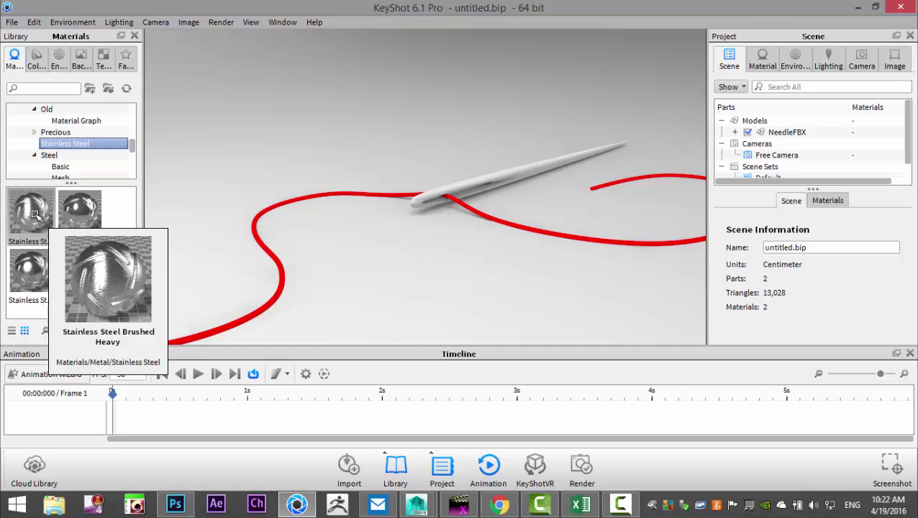
mouse_move(36, 216)
left_mouse_down()
mouse_move(440, 200)
mouse_move(483, 184)
left_mouse_up()
- Apply the black Cloth Weave material to the thread
scroll(67, 150, "up", 5)
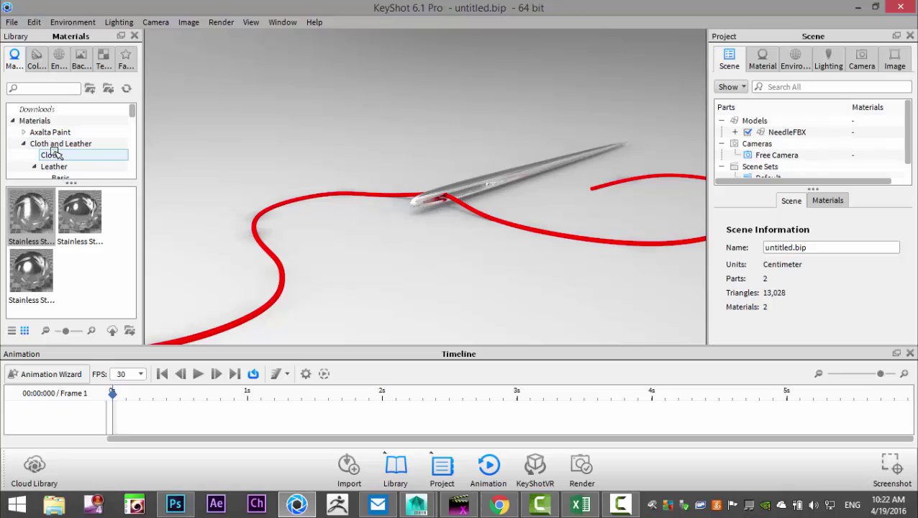
left_click(52, 155)
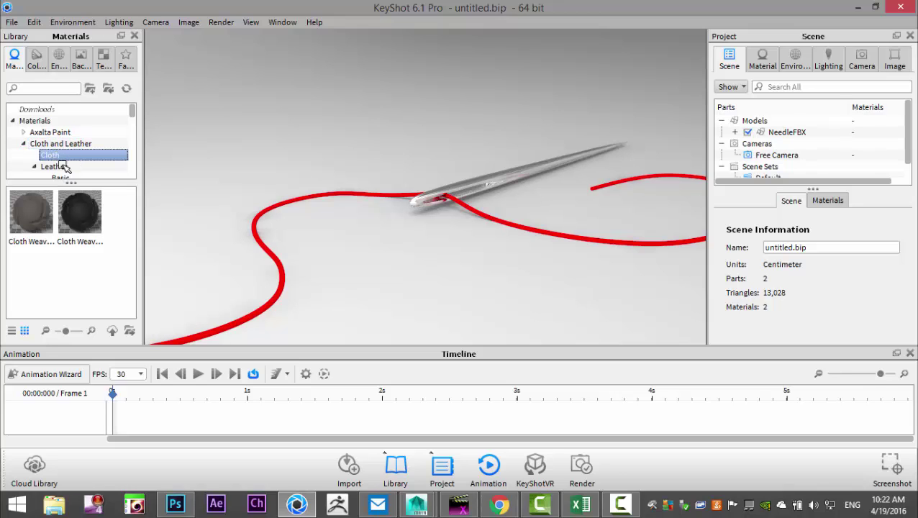
left_click_drag(86, 214, 281, 299)
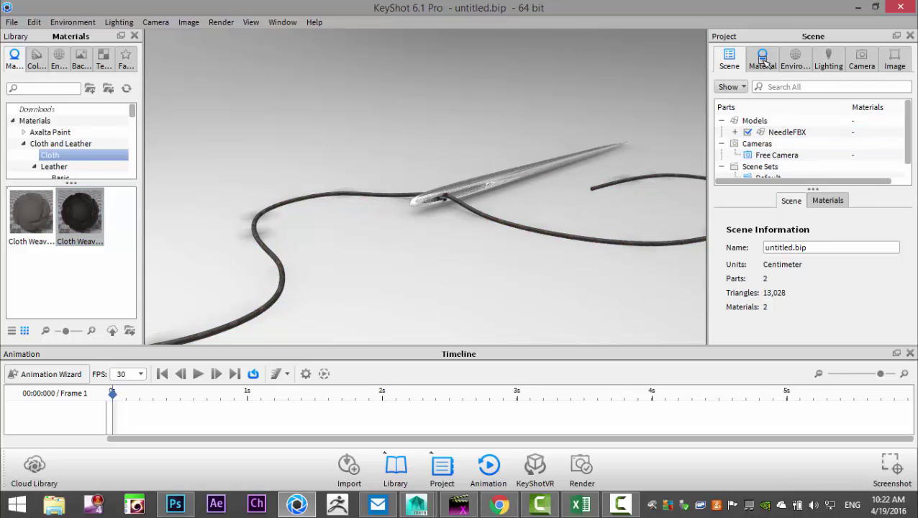
- Set the thread material's diffuse transmission colour to red, Red about 249
double_click(488, 217)
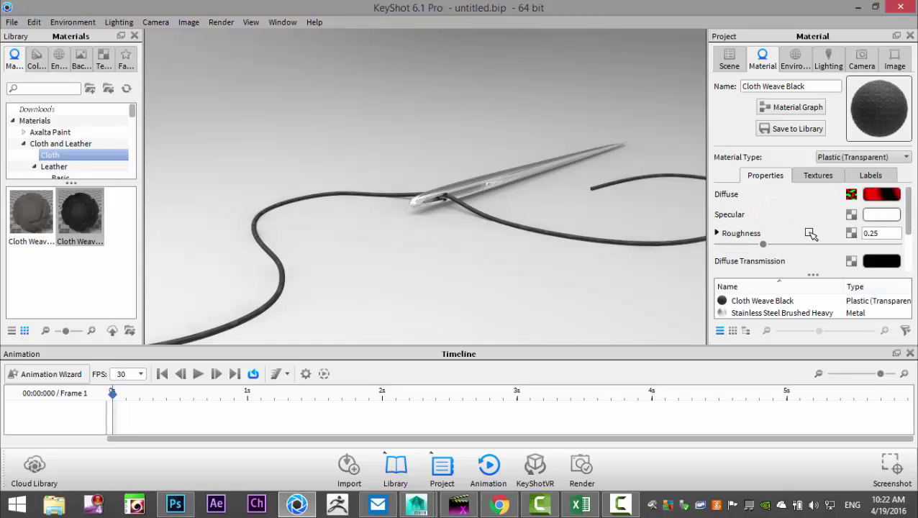
left_click(875, 263)
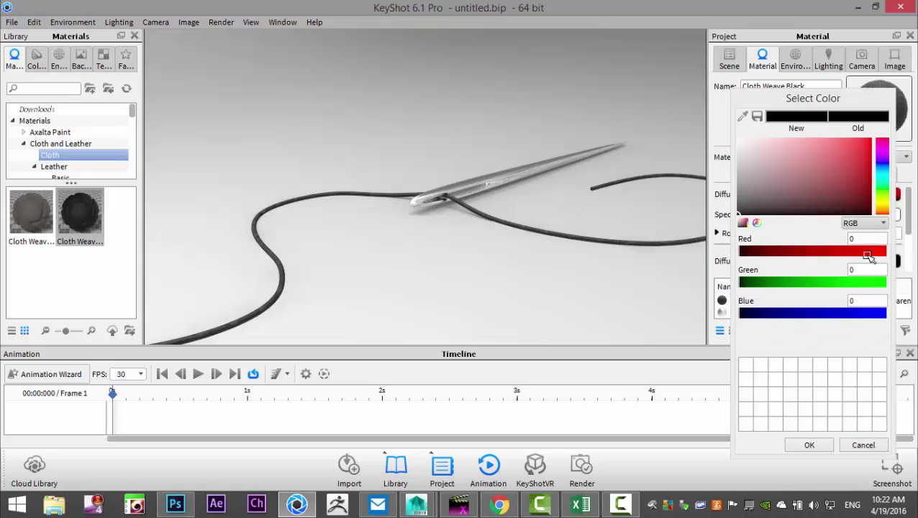
left_click_drag(845, 247, 884, 254)
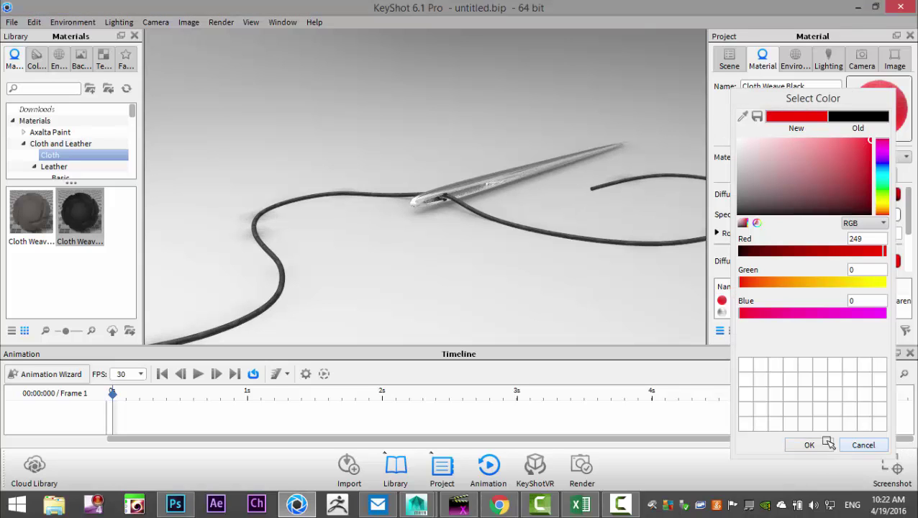
left_click(808, 469)
left_click(798, 446)
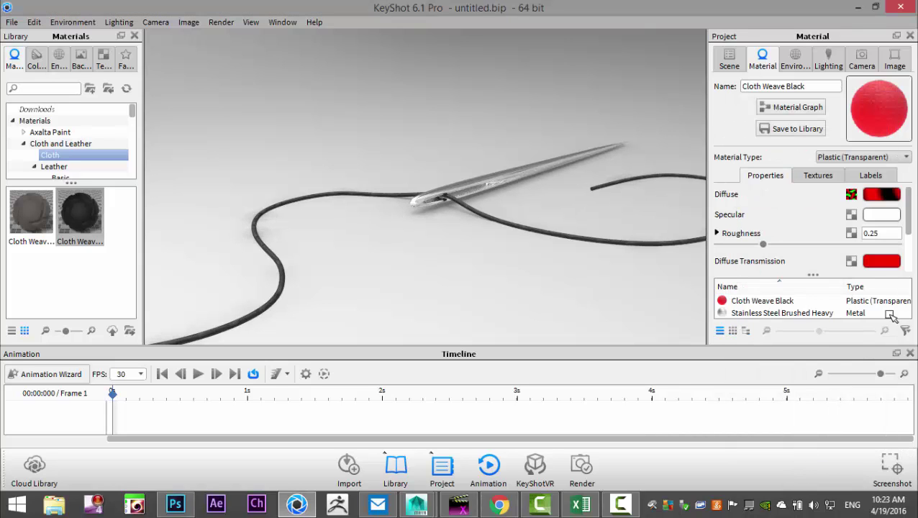
- Set the specular colour to red (219, 14, 14) and view the material's textures
left_click(879, 216)
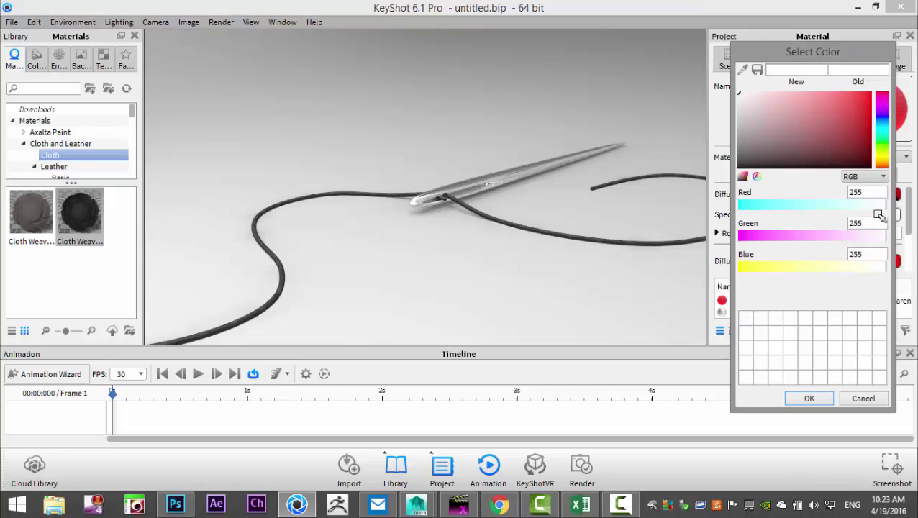
left_click_drag(768, 123, 866, 100)
left_click(811, 397)
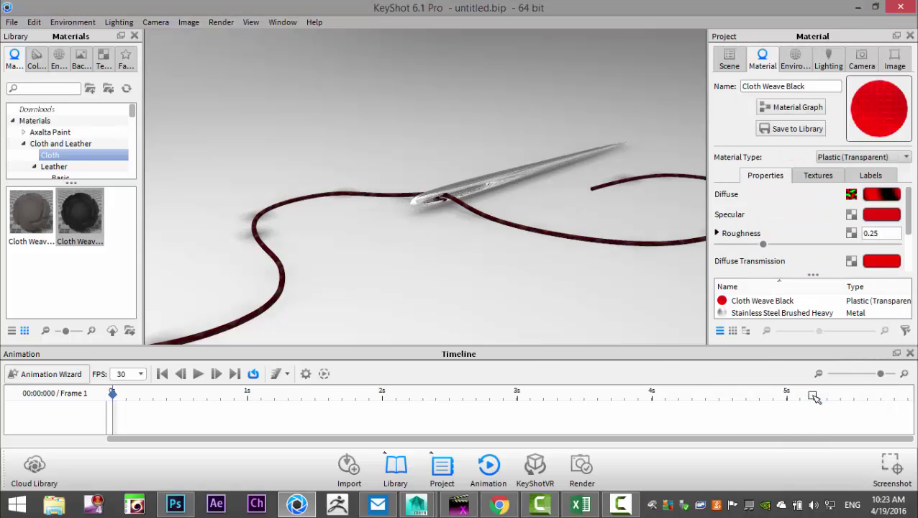
left_click(850, 194)
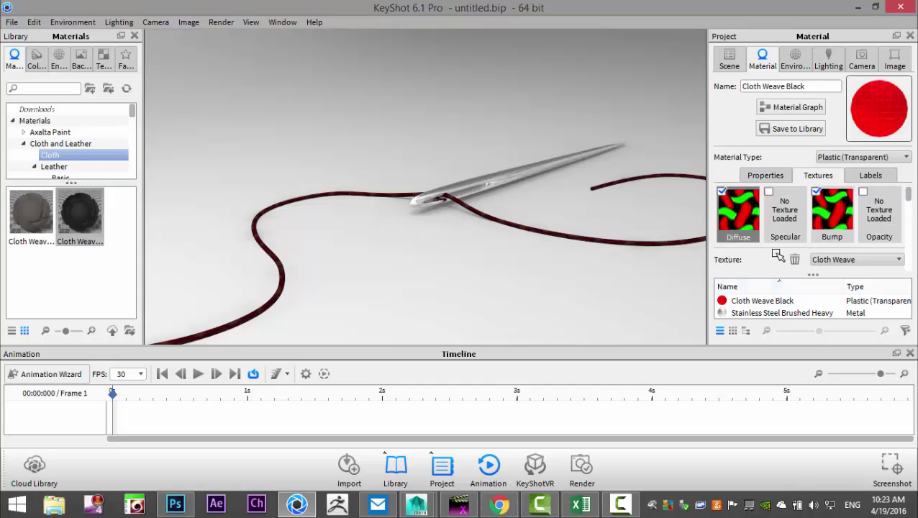
scroll(543, 263, "up", 5)
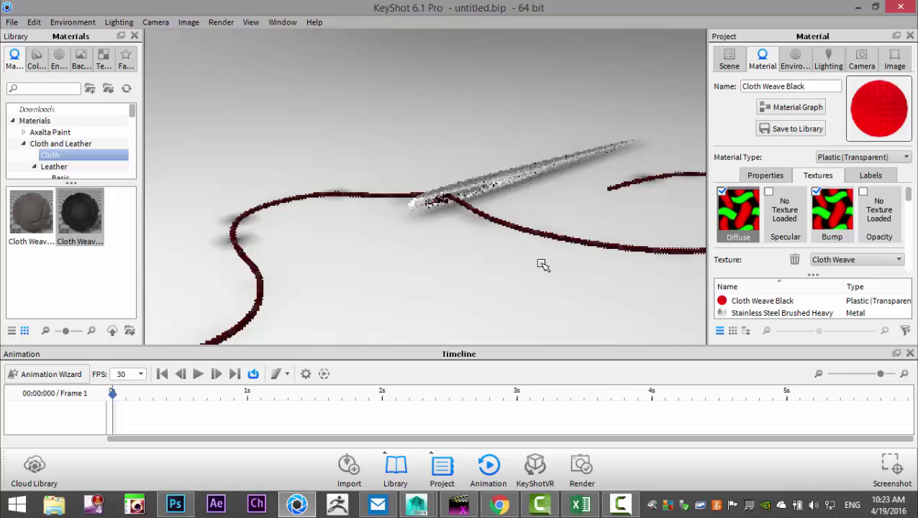
scroll(542, 264, "up", 2)
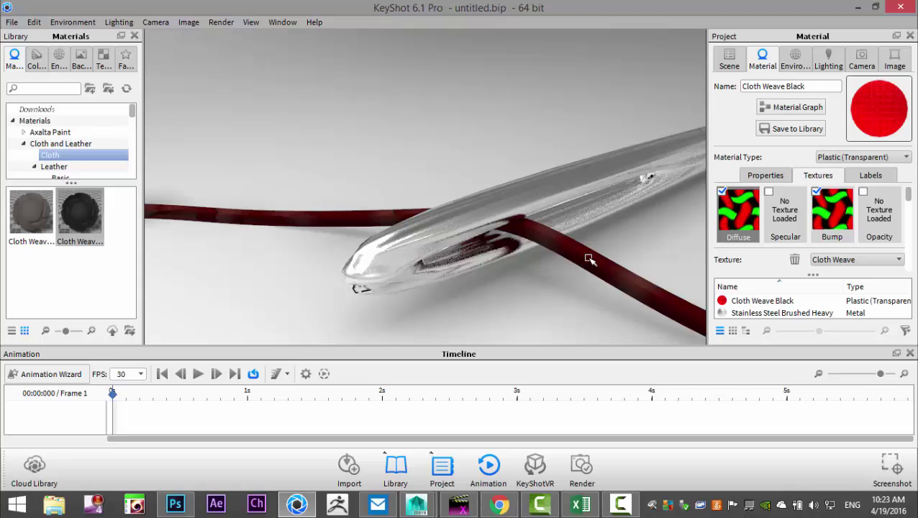
double_click(592, 263)
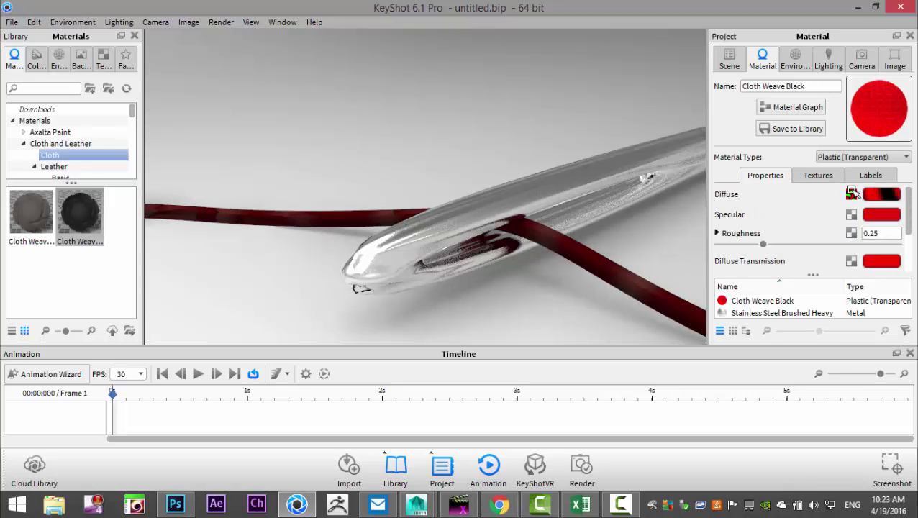
left_click(817, 176)
scroll(847, 246, "down", 3)
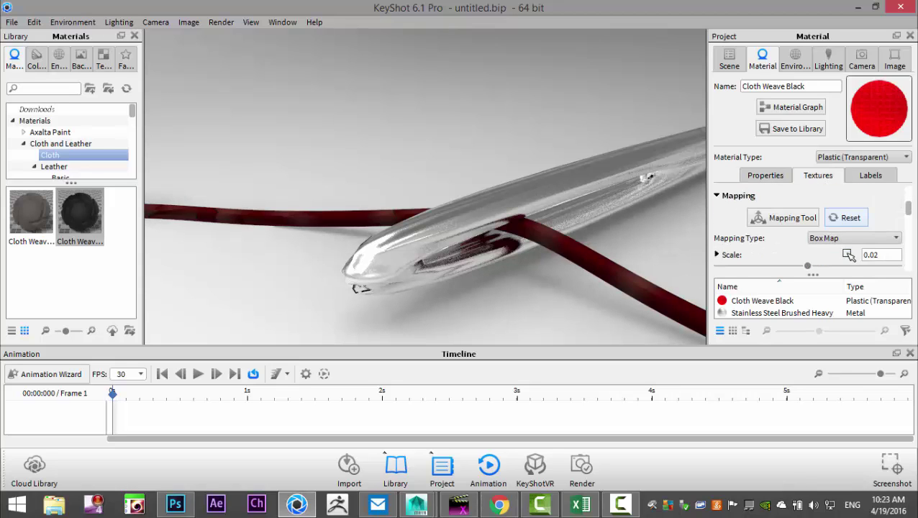
left_click(791, 219)
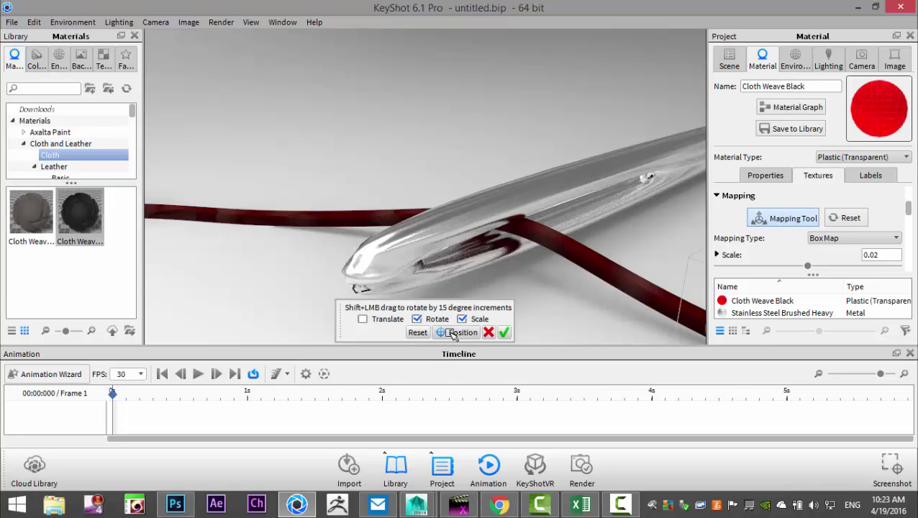
left_click(454, 333)
left_click(513, 259)
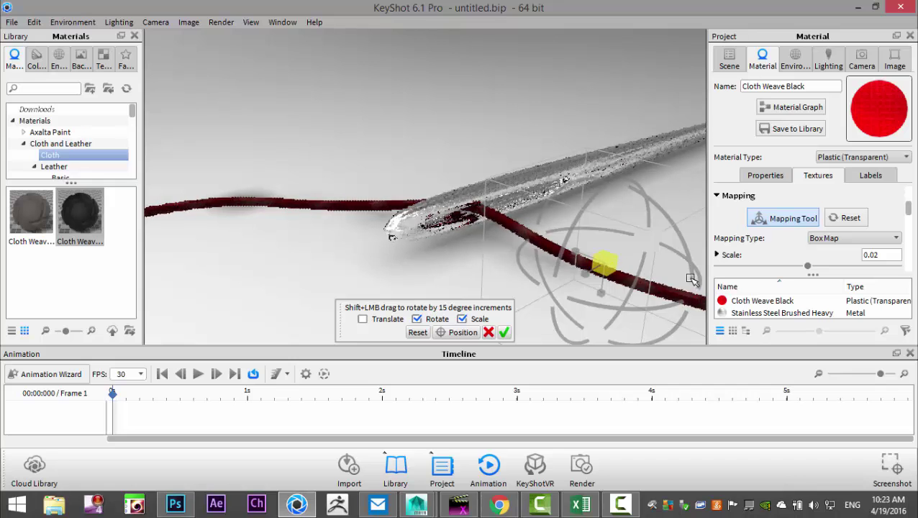
left_click_drag(604, 266, 609, 266)
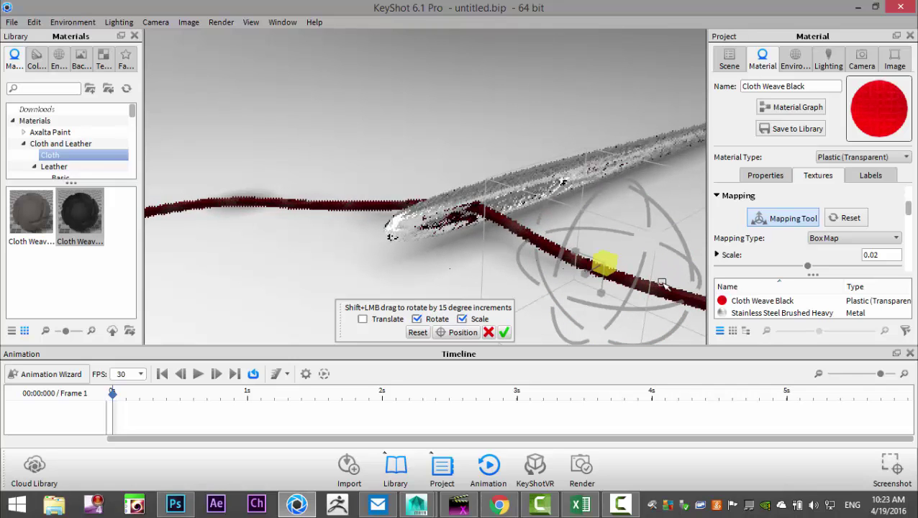
left_click(607, 263)
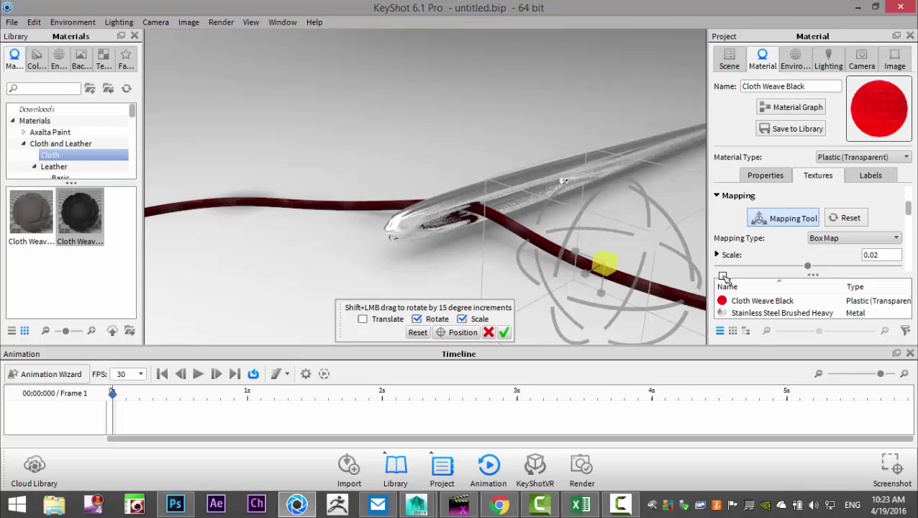
left_click(608, 264)
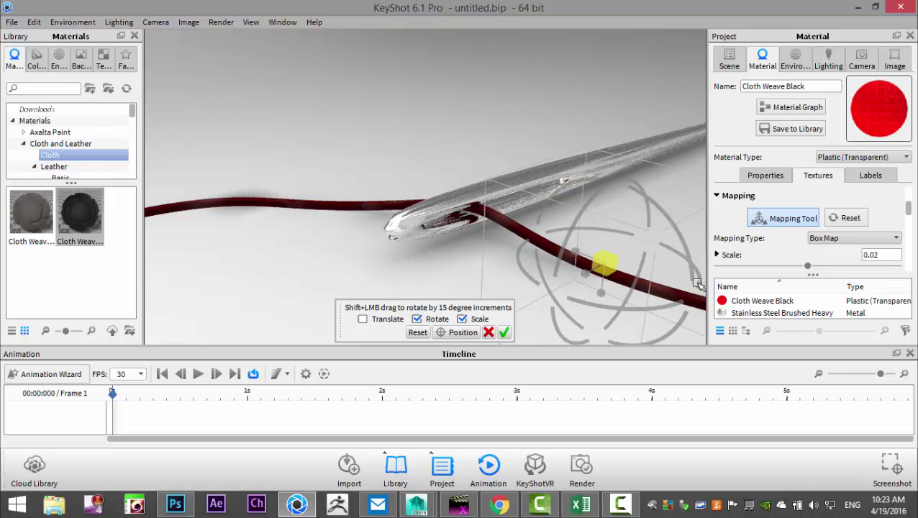
left_click(608, 264)
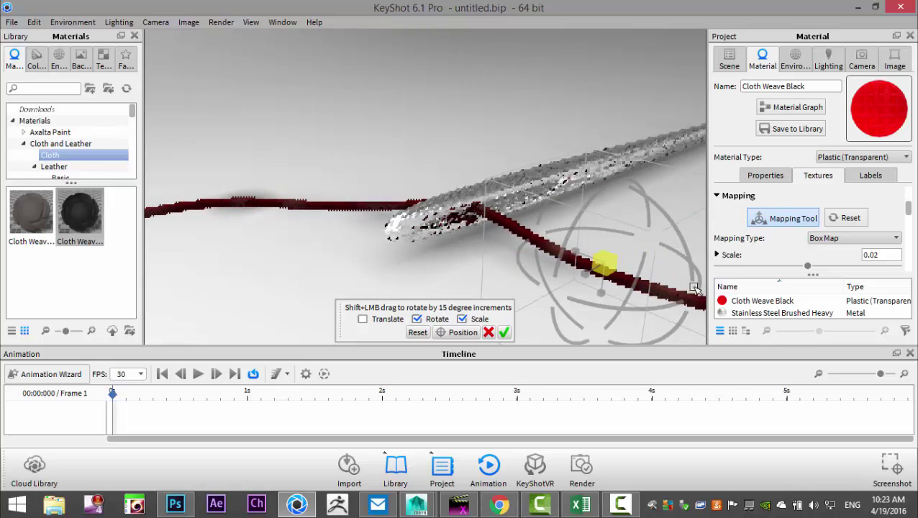
scroll(418, 265, "up", 3)
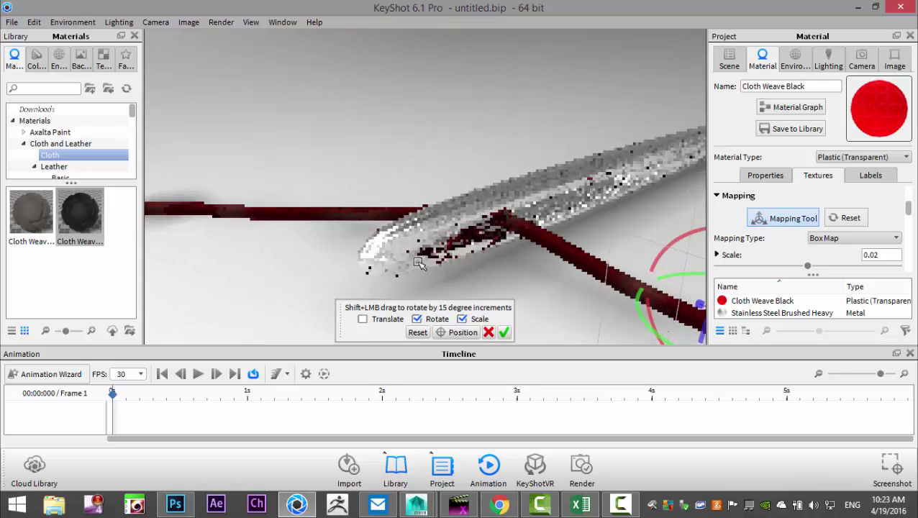
scroll(418, 263, "up", 2)
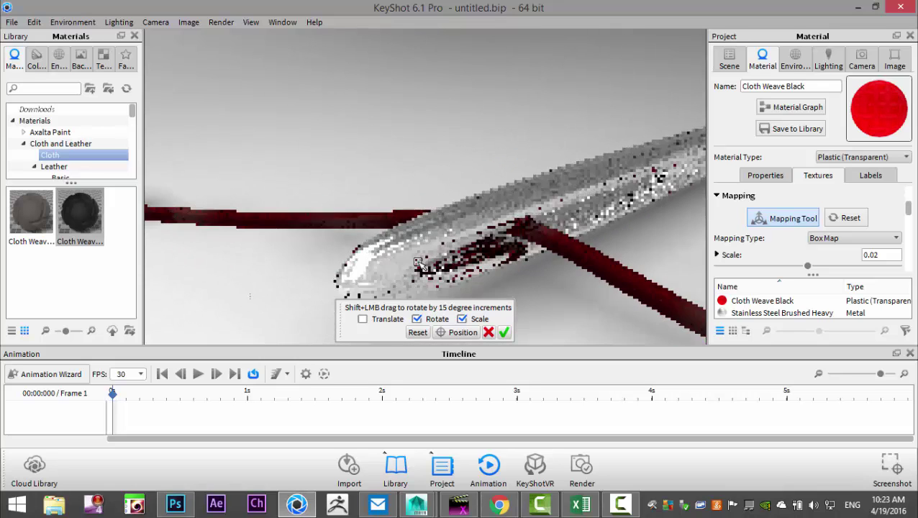
scroll(417, 264, "down", 5)
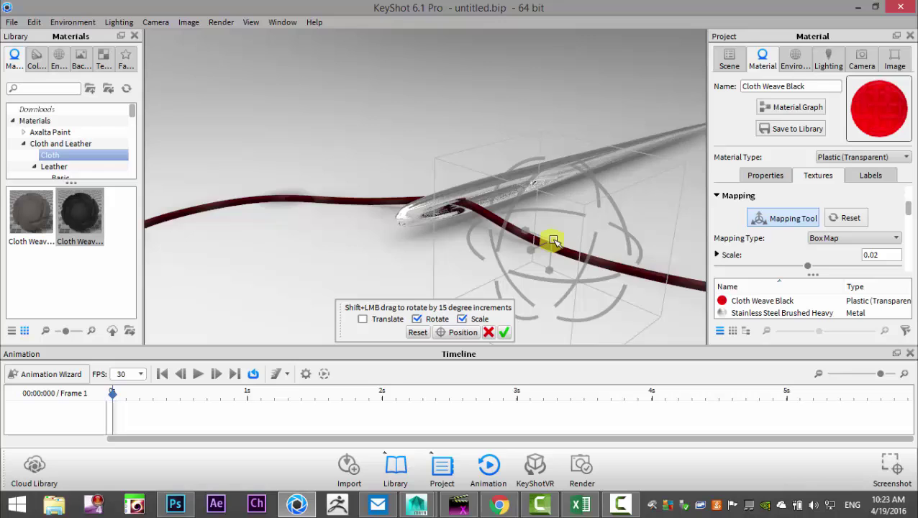
left_click_drag(553, 239, 621, 253)
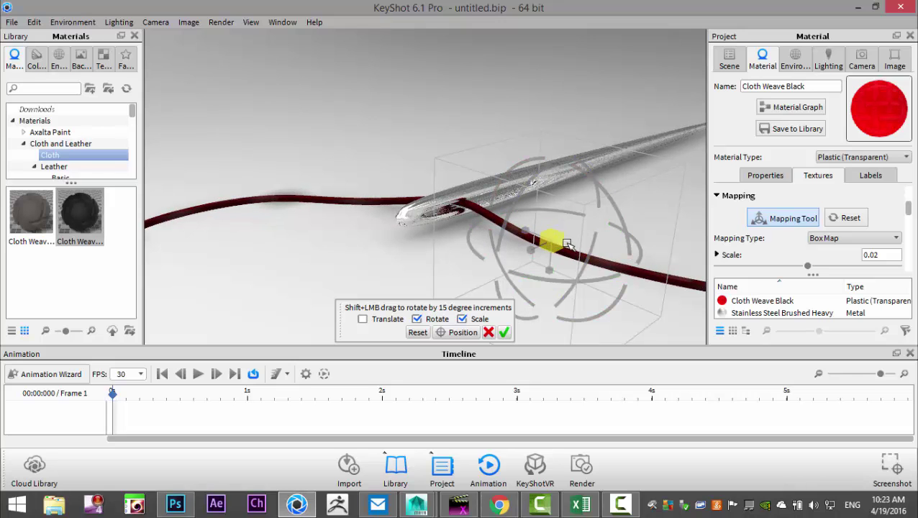
left_click_drag(567, 245, 275, 251)
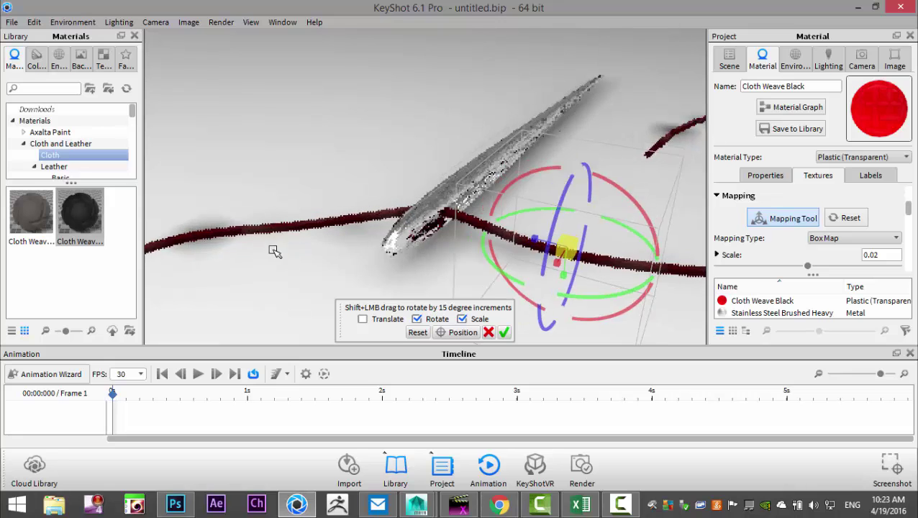
scroll(277, 250, "up", 3)
scroll(289, 250, "down", 1)
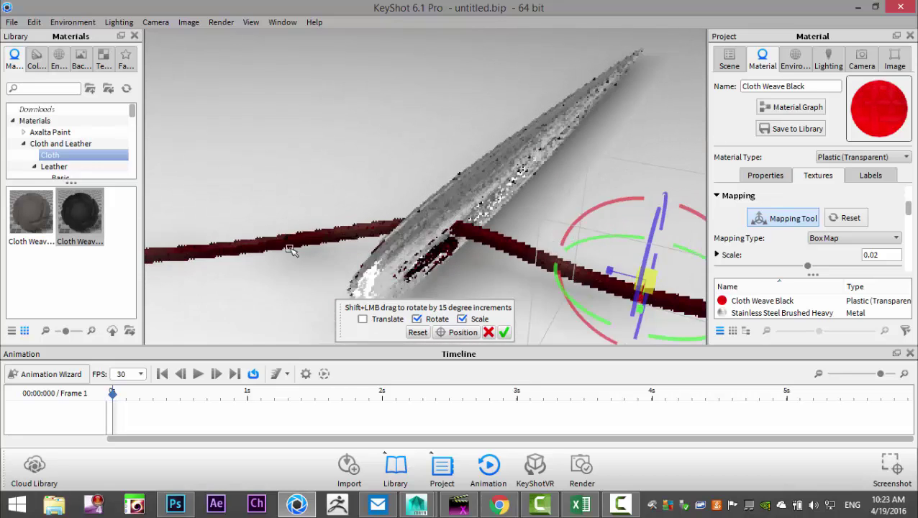
scroll(292, 249, "down", 2)
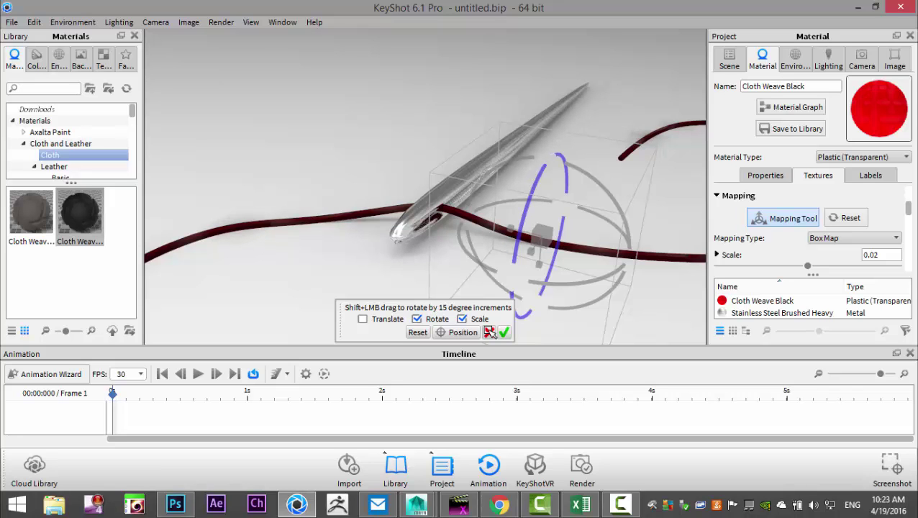
left_click(490, 332)
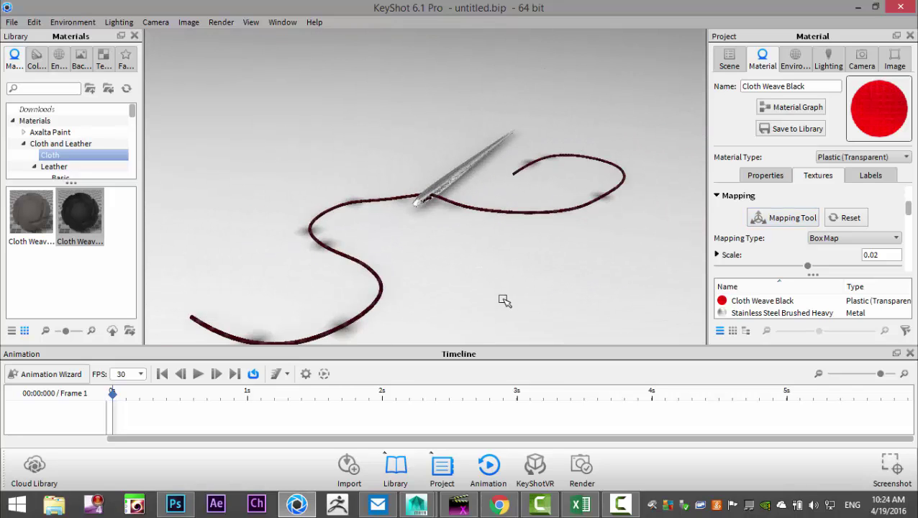
- Re-angle the view and set the white vignette studio backplate behind the scene
left_click_drag(502, 307, 318, 260)
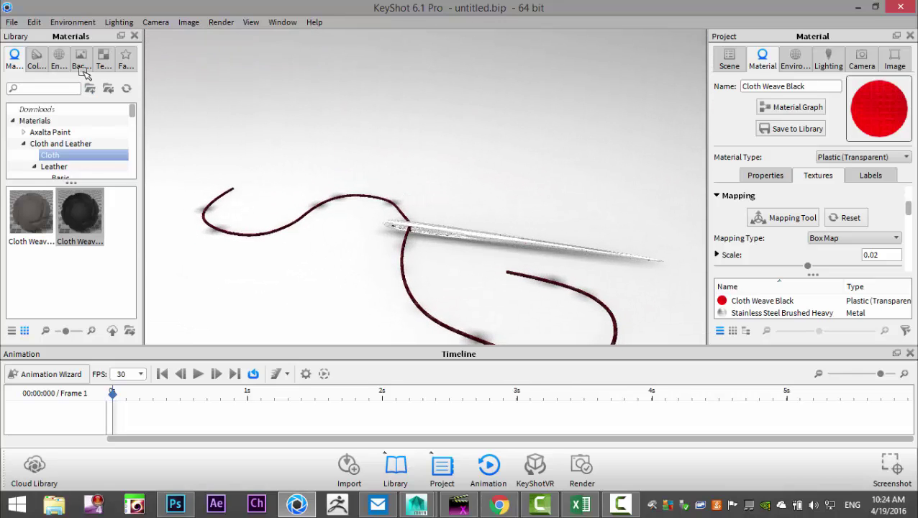
left_click(80, 59)
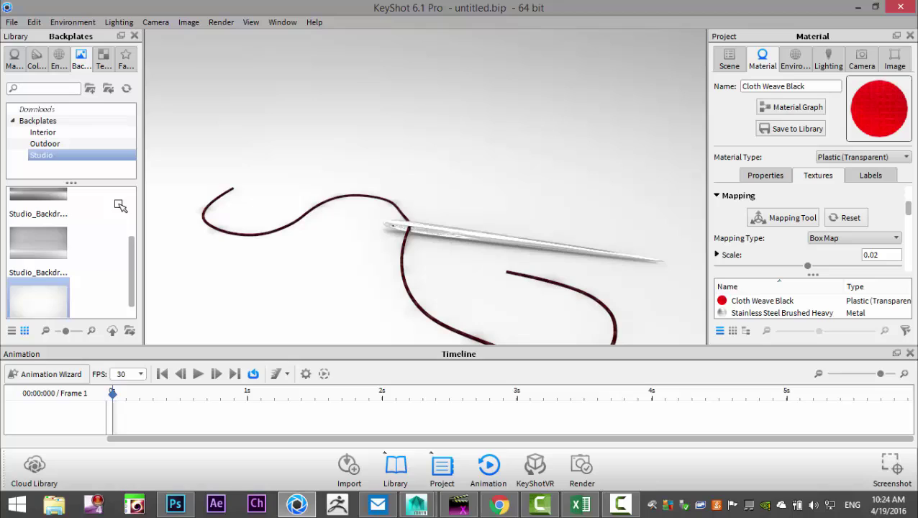
scroll(101, 230, "down", 1)
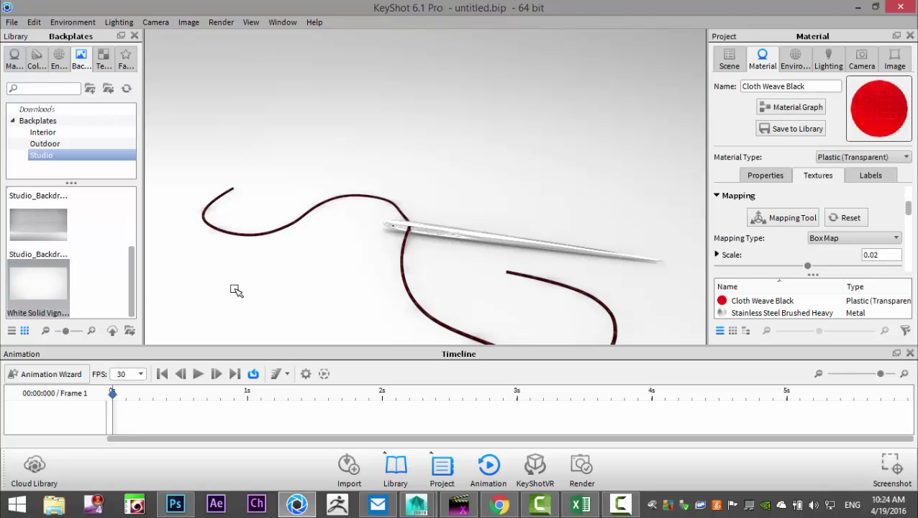
left_click_drag(237, 290, 237, 290)
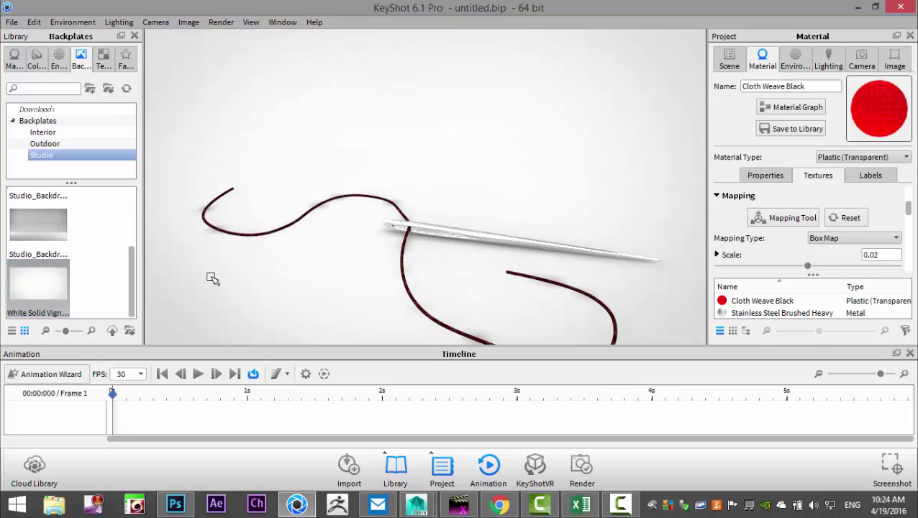
- Apply the Conference lighting environment and zoom in on the needle
left_click(36, 57)
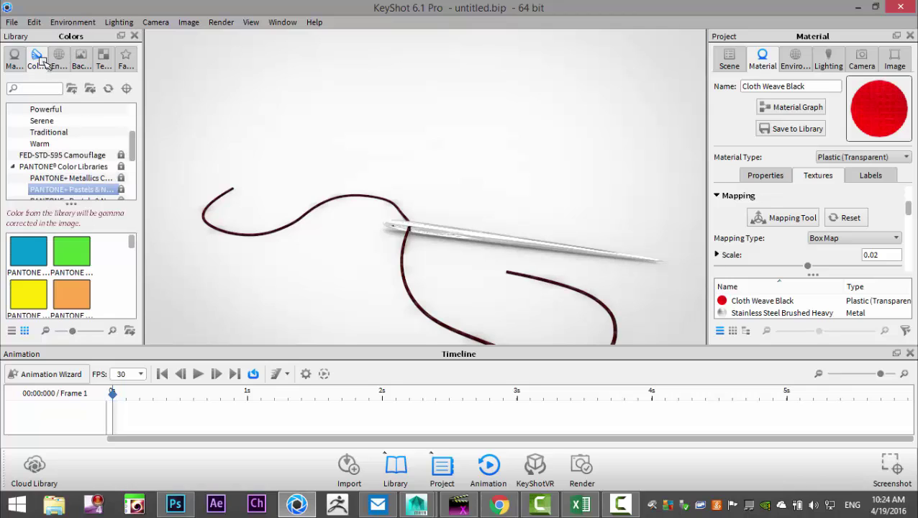
left_click(59, 59)
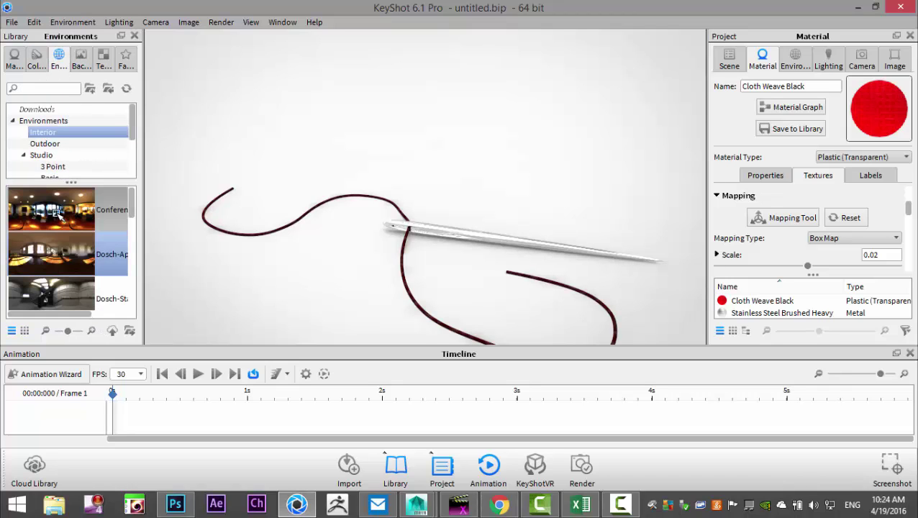
left_click_drag(54, 209, 245, 149)
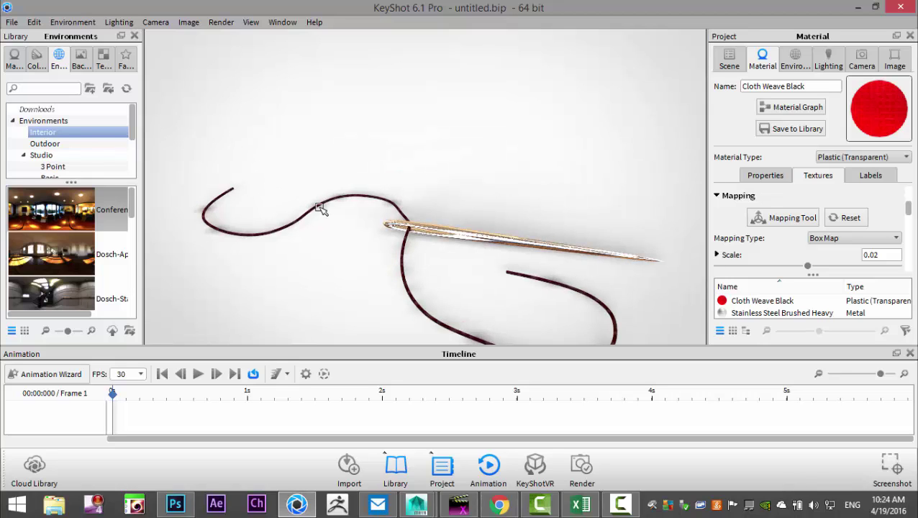
left_click(474, 229)
scroll(453, 246, "up", 2)
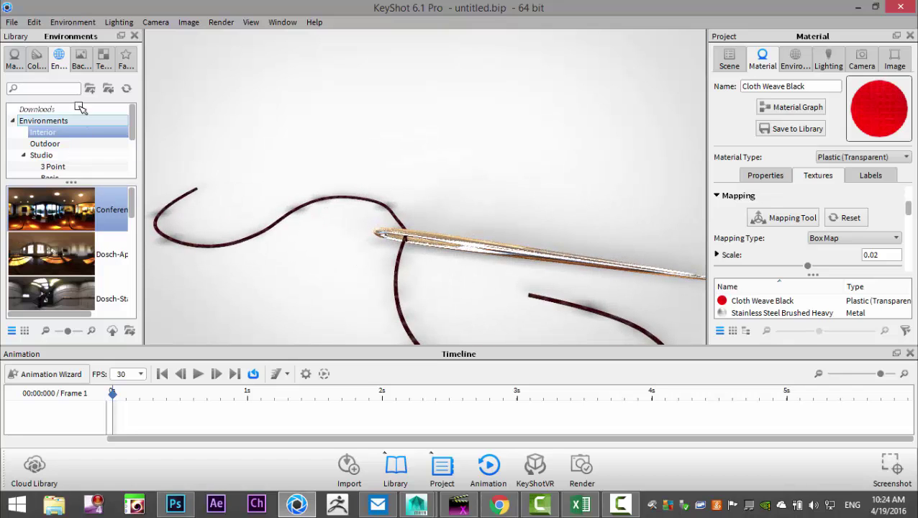
- Set the warehouse interior photo as the backplate
left_click(81, 59)
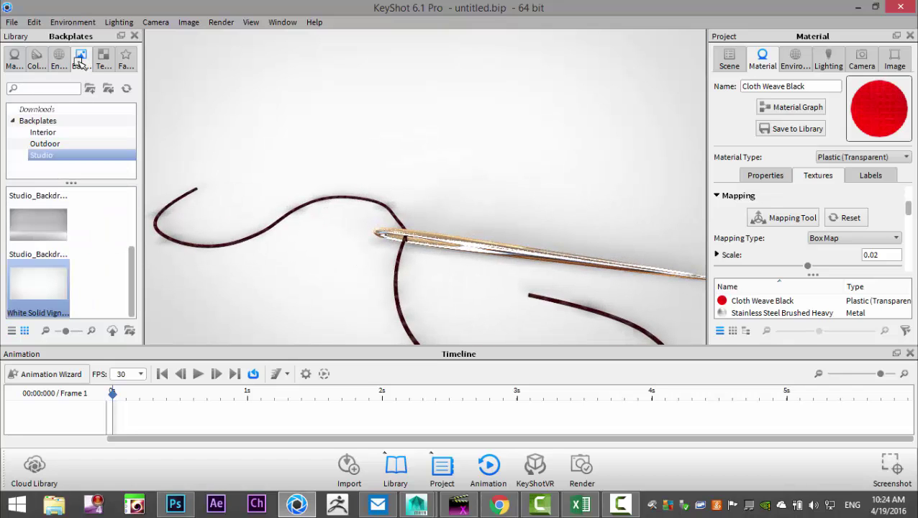
left_click(43, 132)
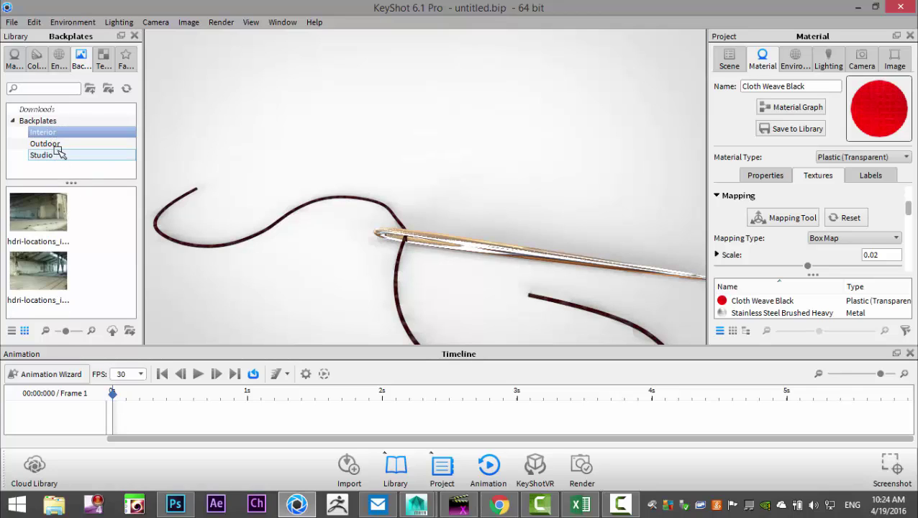
left_click(43, 156)
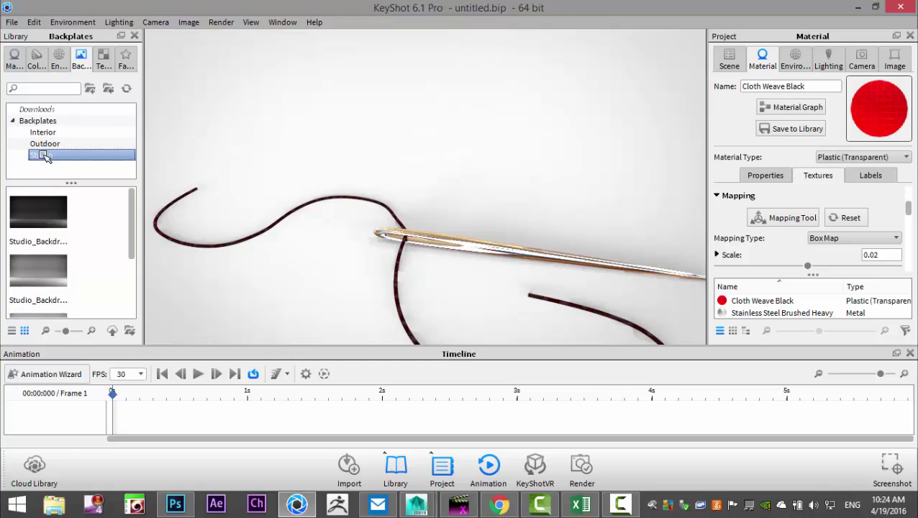
left_click(46, 144)
left_click(45, 133)
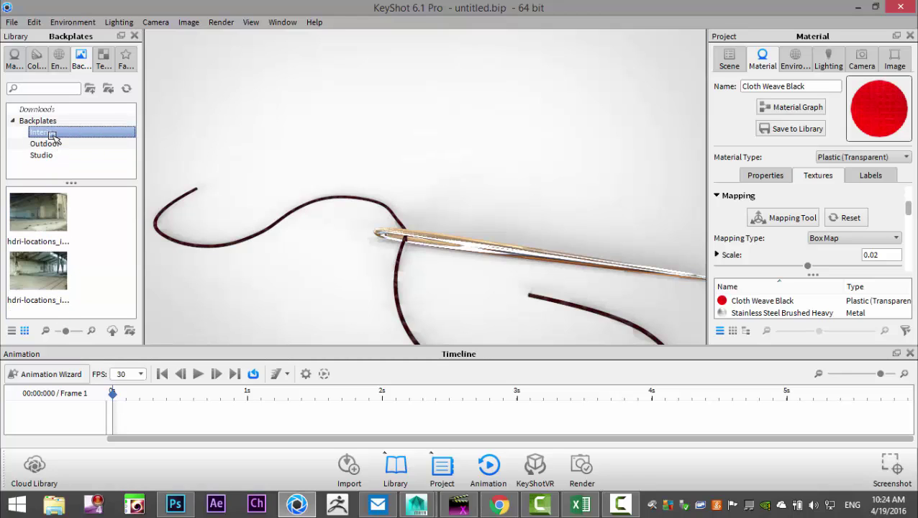
left_click_drag(39, 213, 359, 153)
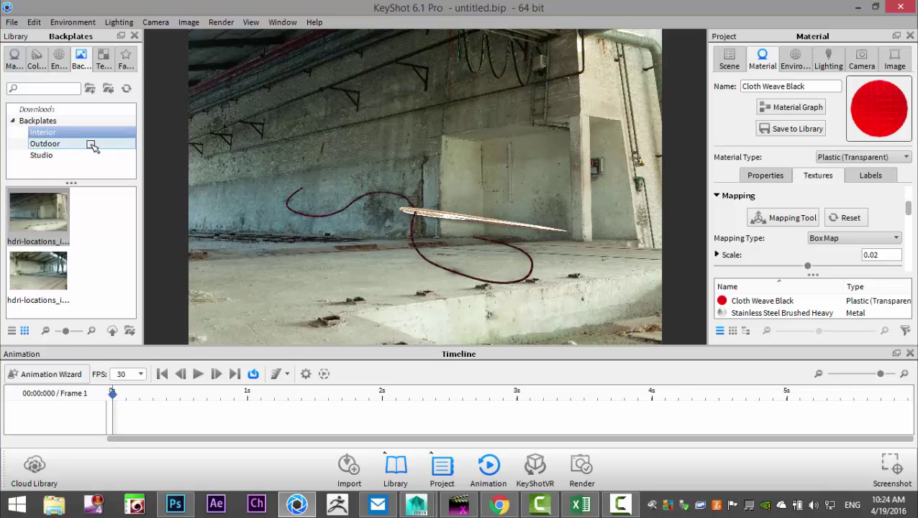
- Try the dark and grey Studio_Backdrop backplates, settling on the brighter white backdrop
left_click(59, 60)
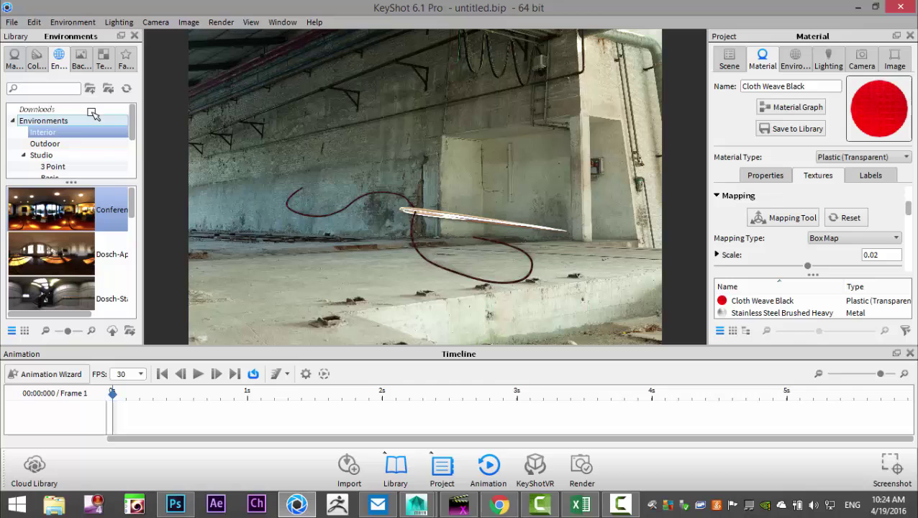
scroll(69, 164, "down", 2)
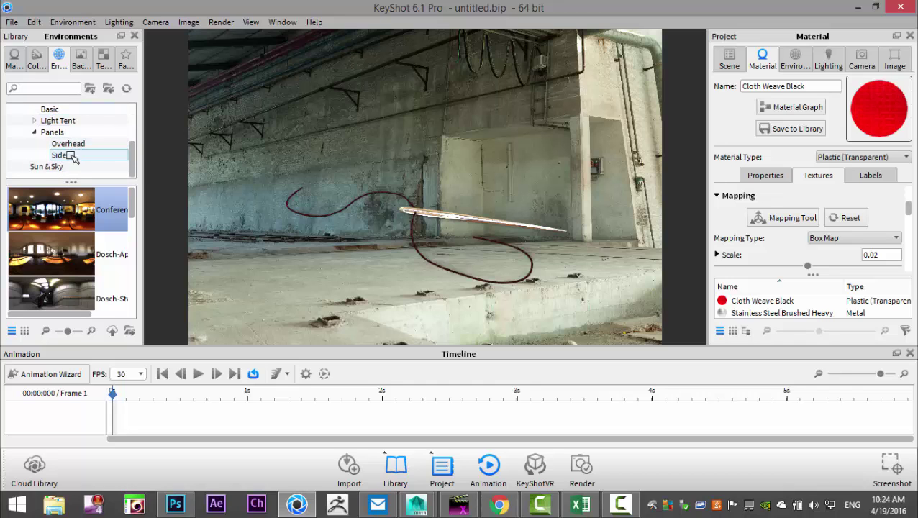
scroll(72, 147, "up", 3)
left_click(80, 60)
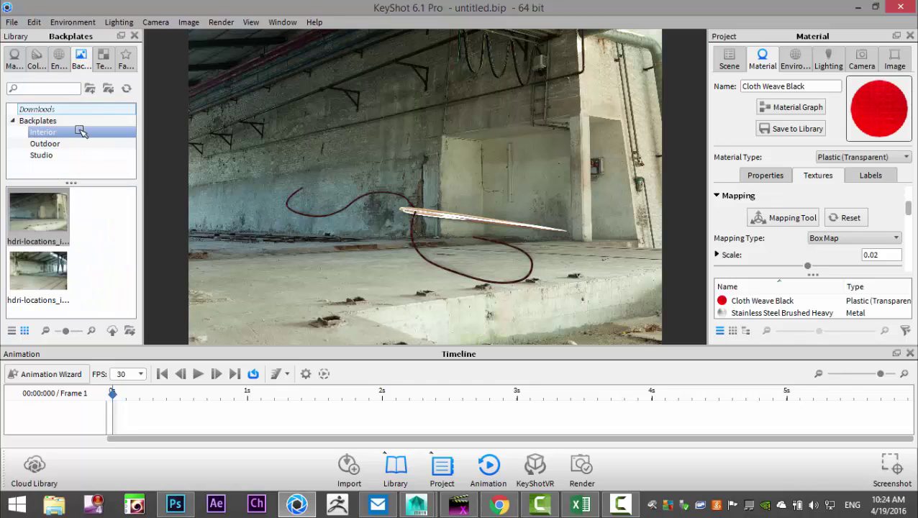
left_click(53, 144)
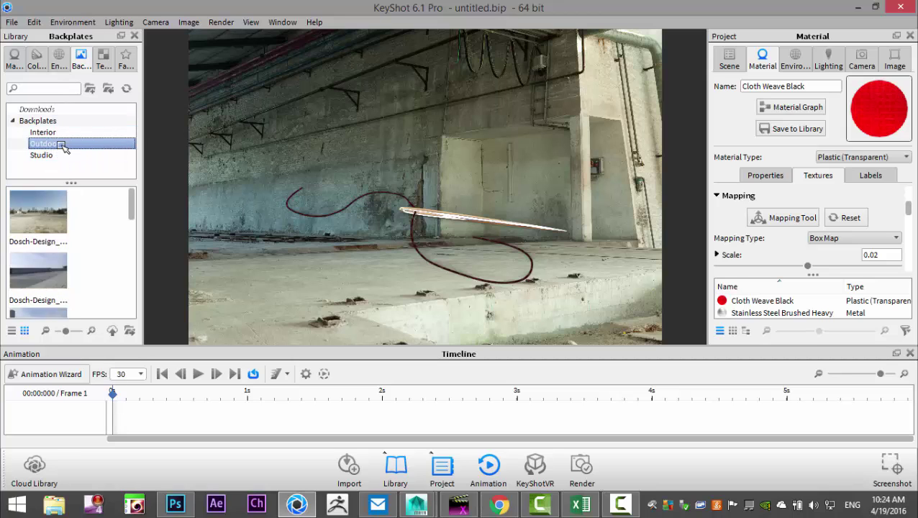
left_click(55, 155)
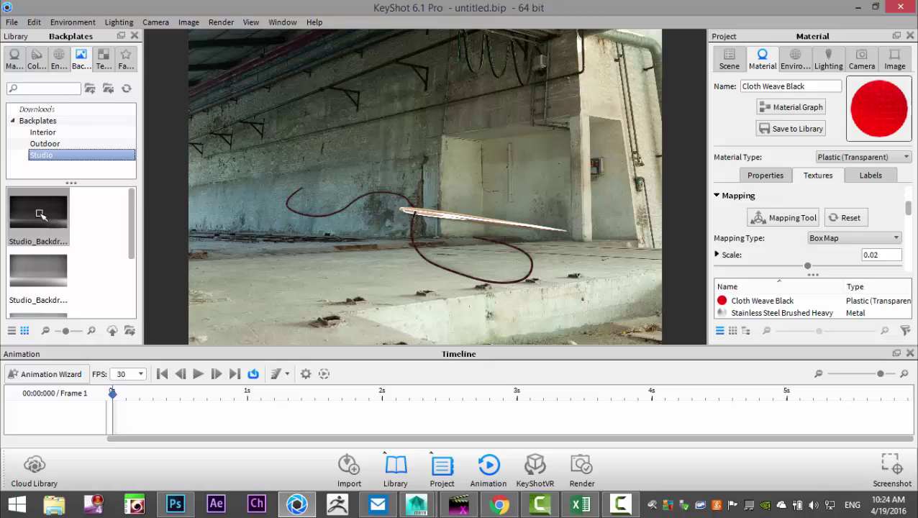
left_click_drag(40, 214, 261, 240)
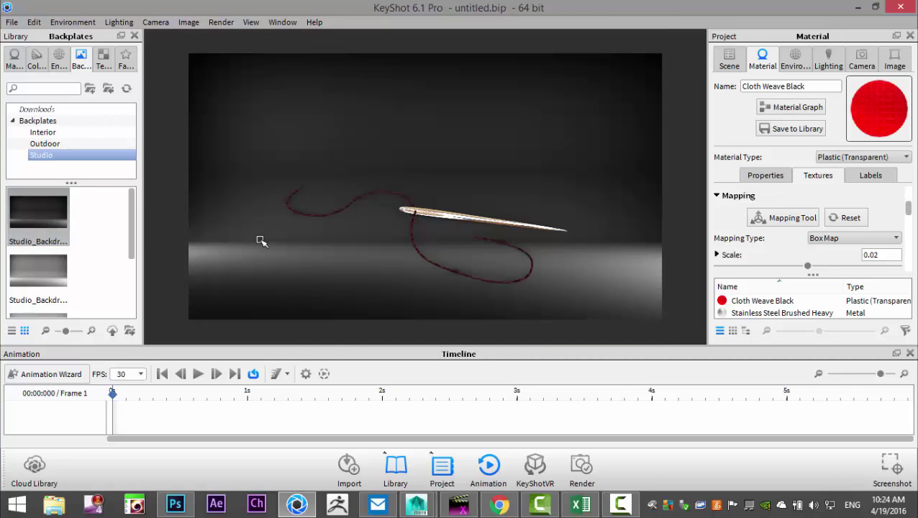
left_click_drag(40, 267, 261, 266)
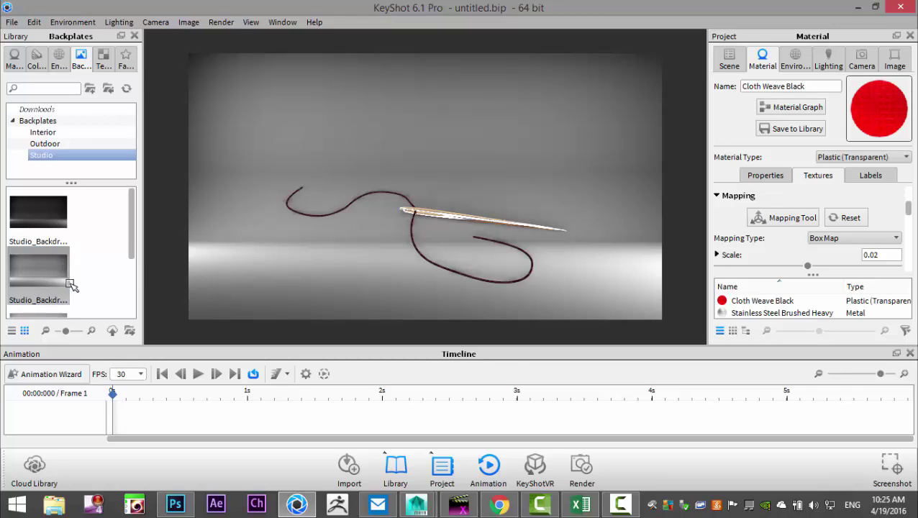
scroll(68, 281, "down", 2)
left_click_drag(237, 280, 278, 286)
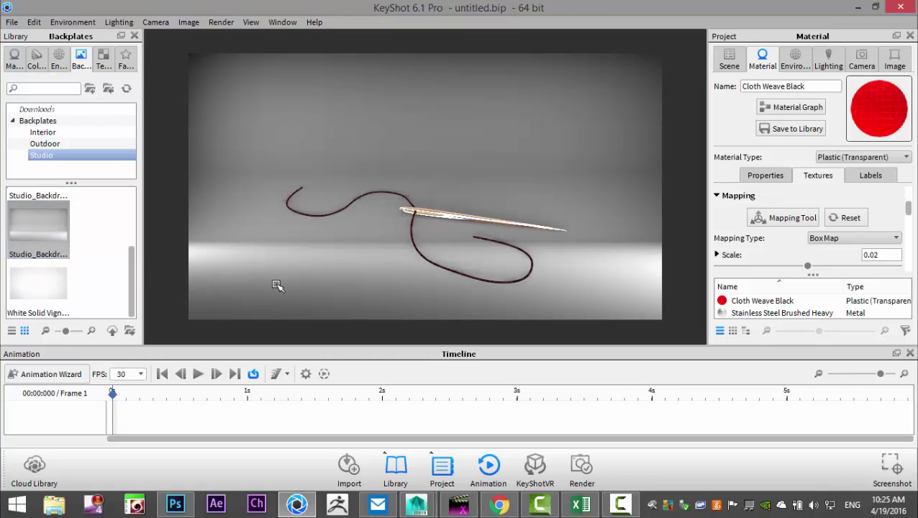
- Switch lighting to Full Simulation and zoom in on the needle
left_click(156, 23)
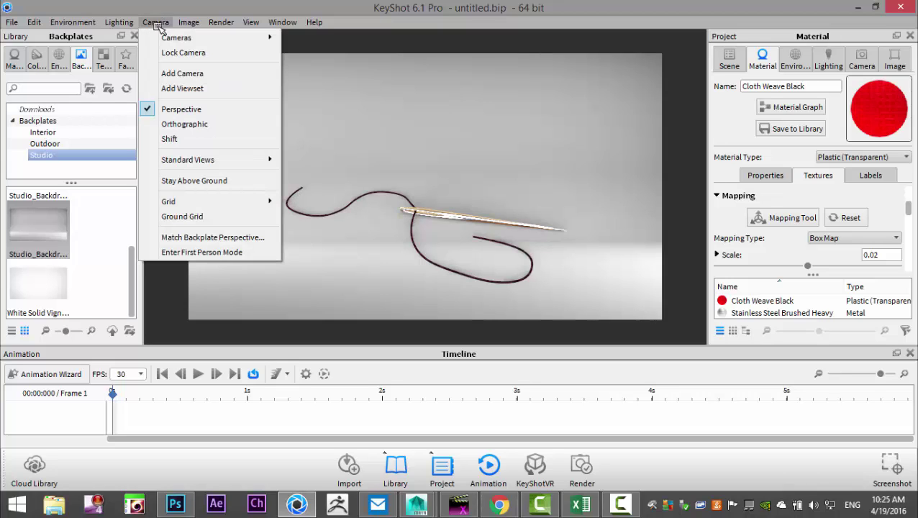
mouse_move(121, 24)
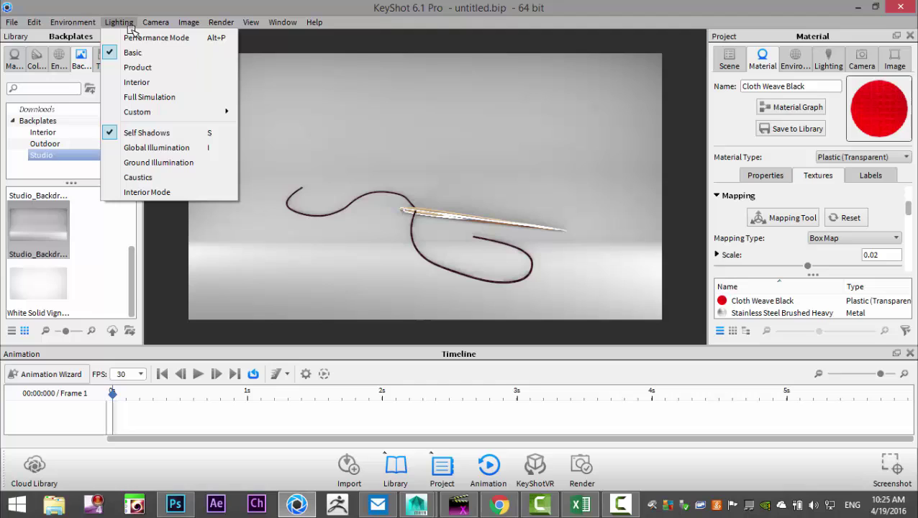
left_click(167, 100)
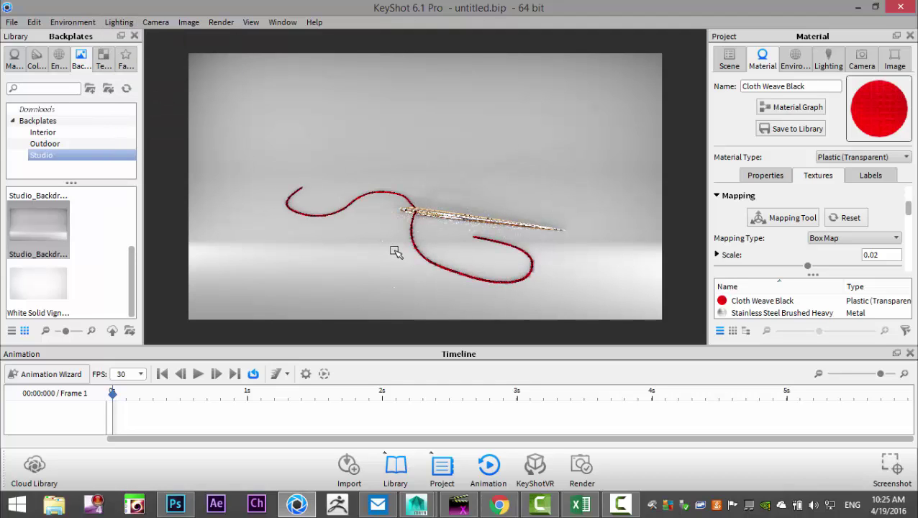
scroll(395, 251, "up", 3)
scroll(388, 252, "up", 4)
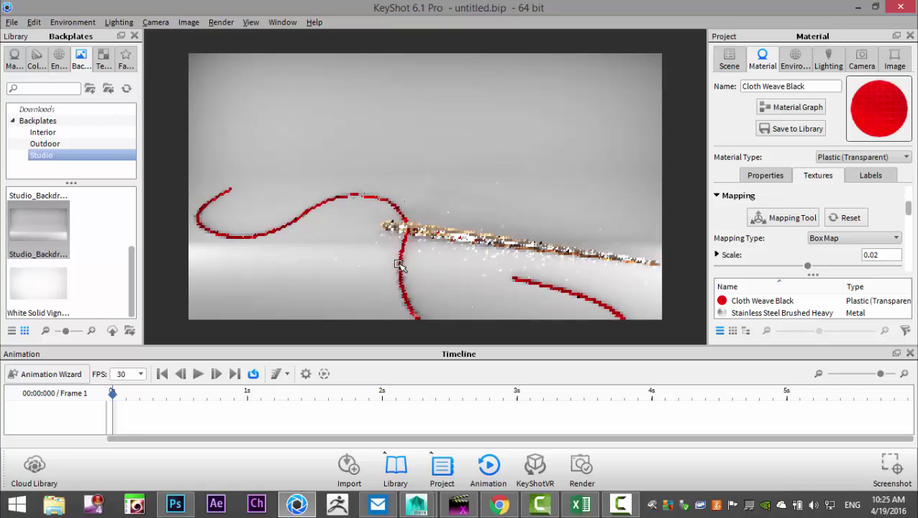
- Orbit the camera to tilt the needle and red thread at a steeper angle
left_click_drag(345, 239, 264, 233)
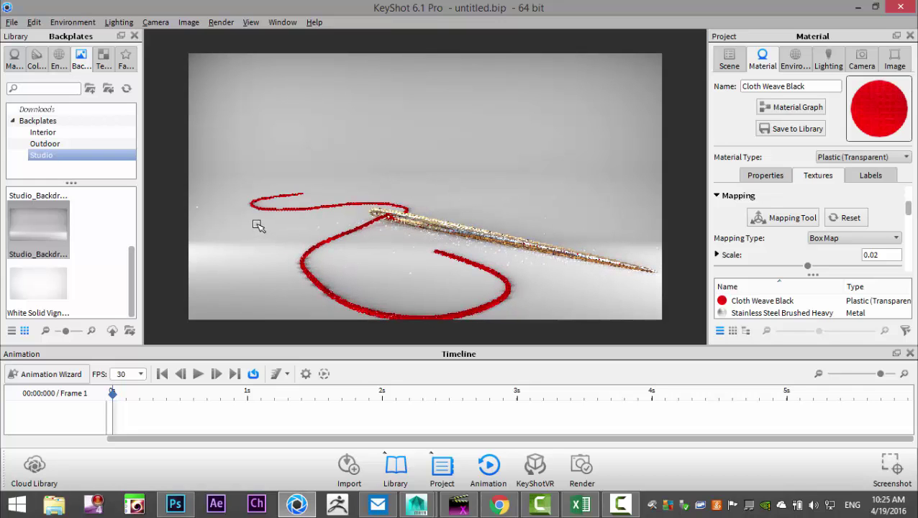
left_click_drag(258, 225, 257, 222)
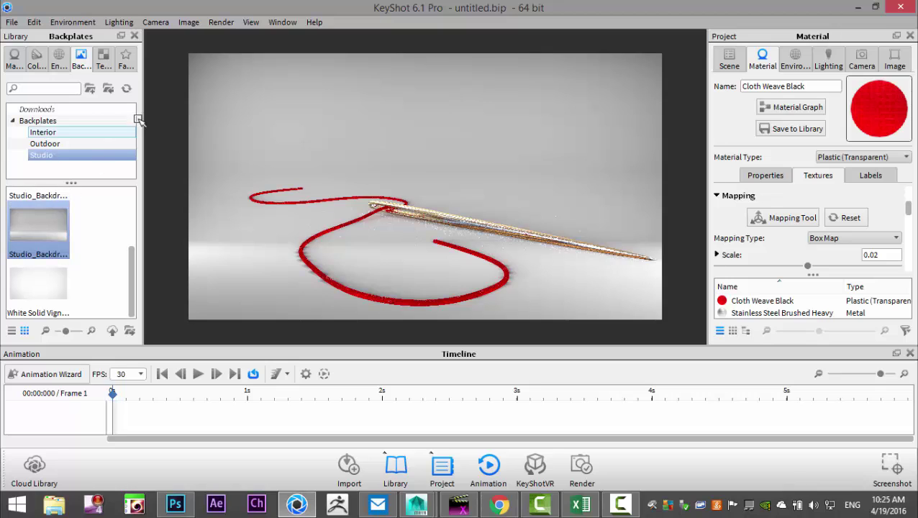
left_click(119, 22)
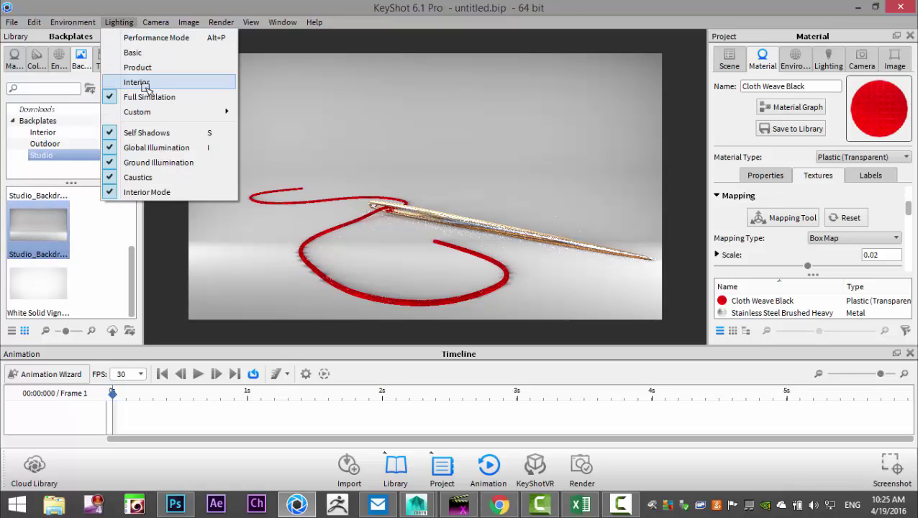
left_click(156, 178)
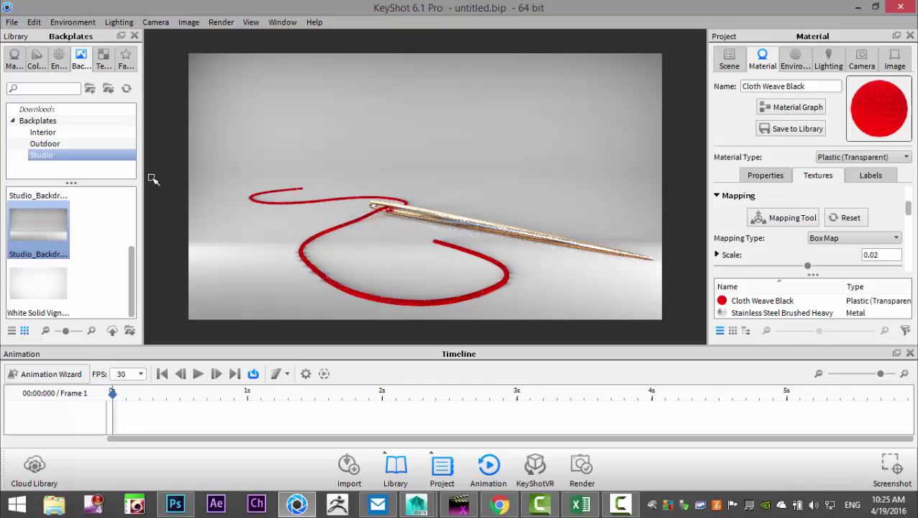
left_click(221, 21)
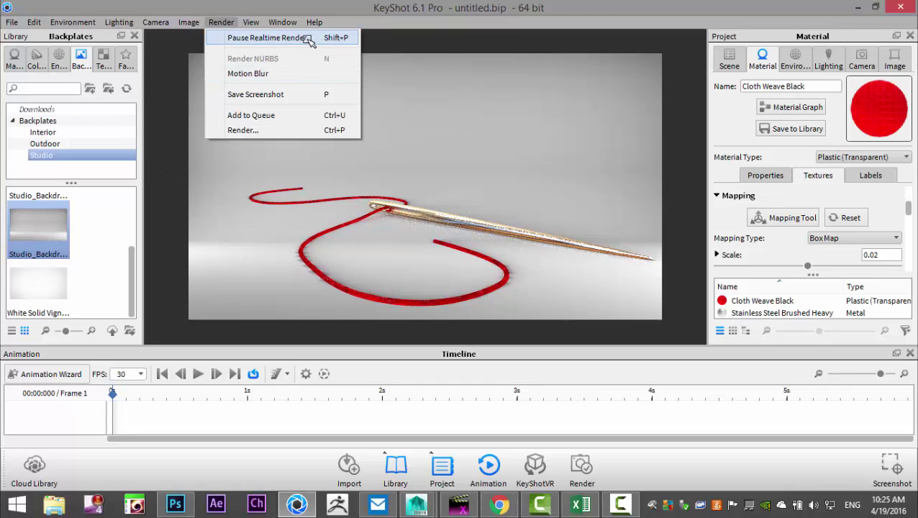
- Render a 1280 x 720 JPEG named Needleandthread to the Desktop
left_click(288, 131)
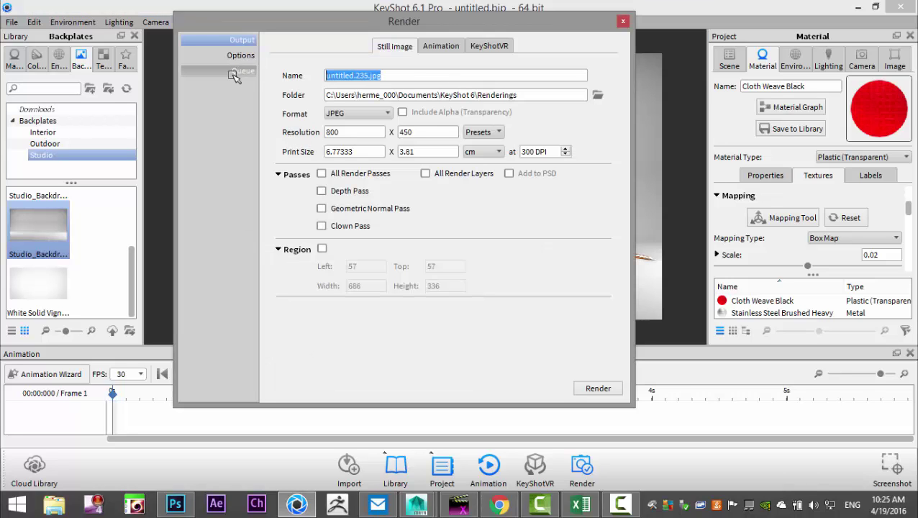
type("Needleandthread")
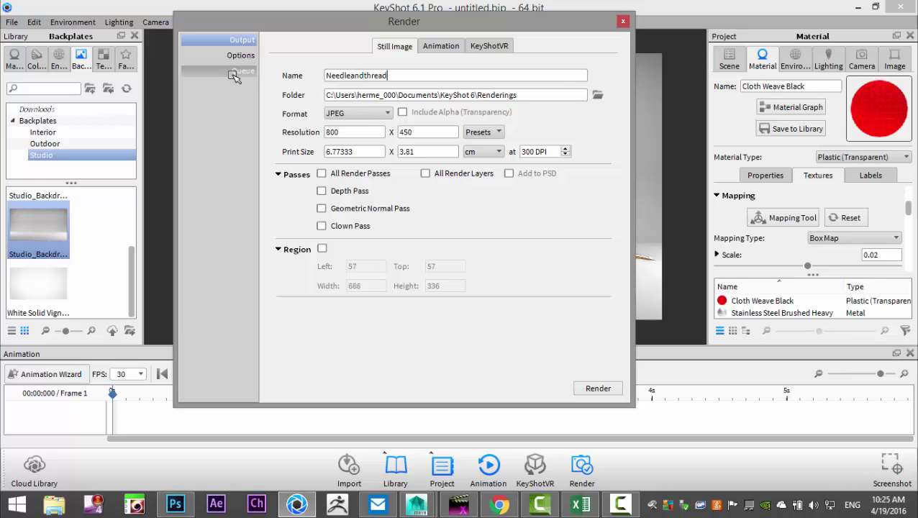
left_click(596, 95)
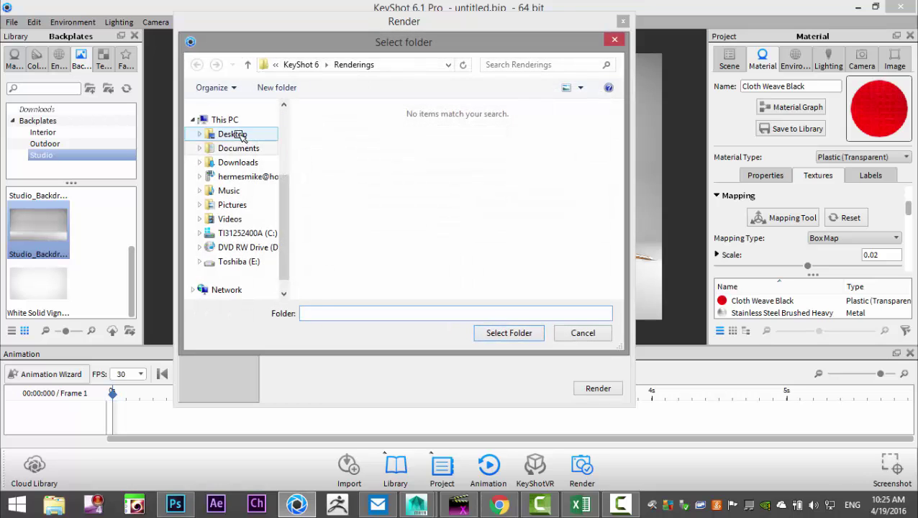
left_click(243, 135)
left_click(521, 334)
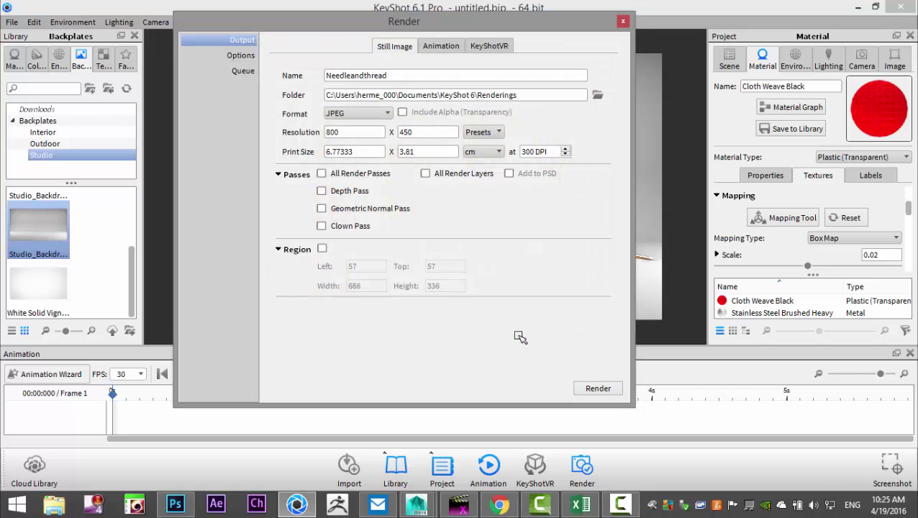
left_click(480, 131)
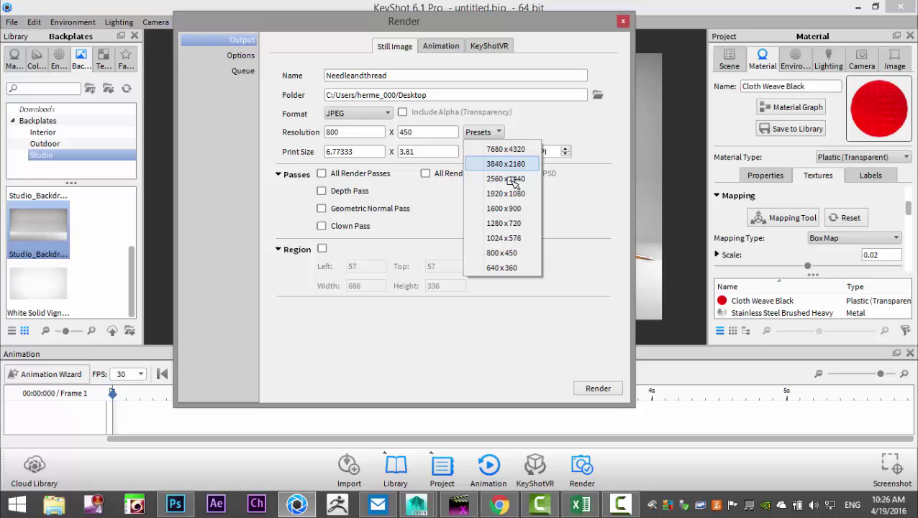
left_click(523, 223)
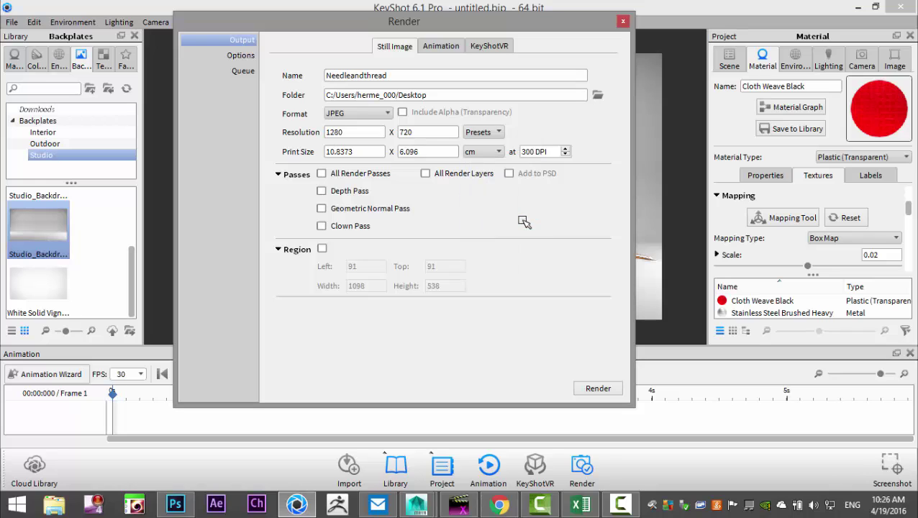
left_click(597, 389)
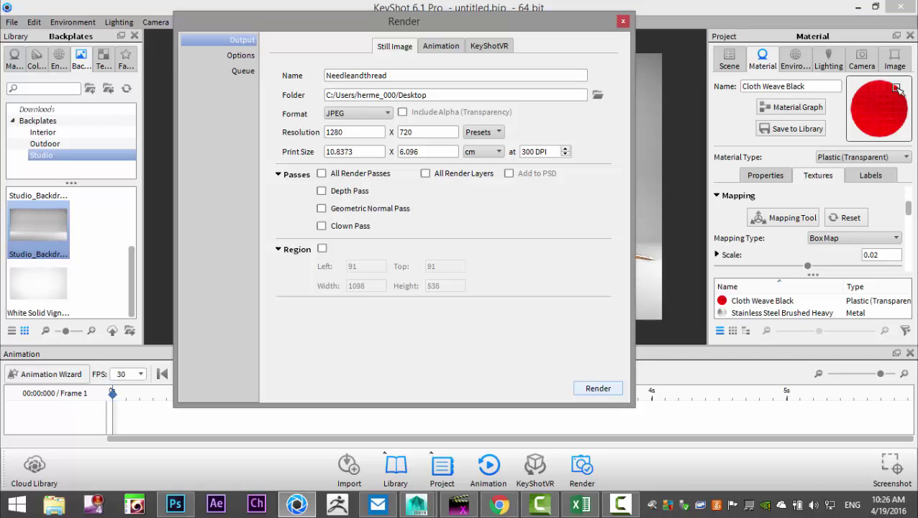